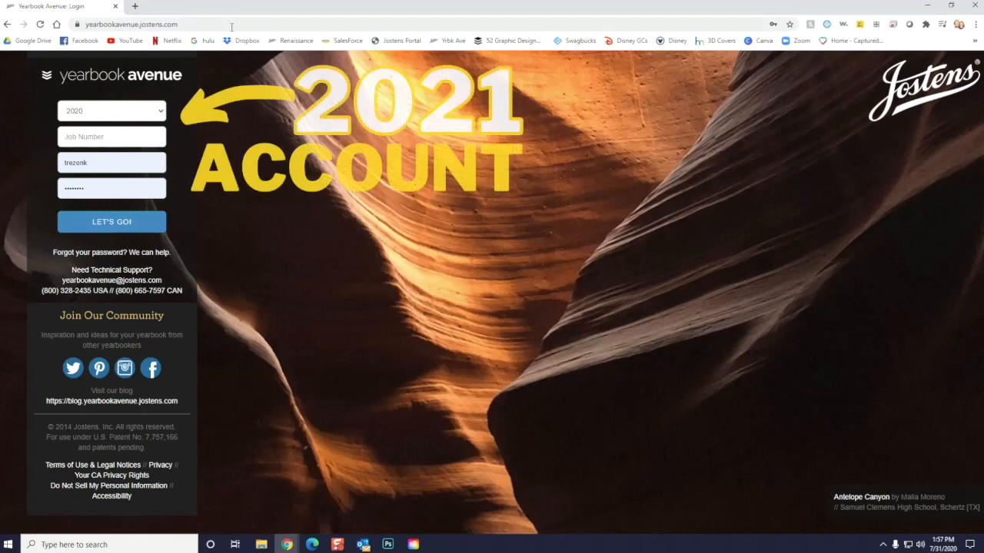
Choose the 2021 yearbook year and log in with the prefilled credentials
{"action": "left_click", "coordinate": [146, 111]}
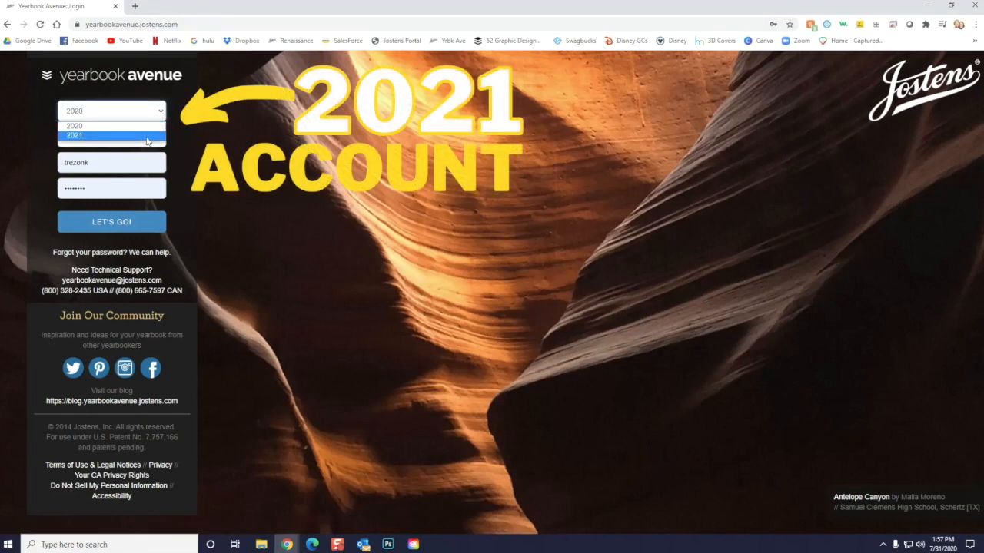
{"action": "left_click", "coordinate": [147, 136]}
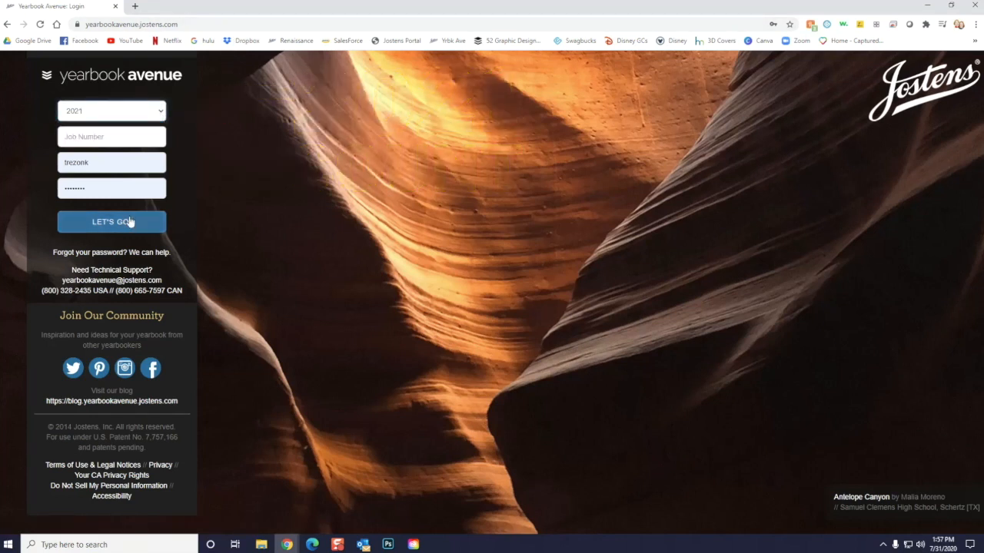
{"action": "left_click", "coordinate": [128, 223]}
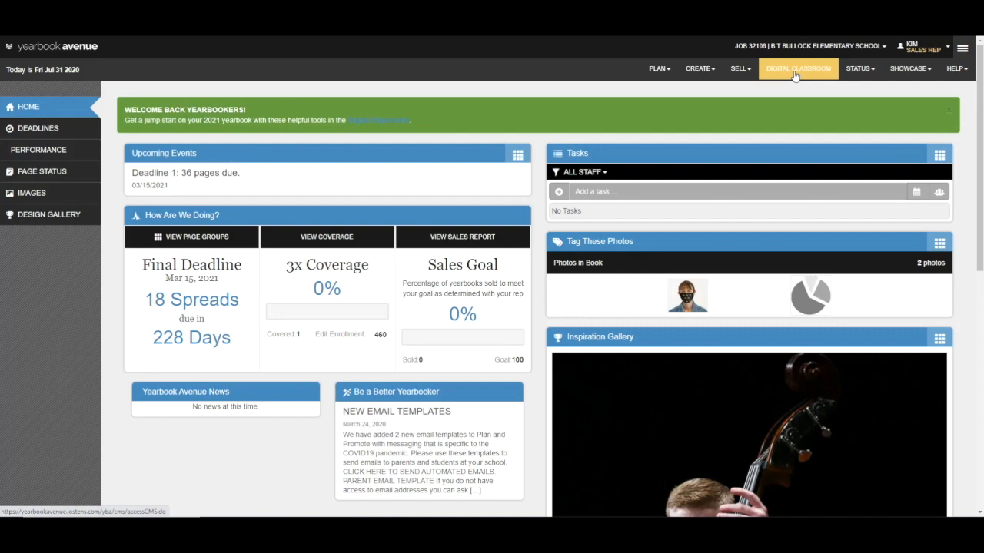
Look through the Digital Classroom's seasons, task categories and curriculum resources, and open the YBA tutorial videos page
{"action": "left_click", "coordinate": [795, 75]}
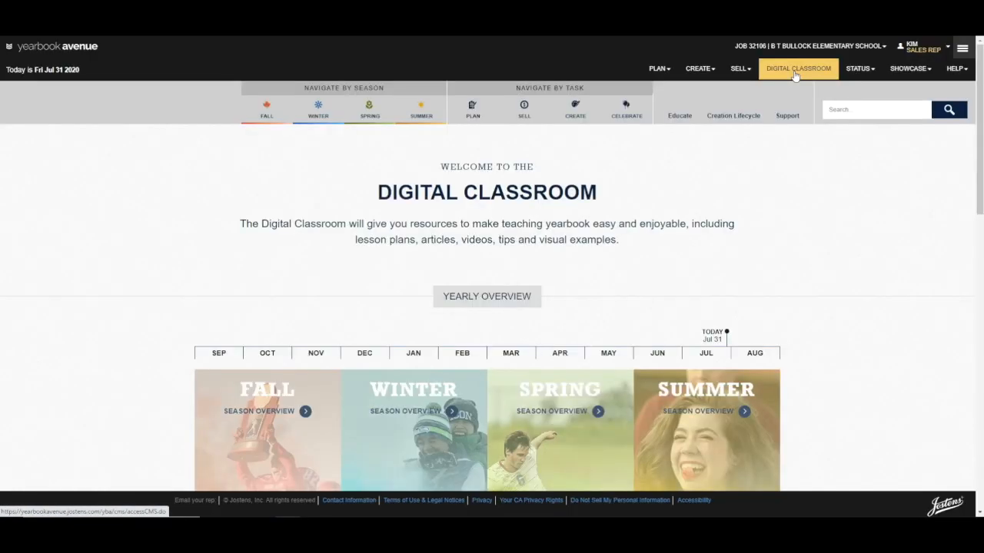
{"action": "scroll", "coordinate": [796, 213], "scroll_direction": "down", "scroll_amount": 4}
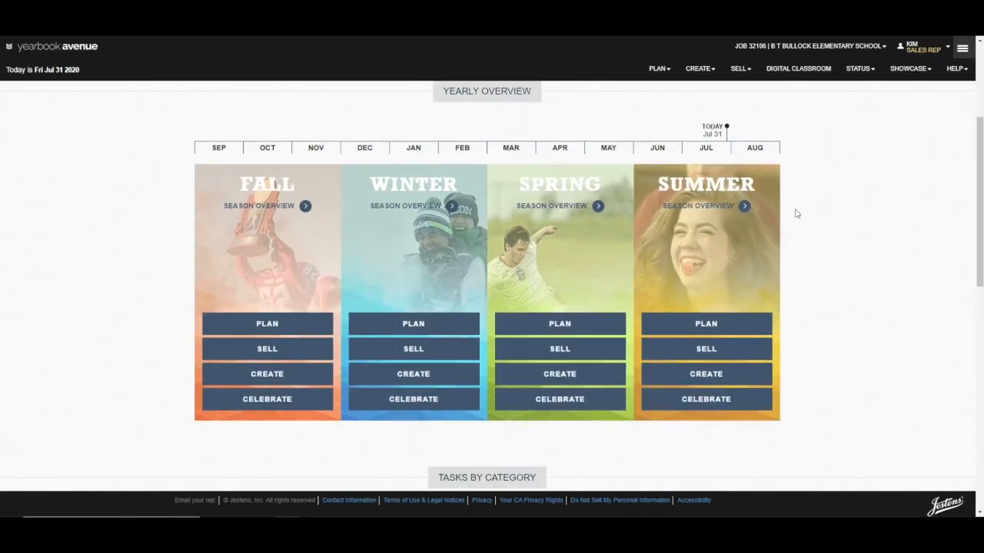
{"action": "scroll", "coordinate": [796, 212], "scroll_direction": "down", "scroll_amount": 7}
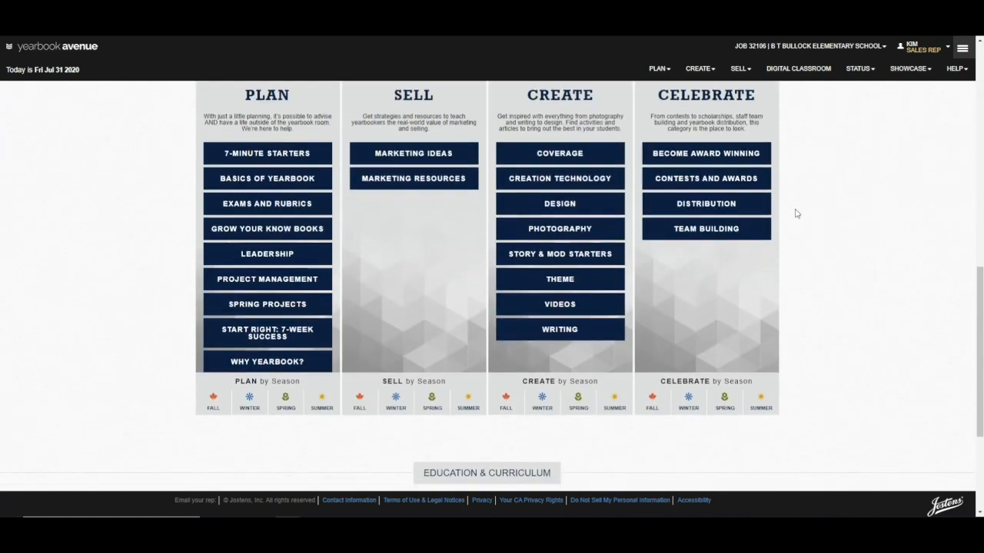
{"action": "scroll", "coordinate": [796, 213], "scroll_direction": "down", "scroll_amount": 1}
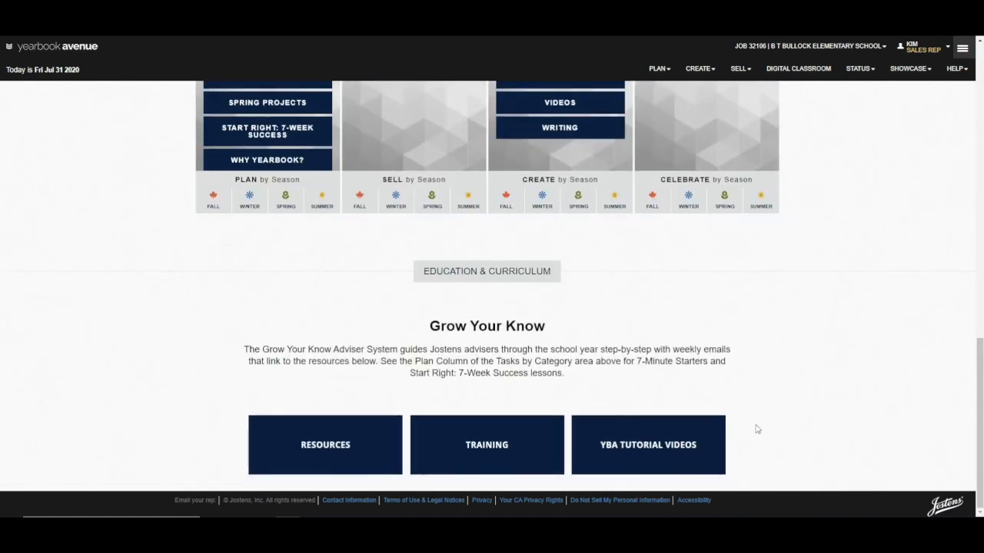
{"action": "left_click", "coordinate": [667, 454]}
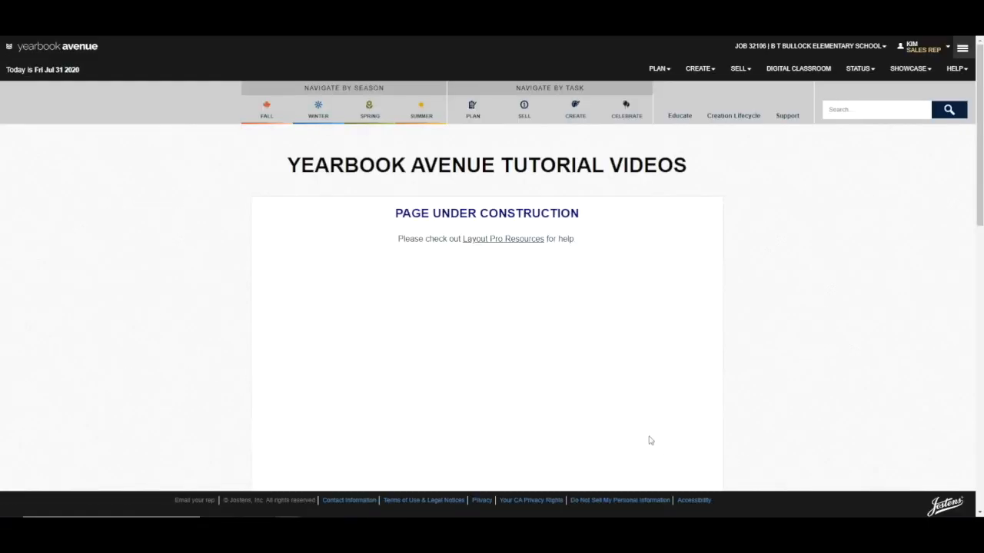
Open the Layout Pro Resources and expand the Layout Pro: Overviews tutorial video list to view its topics
{"action": "left_click", "coordinate": [533, 244]}
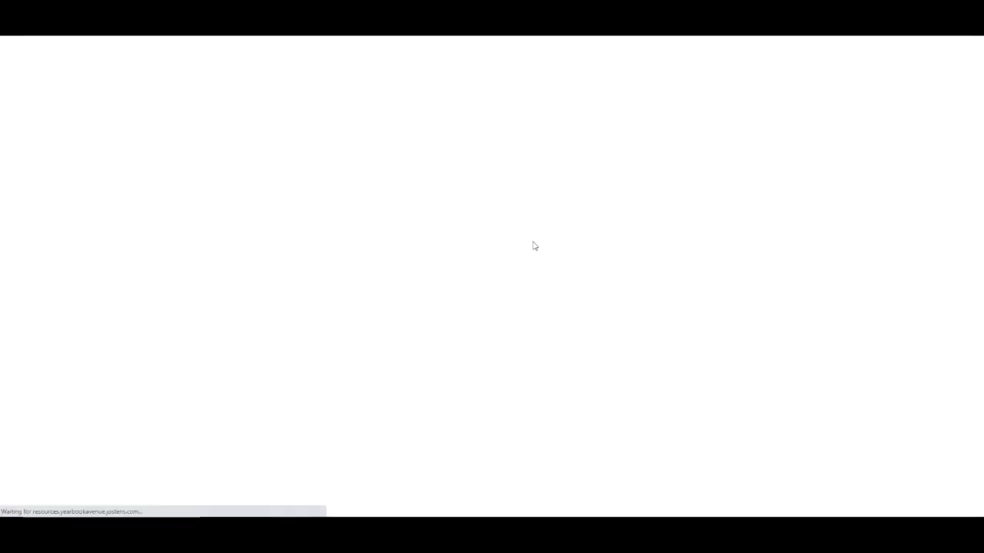
{"action": "scroll", "coordinate": [537, 253], "scroll_direction": "down", "scroll_amount": 3}
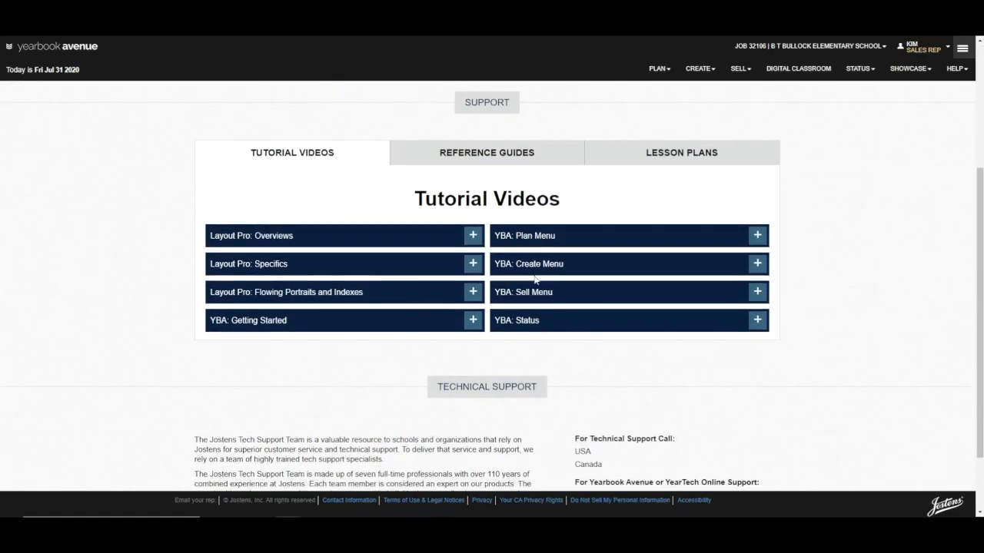
{"action": "left_click", "coordinate": [469, 237]}
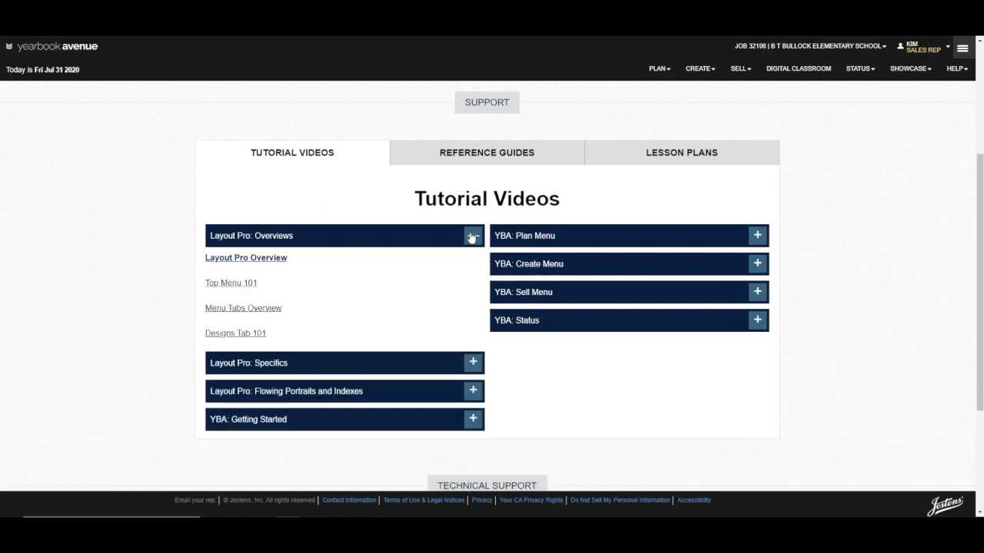
{"action": "scroll", "coordinate": [471, 237], "scroll_direction": "down", "scroll_amount": 1}
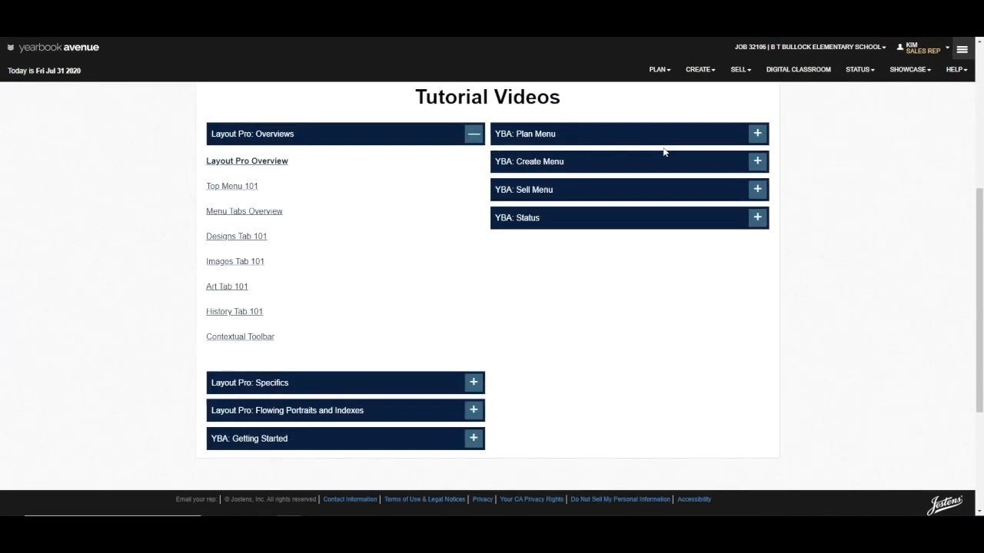
Open the font management page and filter the fonts by the name "foundation"
{"action": "left_click", "coordinate": [648, 69]}
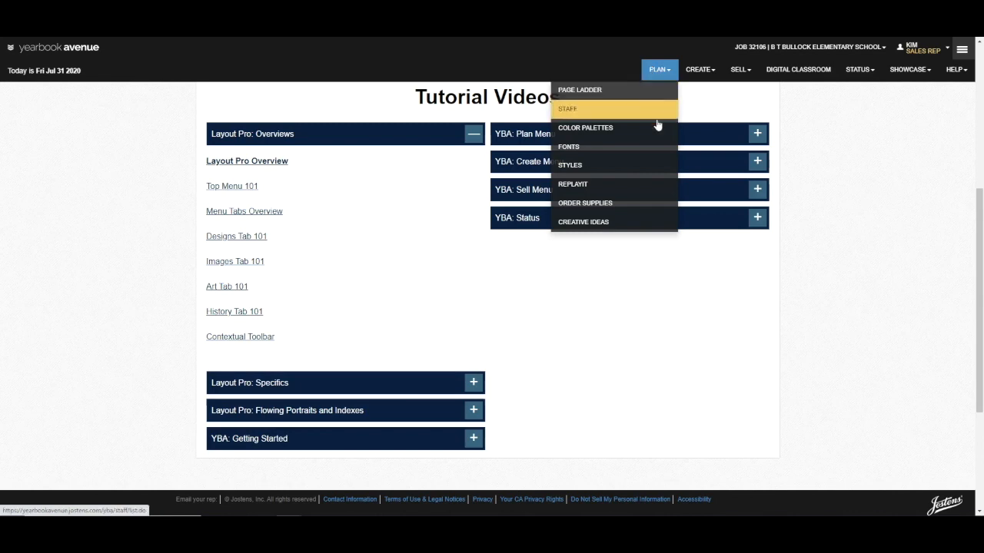
{"action": "left_click", "coordinate": [663, 153]}
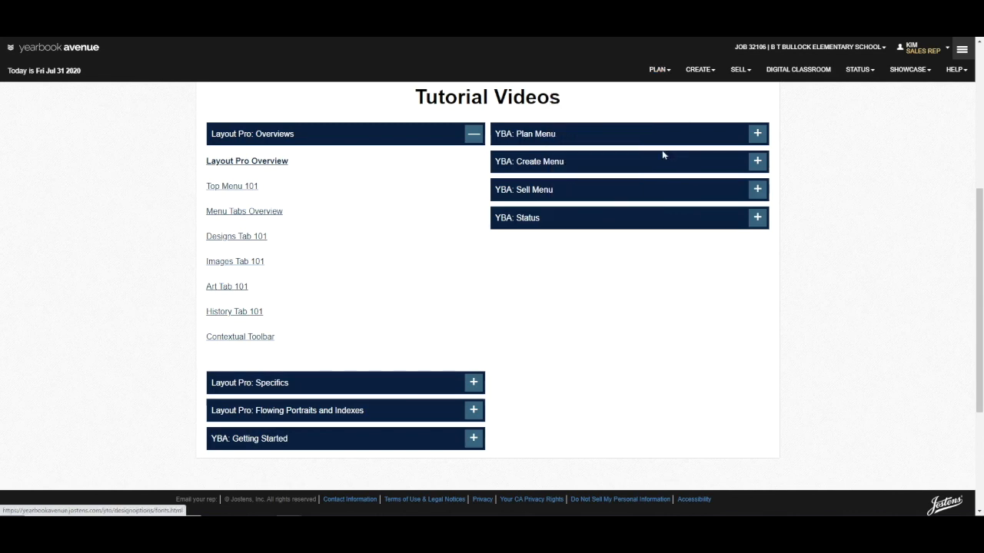
{"action": "scroll", "coordinate": [341, 226], "scroll_direction": "down", "scroll_amount": 5}
{"action": "scroll", "coordinate": [227, 279], "scroll_direction": "down", "scroll_amount": 5}
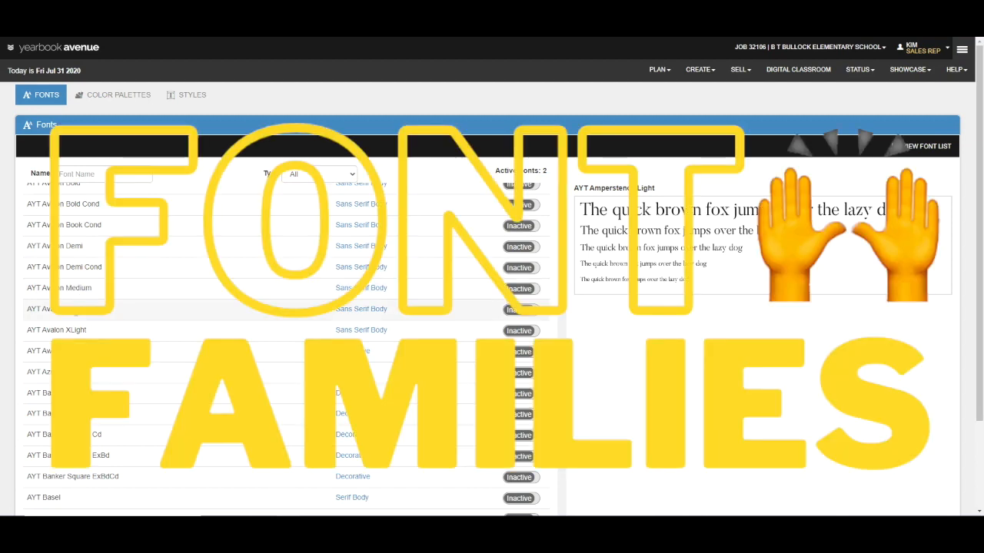
{"action": "left_click", "coordinate": [54, 175]}
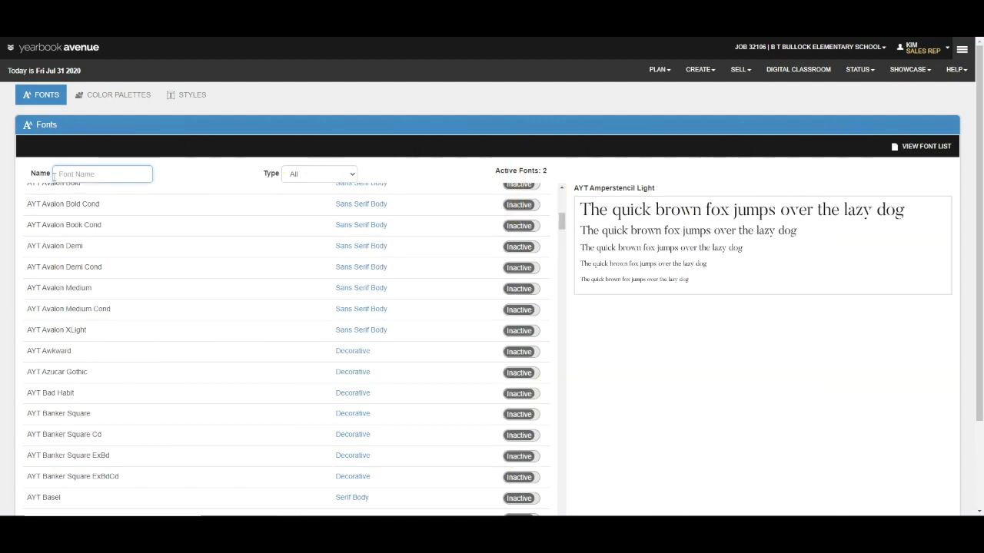
{"action": "type", "text": "foundation"}
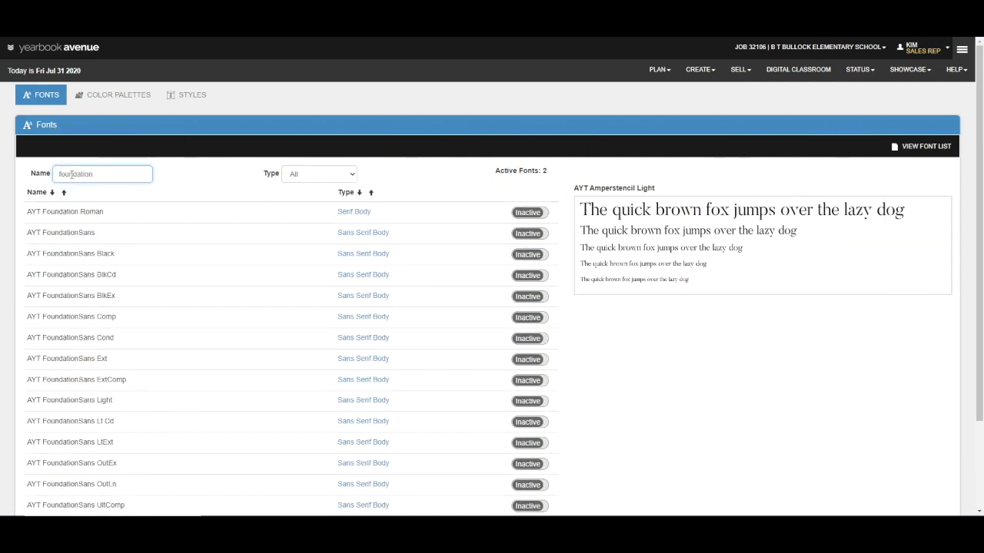
Activate the AYT FoundationSans Black, BlkCd, BlkEx, Comp and Cond fonts
{"action": "scroll", "coordinate": [207, 400], "scroll_direction": "down", "scroll_amount": 1}
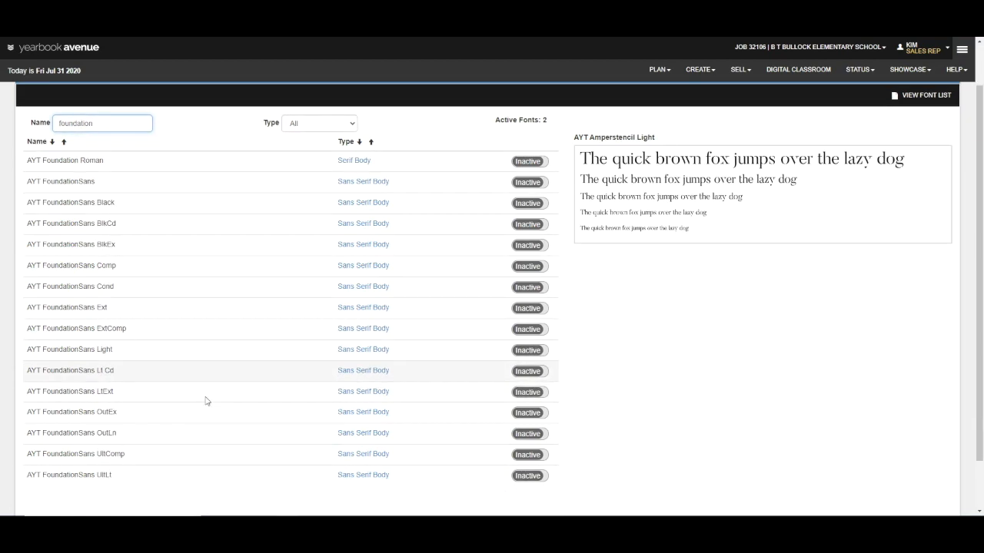
{"action": "left_click", "coordinate": [523, 290]}
{"action": "left_click", "coordinate": [524, 290]}
{"action": "left_click", "coordinate": [524, 290]}
{"action": "left_click", "coordinate": [523, 291]}
{"action": "left_click", "coordinate": [523, 290]}
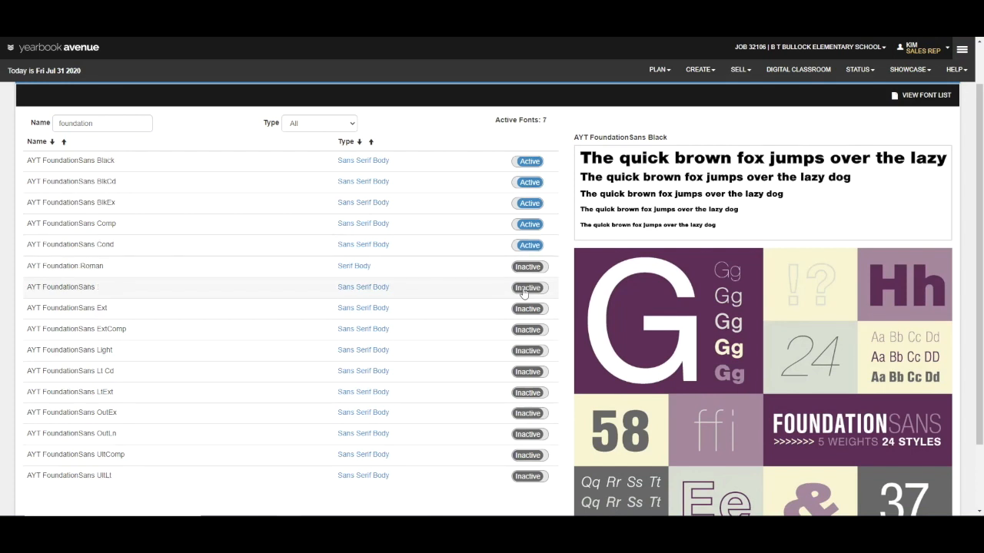
Add a new text style named "Learn to Use Styles" in the Headline category on the styles page
{"action": "scroll", "coordinate": [523, 291], "scroll_direction": "up", "scroll_amount": 1}
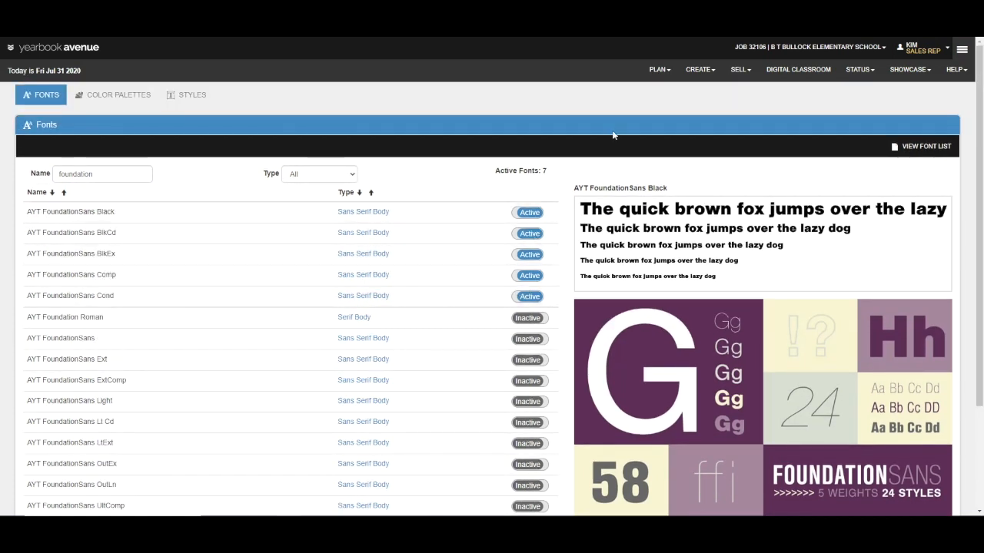
{"action": "left_click", "coordinate": [657, 69]}
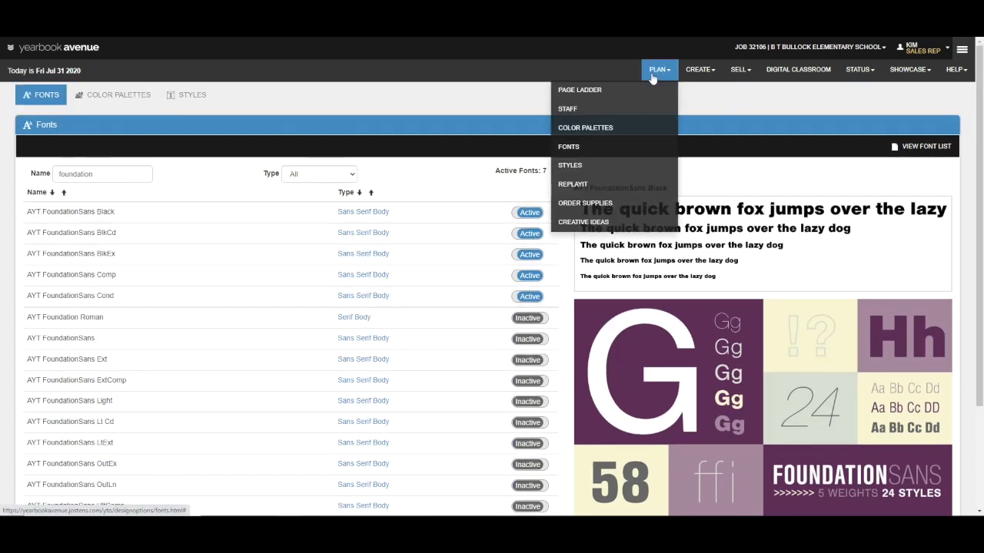
{"action": "left_click", "coordinate": [644, 165]}
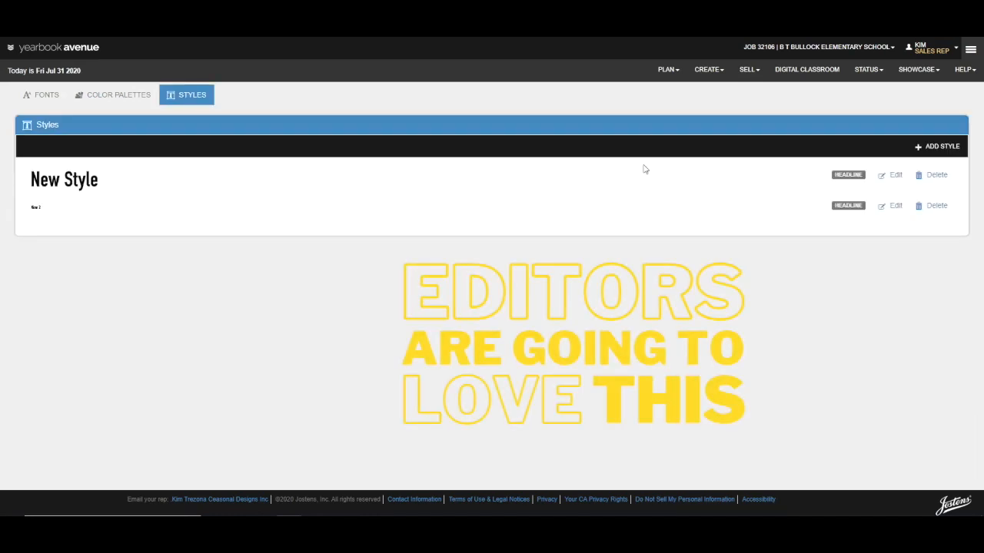
{"action": "left_click", "coordinate": [924, 143]}
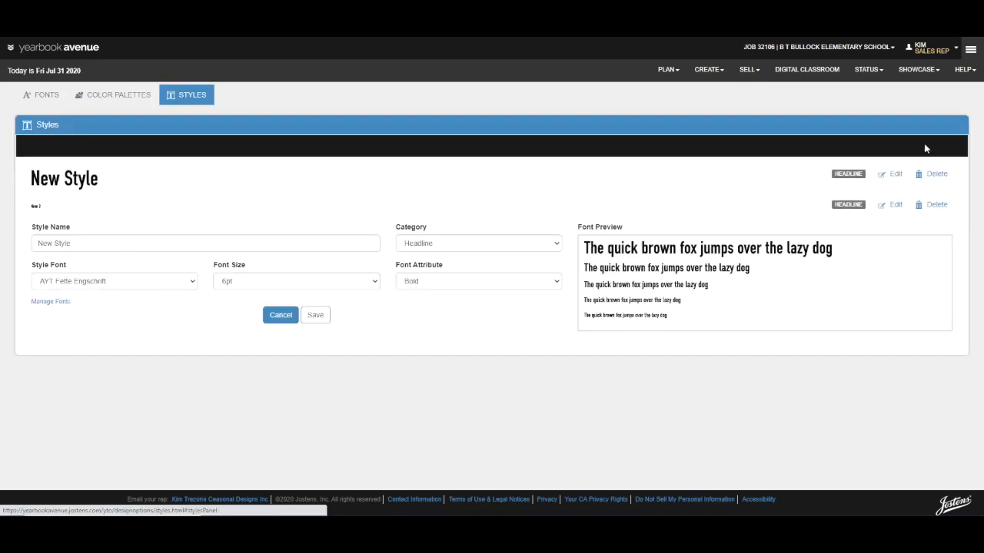
{"action": "left_click_drag", "start_coordinate": [82, 244], "coordinate": [8, 218]}
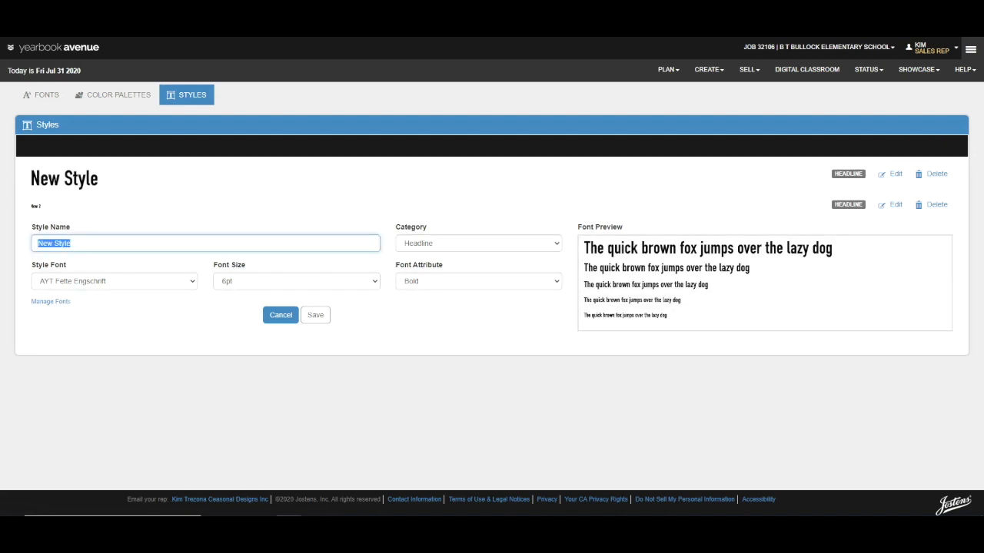
{"action": "type", "text": "Learn to Use"}
{"action": "left_click", "coordinate": [437, 244]}
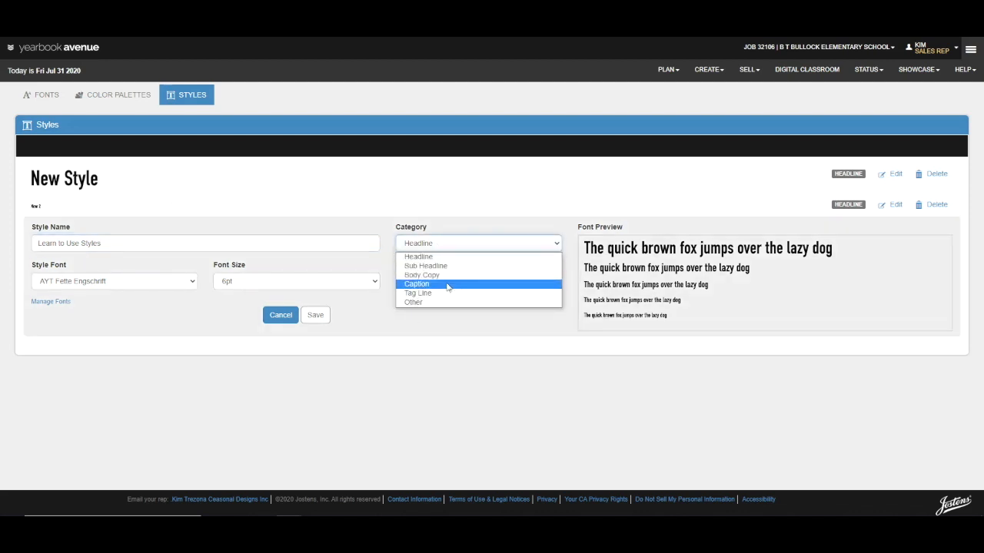
{"action": "left_click", "coordinate": [436, 257]}
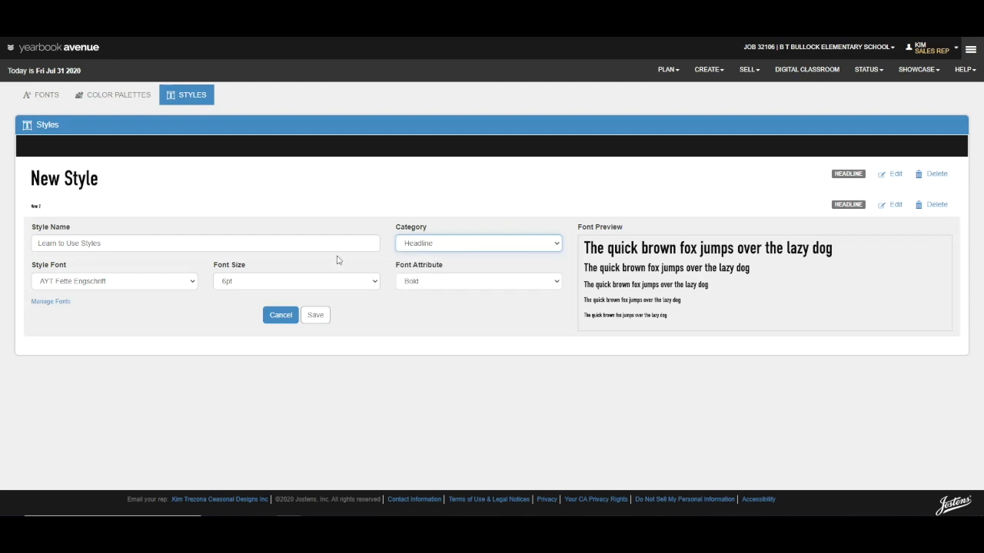
Set the new style's font to AYT FoundationSans BlkCd at 36pt with the Bold attribute, and save the style
{"action": "left_click", "coordinate": [170, 288]}
{"action": "left_click", "coordinate": [171, 313]}
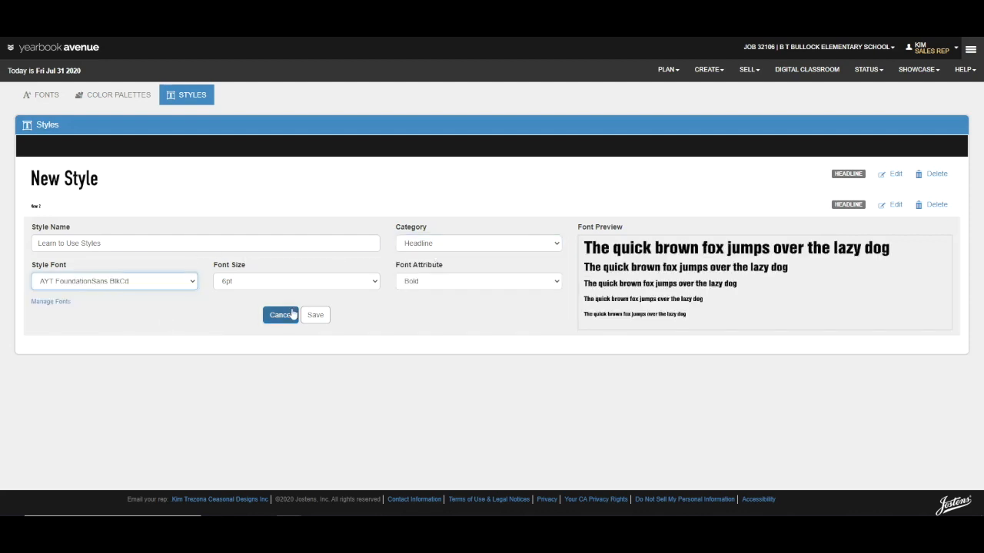
{"action": "left_click", "coordinate": [361, 283]}
{"action": "scroll", "coordinate": [354, 349], "scroll_direction": "down", "scroll_amount": 2}
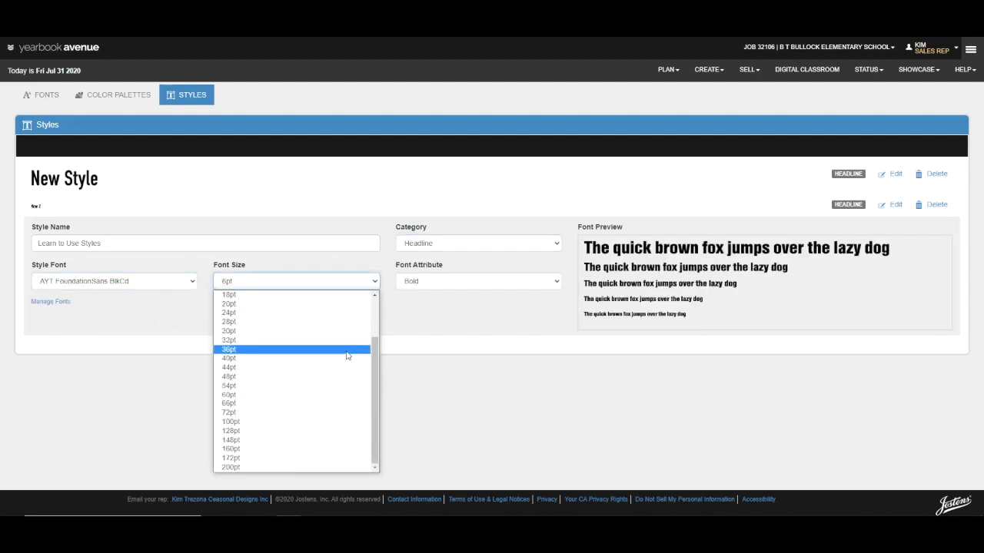
{"action": "left_click", "coordinate": [346, 353]}
{"action": "left_click", "coordinate": [415, 283]}
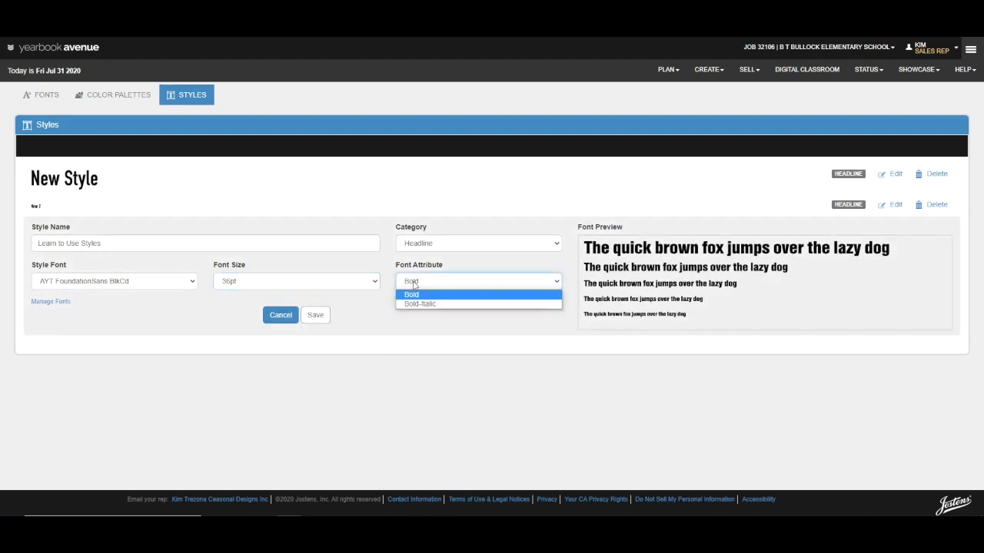
{"action": "left_click", "coordinate": [412, 296]}
{"action": "left_click", "coordinate": [315, 321]}
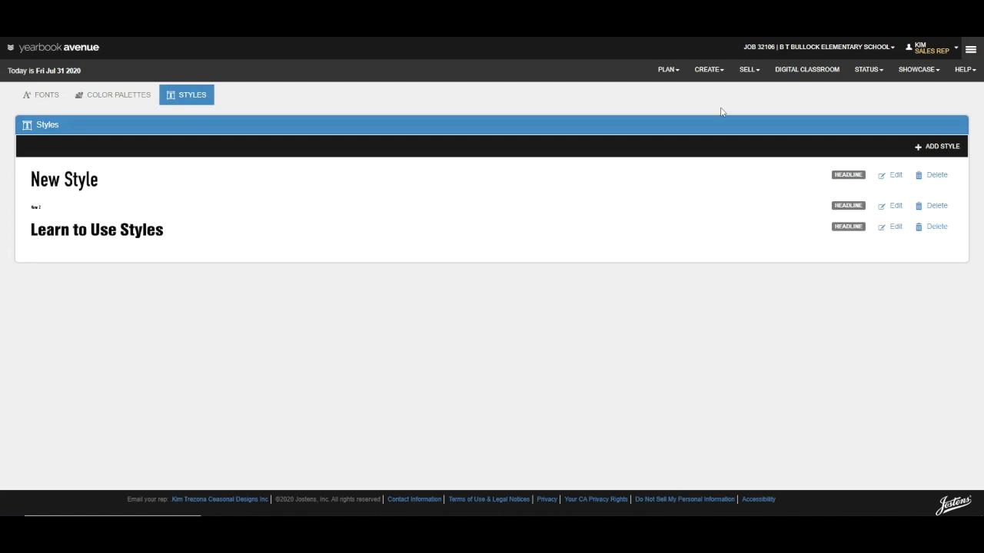
Open the blank spread of pages 010 and 011 for editing from the page ladder
{"action": "left_click", "coordinate": [705, 72]}
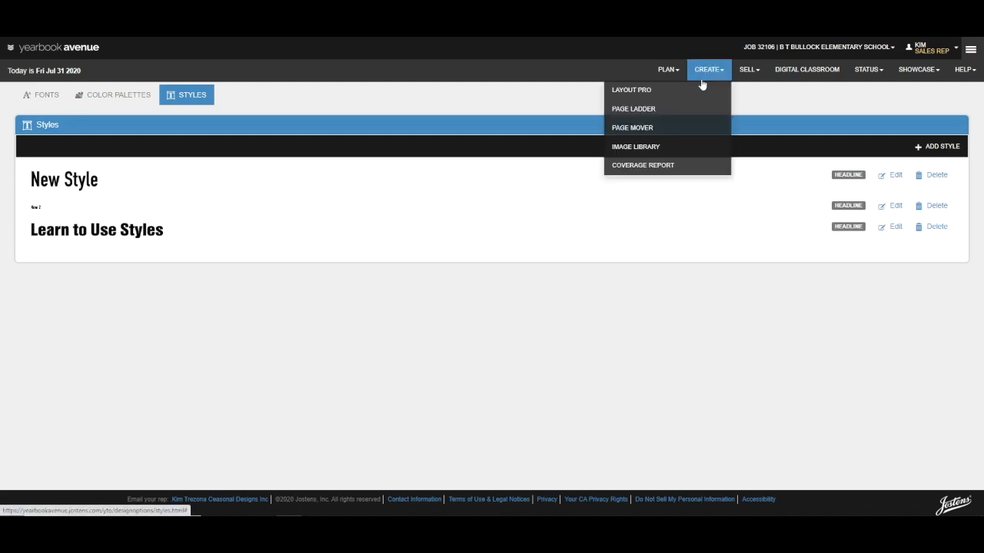
{"action": "left_click", "coordinate": [699, 112]}
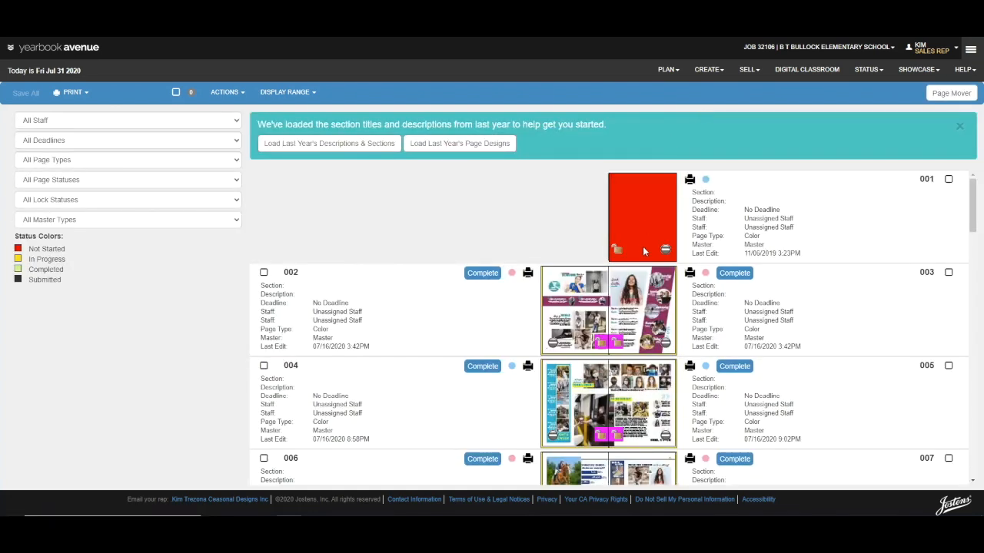
{"action": "scroll", "coordinate": [338, 312], "scroll_direction": "down", "scroll_amount": 2}
{"action": "scroll", "coordinate": [338, 313], "scroll_direction": "down", "scroll_amount": 2}
{"action": "scroll", "coordinate": [585, 300], "scroll_direction": "down", "scroll_amount": 2}
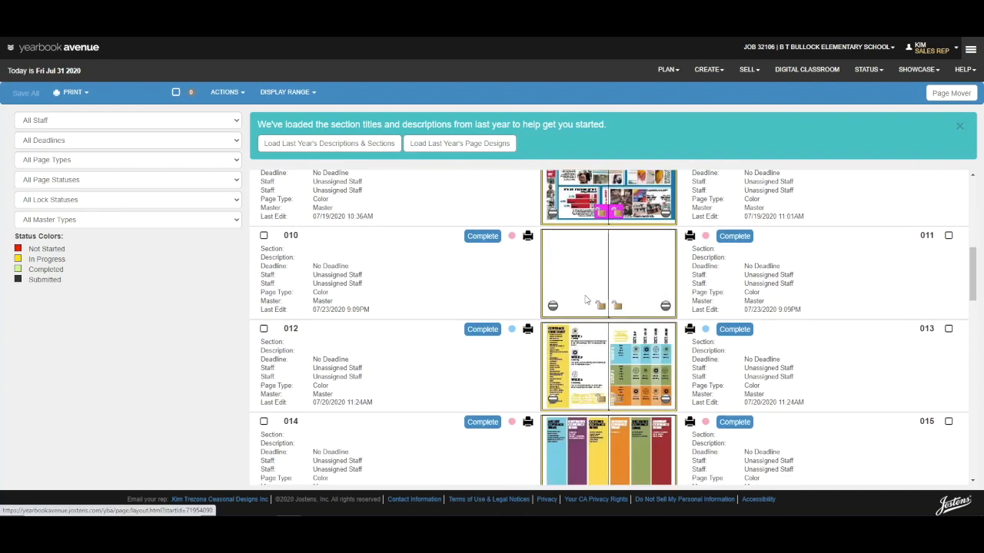
{"action": "left_click", "coordinate": [585, 300]}
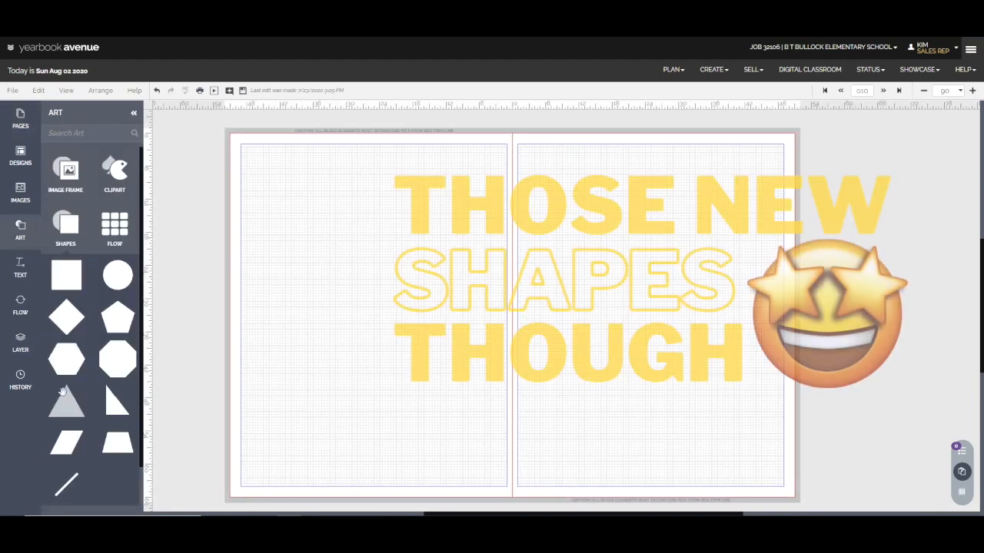
Add a parallelogram shape, stretch it to the full page height and move it close to the left page's outer edge
{"action": "left_click", "coordinate": [66, 438]}
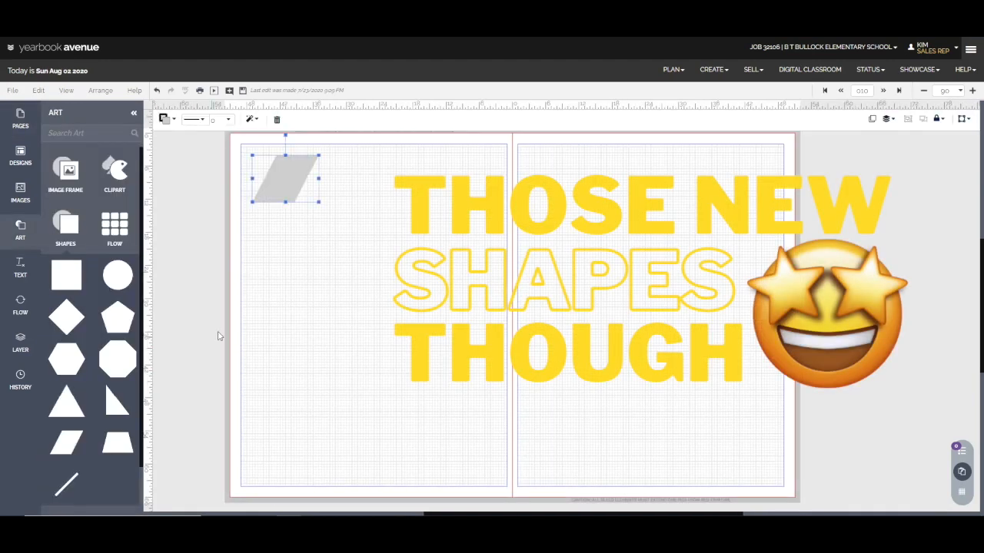
{"action": "left_click_drag", "start_coordinate": [285, 202], "coordinate": [252, 498]}
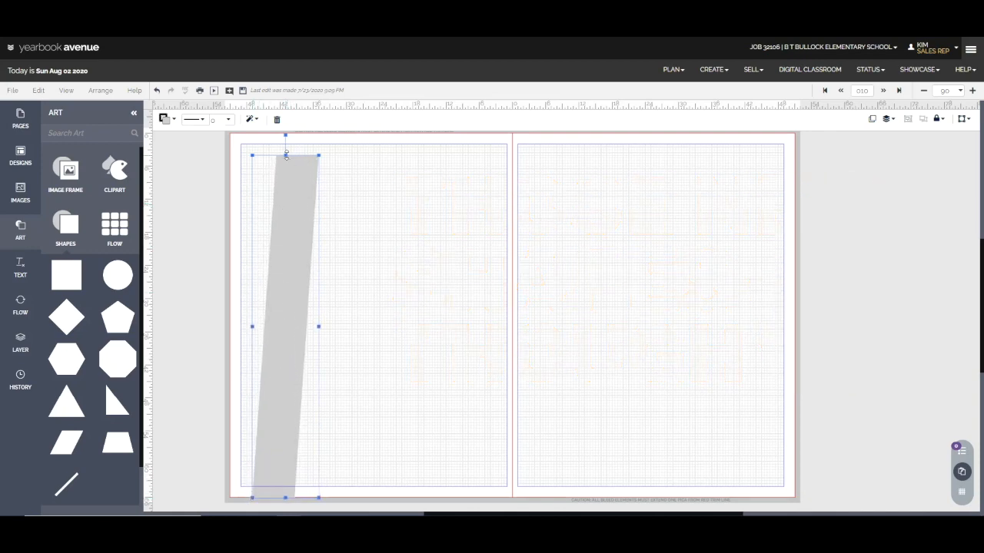
{"action": "left_click_drag", "start_coordinate": [285, 156], "coordinate": [285, 132]}
{"action": "left_click_drag", "start_coordinate": [292, 198], "coordinate": [275, 198]}
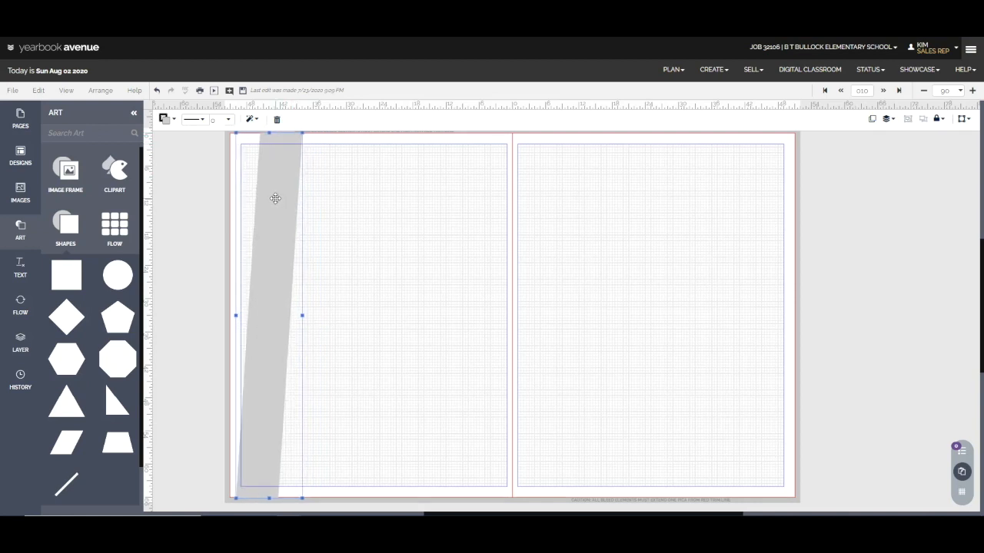
Fill the tall parallelogram with the NU Nectarine color from the Neue palette
{"action": "left_click", "coordinate": [164, 119]}
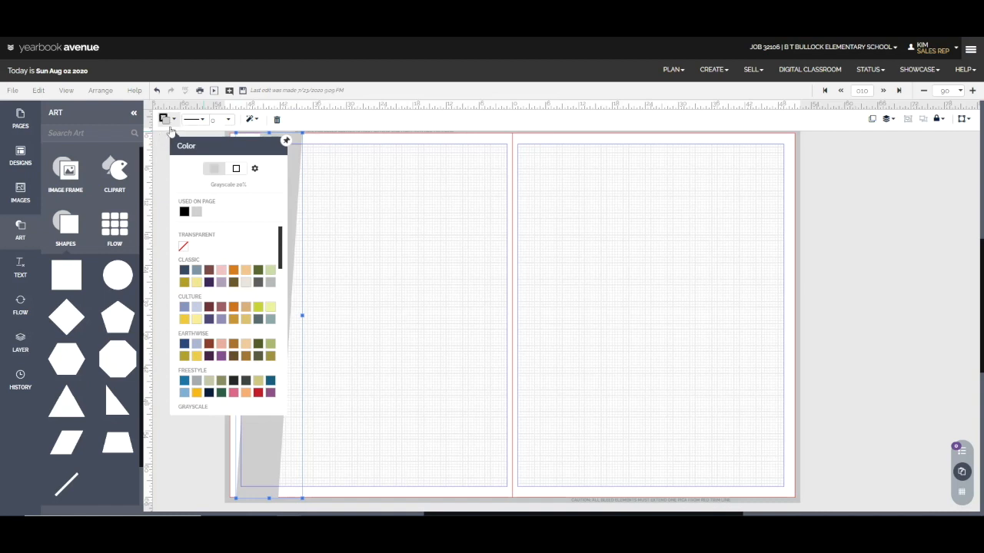
{"action": "scroll", "coordinate": [201, 366], "scroll_direction": "down", "scroll_amount": 3}
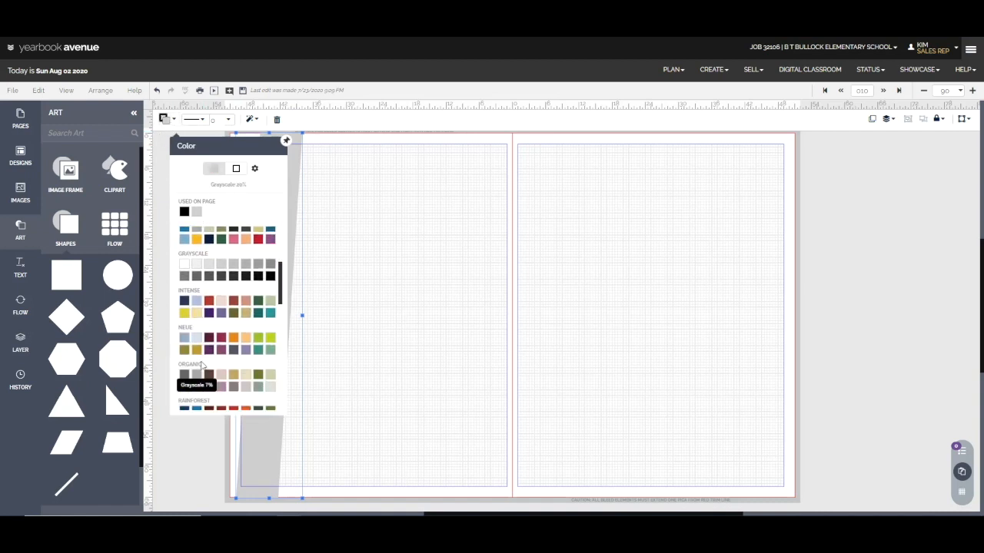
{"action": "left_click", "coordinate": [234, 339]}
{"action": "left_click", "coordinate": [395, 291]}
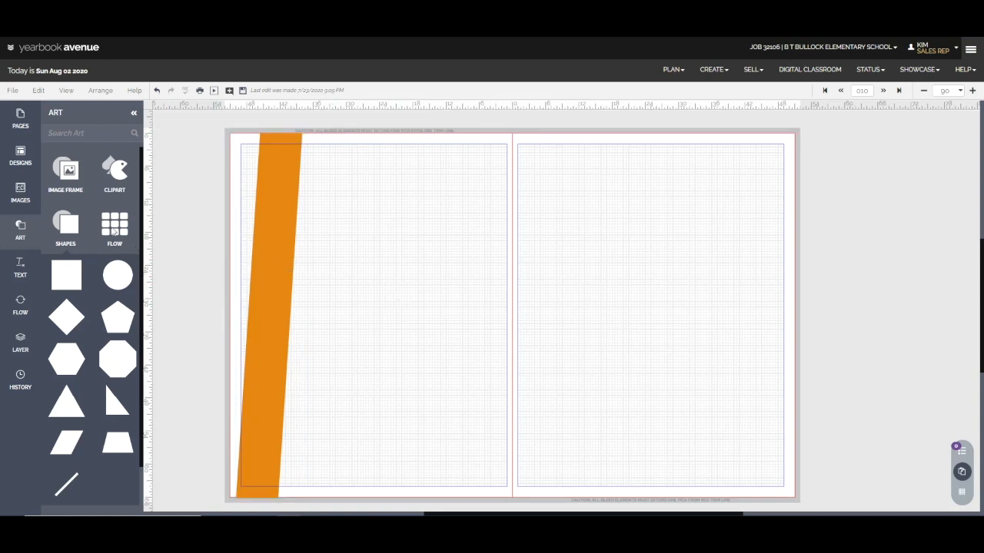
Add a square image frame in the left page's lower outer corner and shrink it to roughly the width of the orange band
{"action": "left_click", "coordinate": [76, 231]}
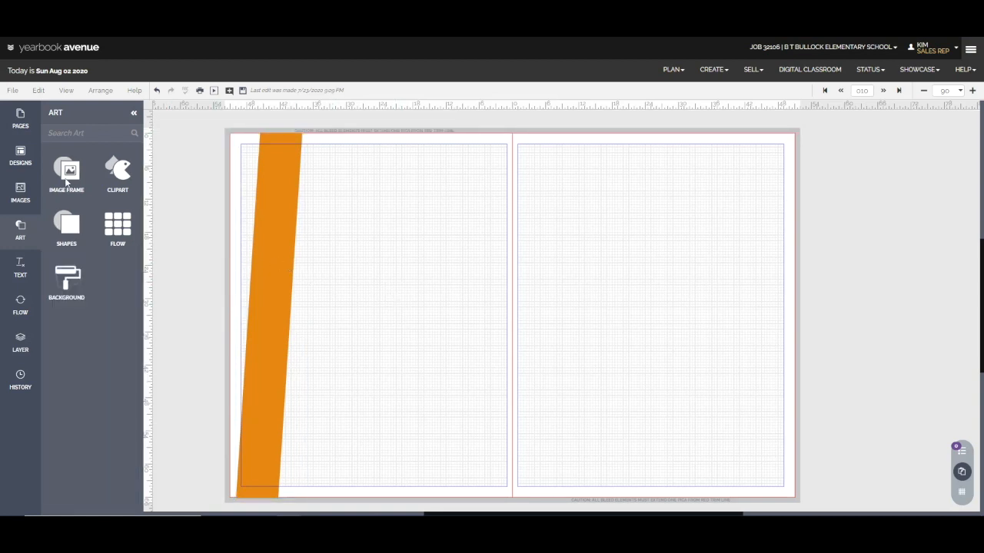
{"action": "left_click", "coordinate": [67, 177]}
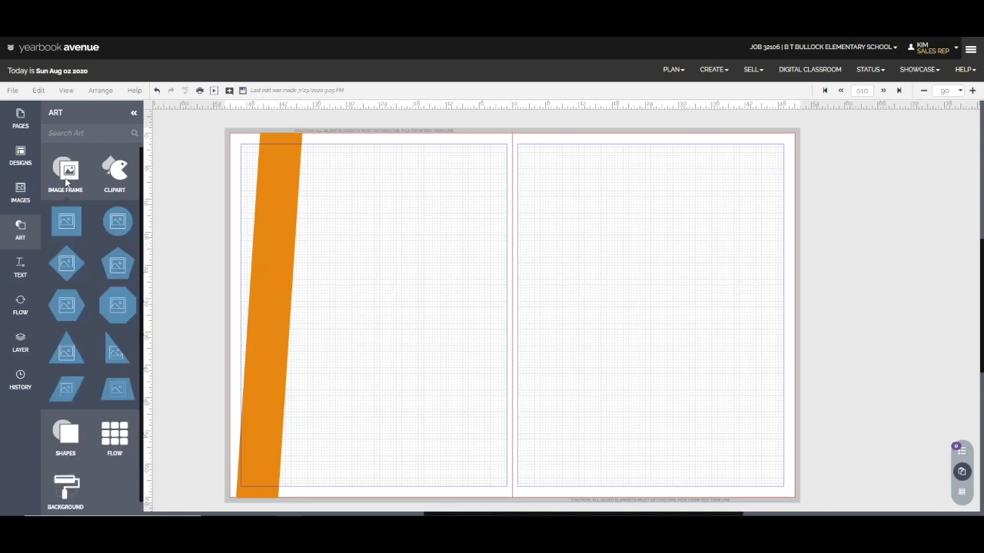
{"action": "left_click", "coordinate": [67, 220]}
{"action": "left_click_drag", "start_coordinate": [272, 193], "coordinate": [270, 447]}
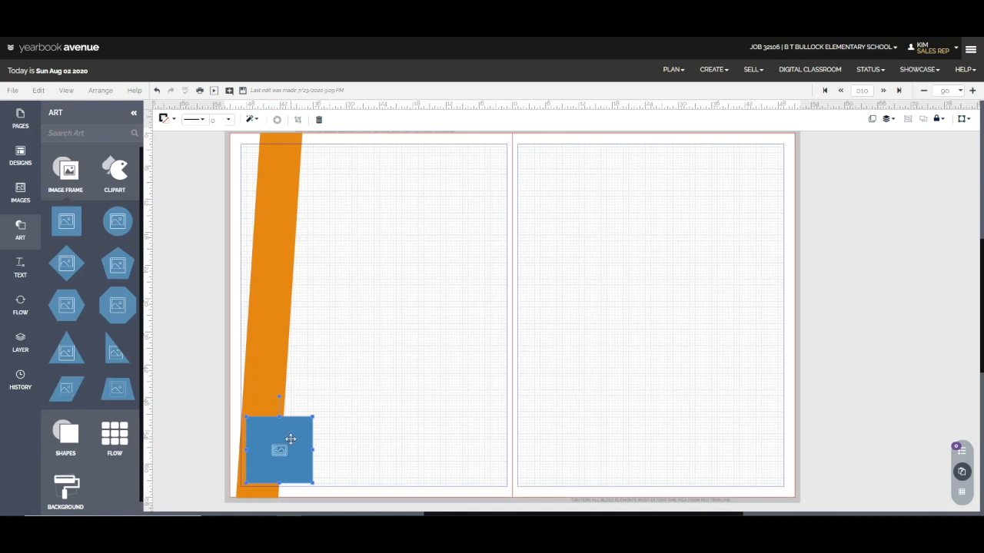
{"action": "left_click_drag", "start_coordinate": [313, 417], "coordinate": [291, 438]}
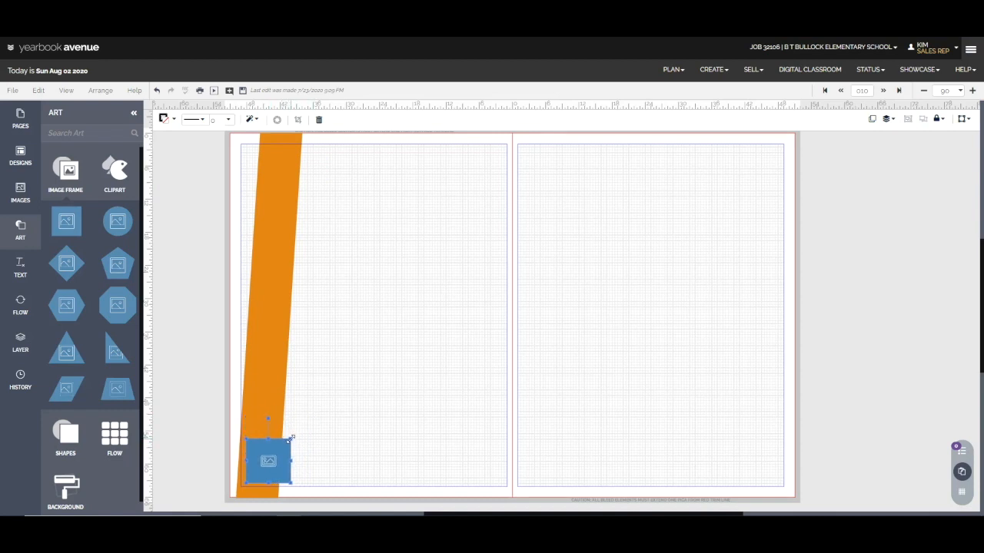
Duplicate the square image frame four times and move the last copy to the left page's inner margin
{"action": "left_click", "coordinate": [872, 121]}
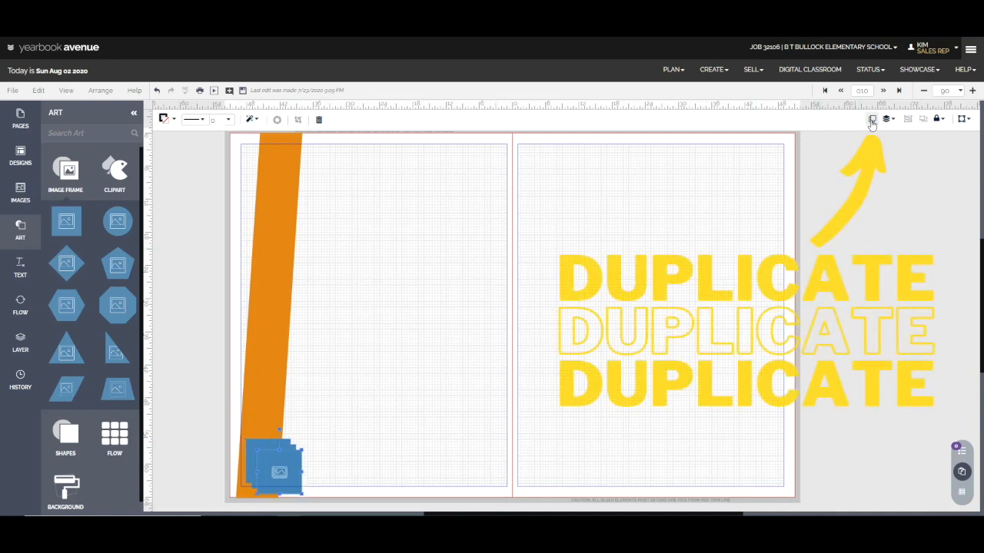
{"action": "left_click", "coordinate": [871, 120]}
{"action": "left_click", "coordinate": [872, 120]}
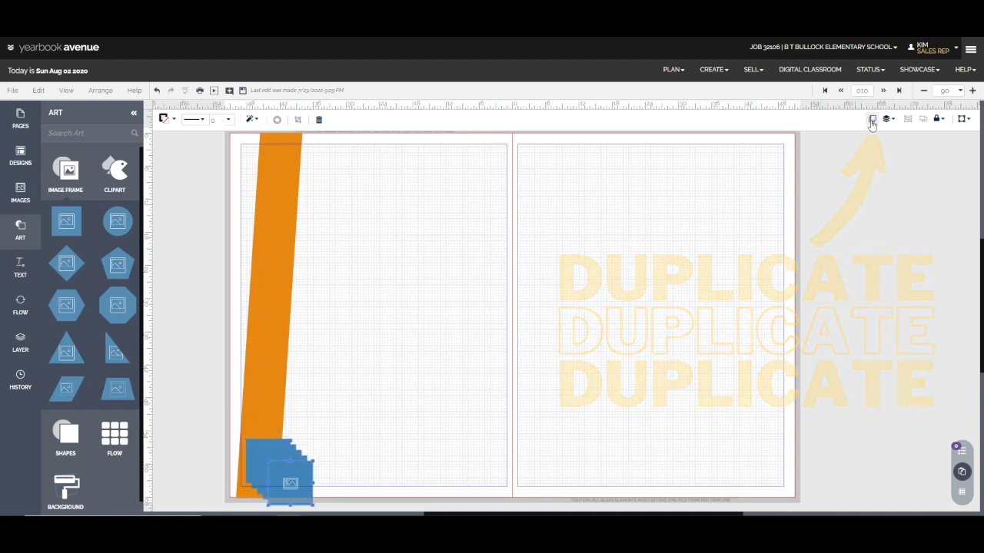
{"action": "left_click_drag", "start_coordinate": [301, 494], "coordinate": [496, 474]}
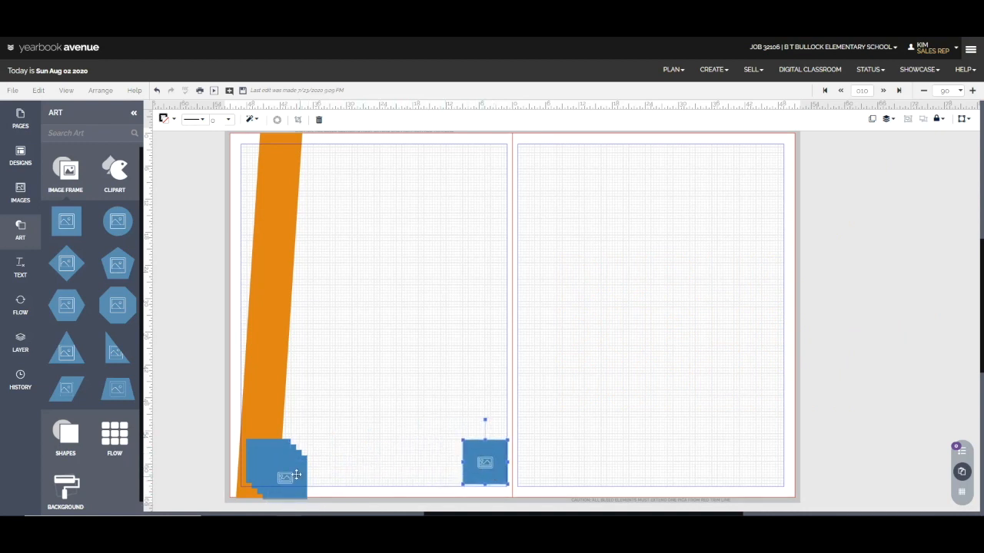
Align the five image frames by their top edges, distribute them horizontally and pin the Arrange options open
{"action": "left_click", "coordinate": [285, 443], "text": "shift"}
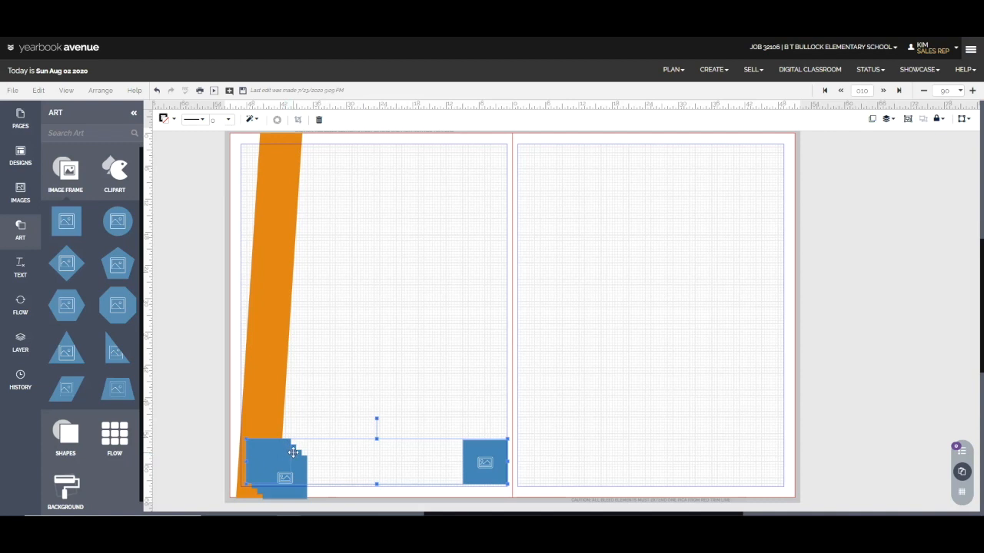
{"action": "left_click", "coordinate": [302, 462], "text": "shift"}
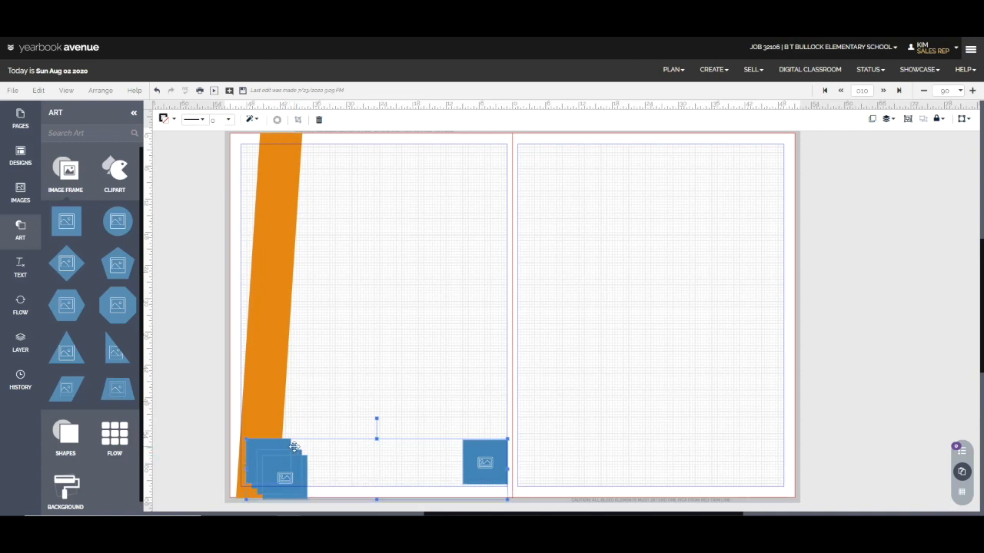
{"action": "left_click", "coordinate": [888, 120]}
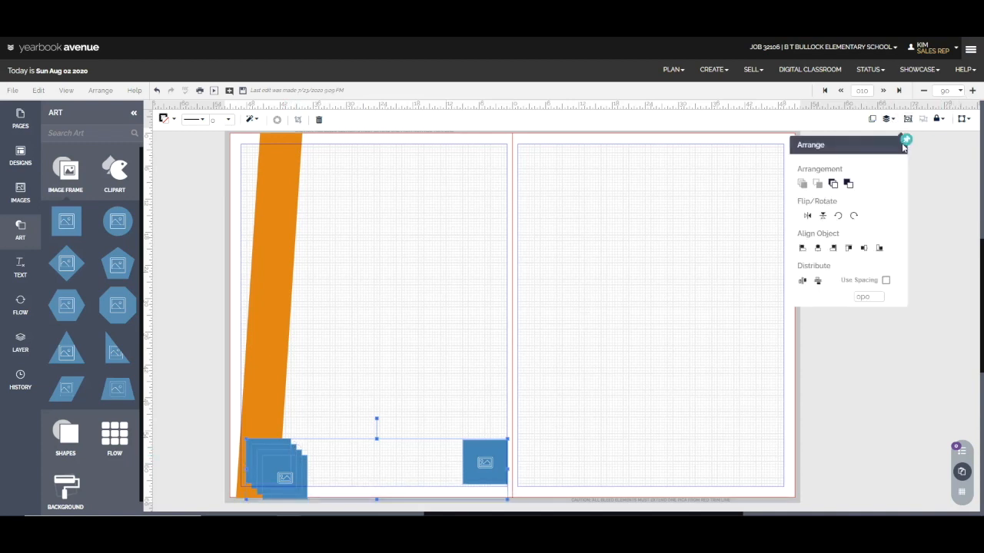
{"action": "left_click", "coordinate": [848, 247]}
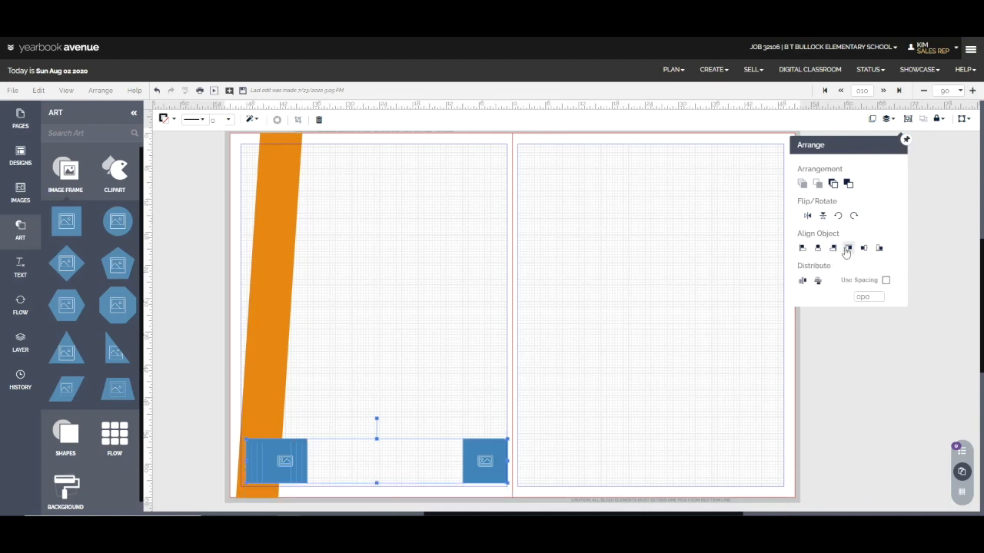
{"action": "left_click", "coordinate": [804, 282]}
{"action": "left_click", "coordinate": [906, 140]}
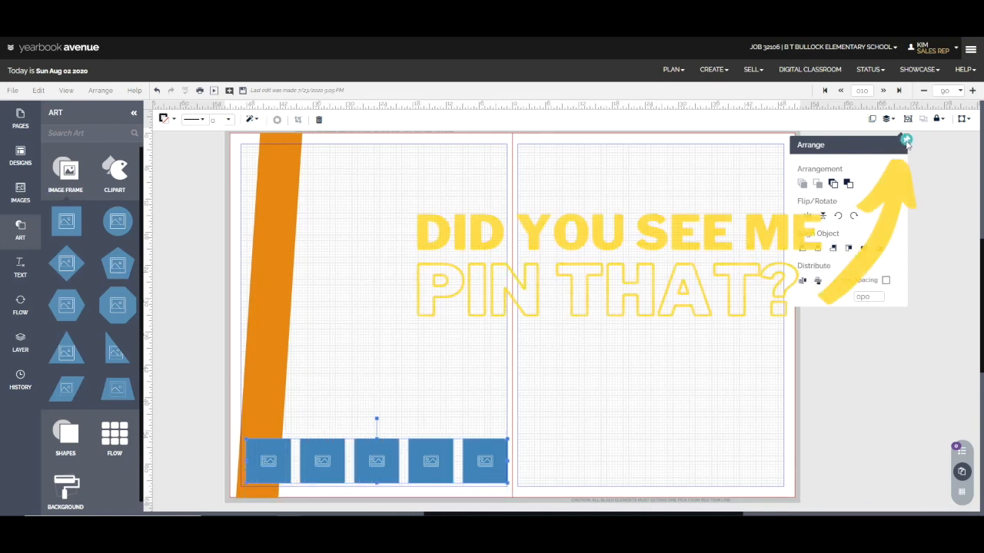
Nudge the last four image frames left to leave only a narrow gap after the first frame
{"action": "left_click", "coordinate": [522, 429]}
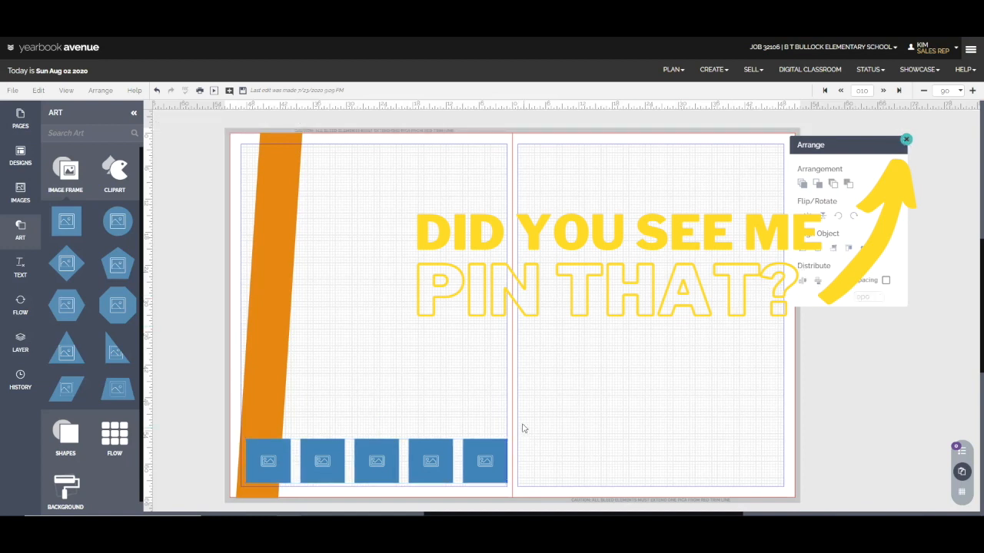
{"action": "left_click_drag", "start_coordinate": [541, 429], "coordinate": [298, 487]}
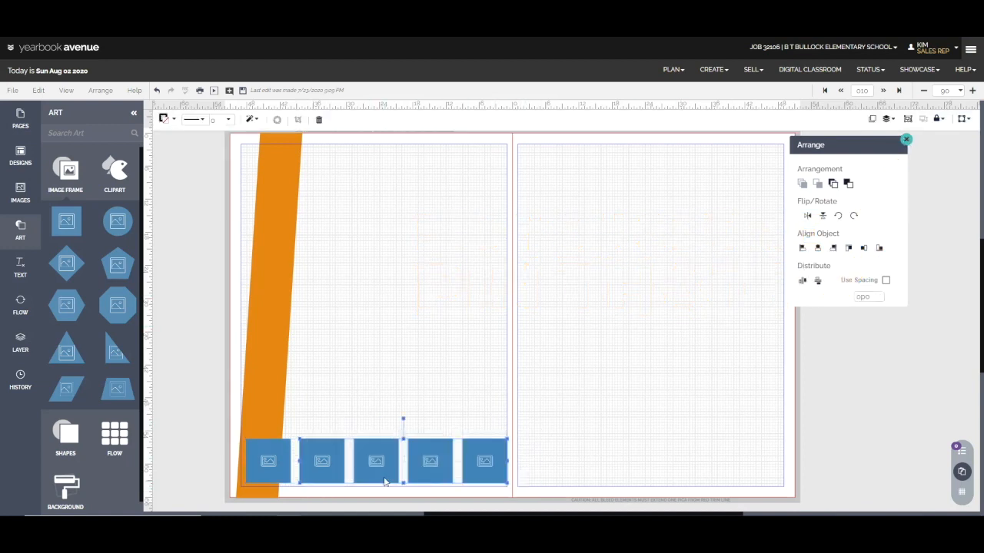
{"action": "key", "text": "Left"}
{"action": "key", "text": "Left"}
{"action": "key", "text": "Left"}
{"action": "key", "text": "Left"}
{"action": "key", "text": "Left"}
{"action": "key", "text": "Left"}
{"action": "key", "text": "Left"}
{"action": "key", "text": "Left"}
{"action": "key", "text": "Left"}
{"action": "key", "text": "Left"}
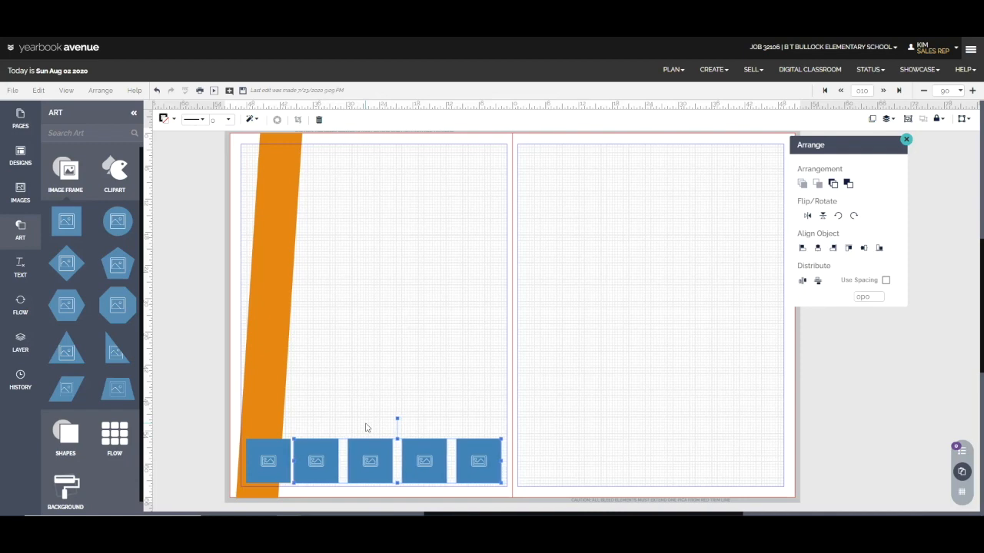
Nudge the last three image frames left to match the narrow gap after the second frame
{"action": "left_click_drag", "start_coordinate": [365, 428], "coordinate": [577, 472]}
{"action": "key", "text": "Left"}
{"action": "key", "text": "Left"}
{"action": "key", "text": "Left"}
{"action": "key", "text": "Left"}
{"action": "key", "text": "Left"}
{"action": "key", "text": "Left"}
{"action": "key", "text": "Left"}
{"action": "key", "text": "Left"}
{"action": "key", "text": "Left"}
{"action": "key", "text": "Left"}
{"action": "key", "text": "Left"}
{"action": "key", "text": "Left"}
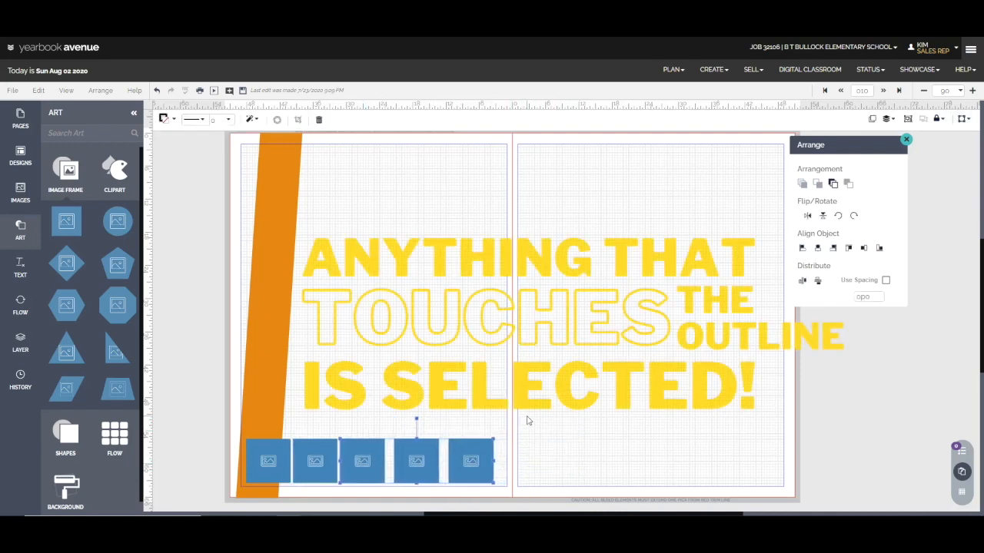
Nudge the last two image frames left to match the narrow gap after the third frame
{"action": "left_click", "coordinate": [508, 439]}
{"action": "left_click_drag", "start_coordinate": [527, 416], "coordinate": [423, 496]}
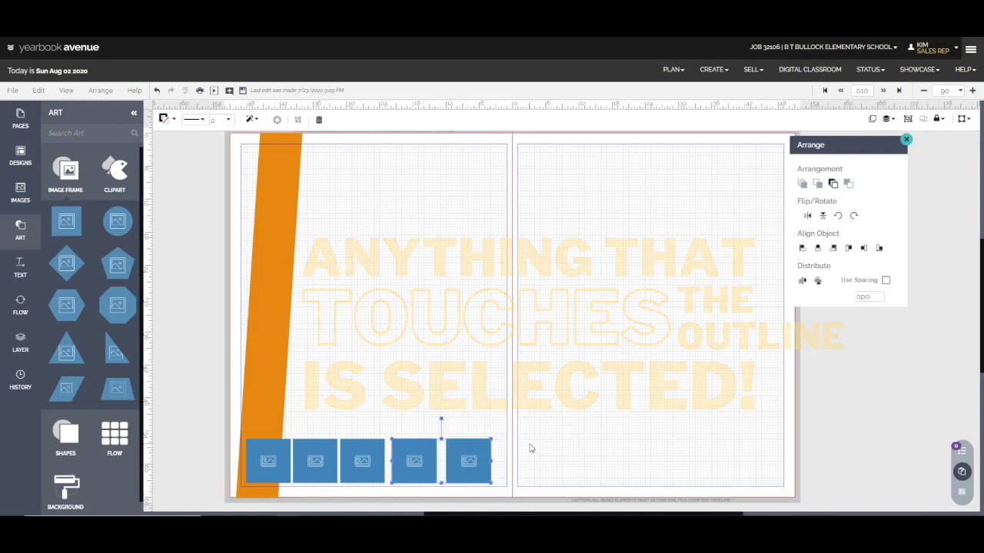
{"action": "key", "text": "Left"}
{"action": "key", "text": "Left"}
{"action": "key", "text": "Left"}
{"action": "key", "text": "Left"}
{"action": "key", "text": "Left"}
{"action": "key", "text": "Left"}
{"action": "key", "text": "Left"}
Nudge the fifth image frame left to match the narrow spacing of the row, and deselect it
{"action": "key", "text": "Left"}
{"action": "key", "text": "Left"}
{"action": "key", "text": "Left"}
{"action": "key", "text": "Left"}
{"action": "left_click_drag", "start_coordinate": [538, 438], "coordinate": [451, 496]}
{"action": "key", "text": "Left"}
{"action": "key", "text": "Left"}
{"action": "key", "text": "Left"}
{"action": "key", "text": "Left"}
{"action": "key", "text": "Left"}
{"action": "key", "text": "Left"}
{"action": "key", "text": "Left"}
{"action": "key", "text": "Left"}
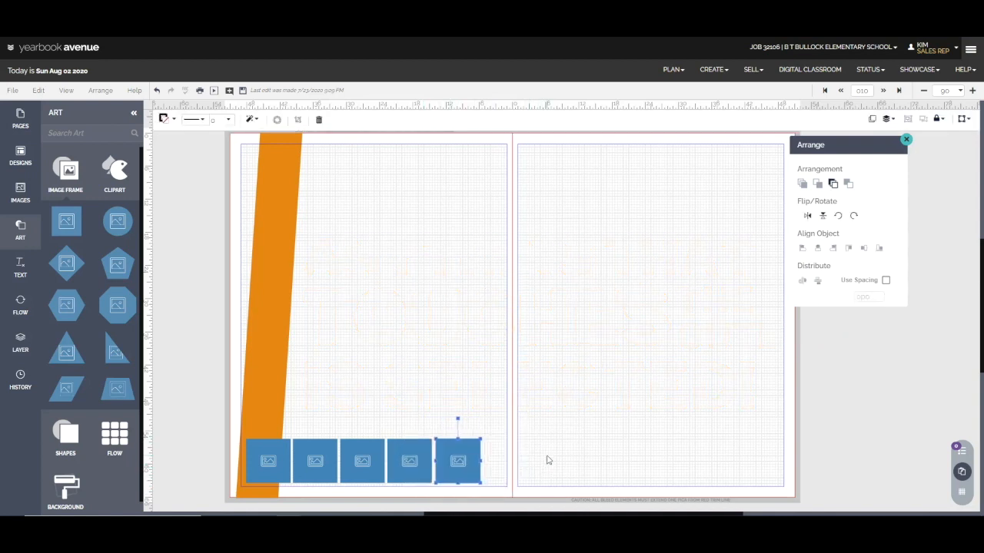
{"action": "left_click", "coordinate": [547, 460]}
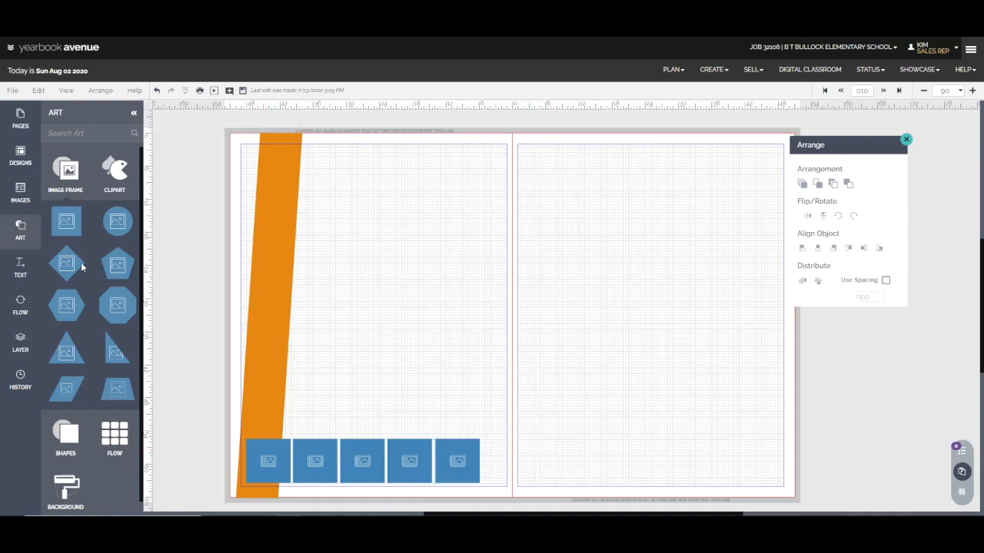
Add a text box in the New Style text style to the left page
{"action": "left_click", "coordinate": [24, 268]}
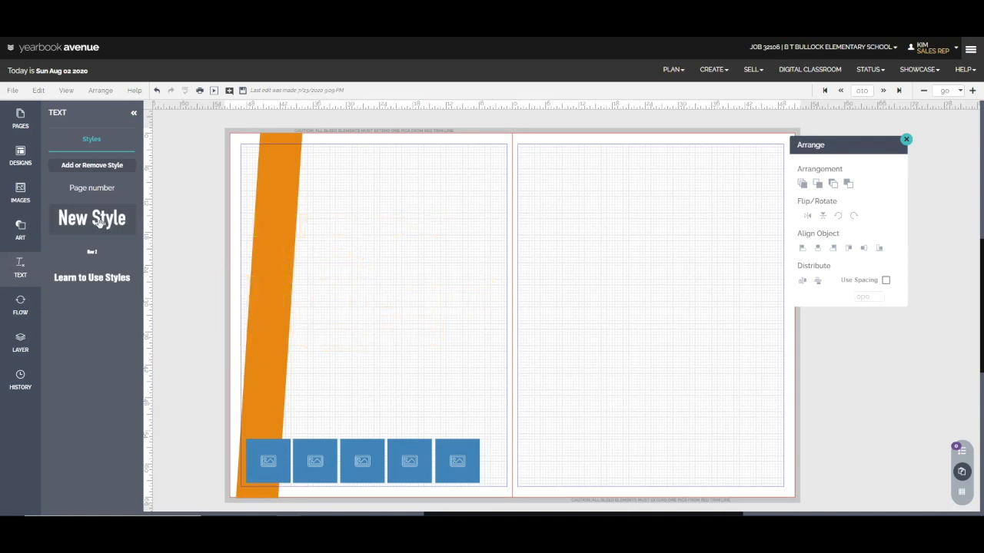
{"action": "left_click", "coordinate": [99, 222]}
Try out the Learn to Use Styles style and the smallest text style on the left page, and delete both text boxes
{"action": "left_click_drag", "start_coordinate": [95, 279], "coordinate": [367, 294]}
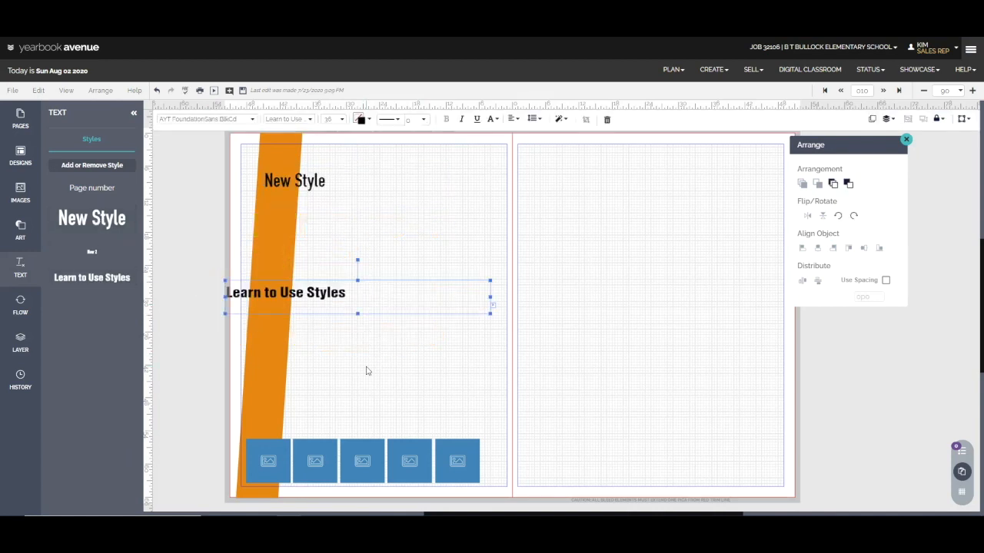
{"action": "left_click_drag", "start_coordinate": [96, 253], "coordinate": [357, 231]}
{"action": "left_click", "coordinate": [413, 343]}
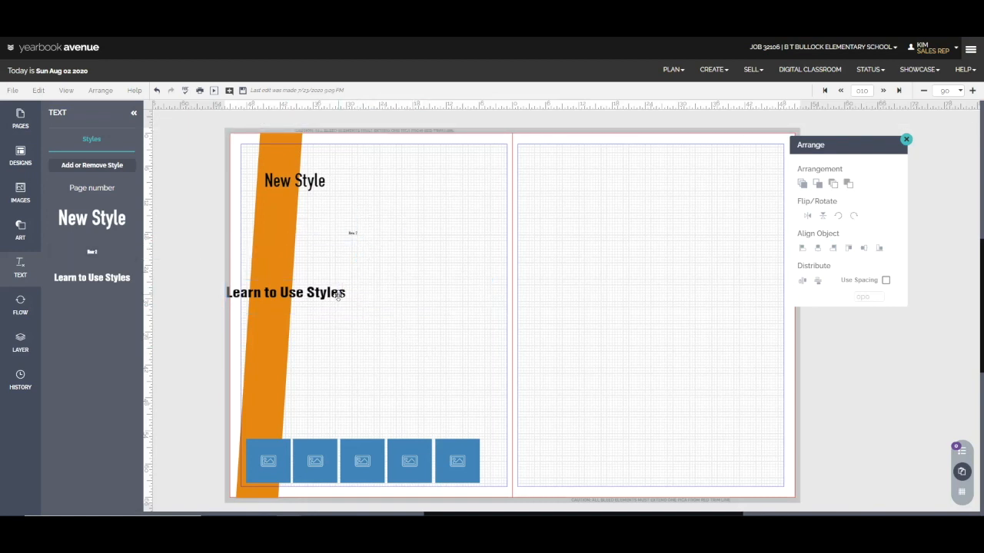
{"action": "left_click", "coordinate": [344, 295]}
{"action": "key", "text": "Delete"}
{"action": "left_click", "coordinate": [353, 233]}
{"action": "key", "text": "Delete"}
Move the New Style text box just above the first image frame and narrow it to the frame's width
{"action": "left_click", "coordinate": [336, 188]}
{"action": "left_click_drag", "start_coordinate": [336, 187], "coordinate": [318, 438]}
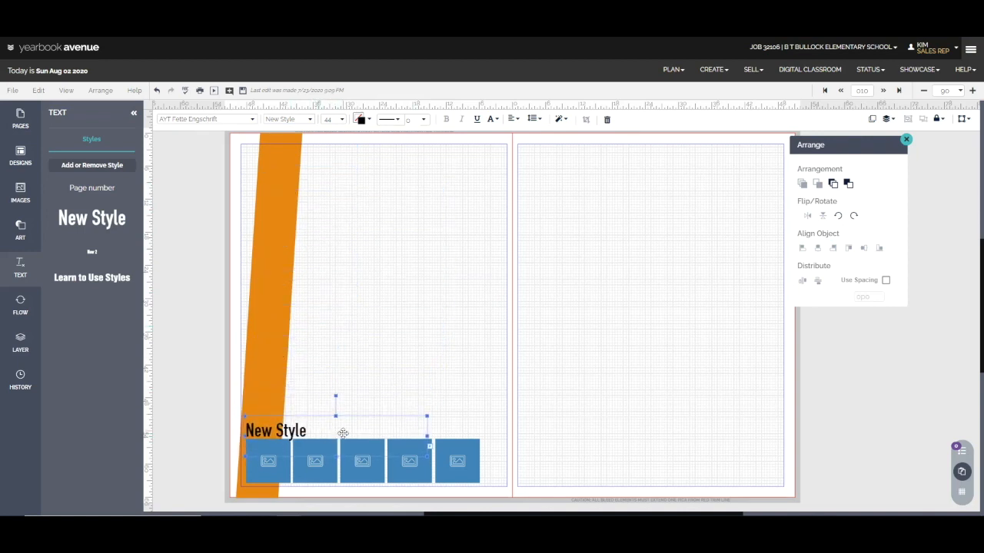
{"action": "left_click_drag", "start_coordinate": [431, 443], "coordinate": [292, 448]}
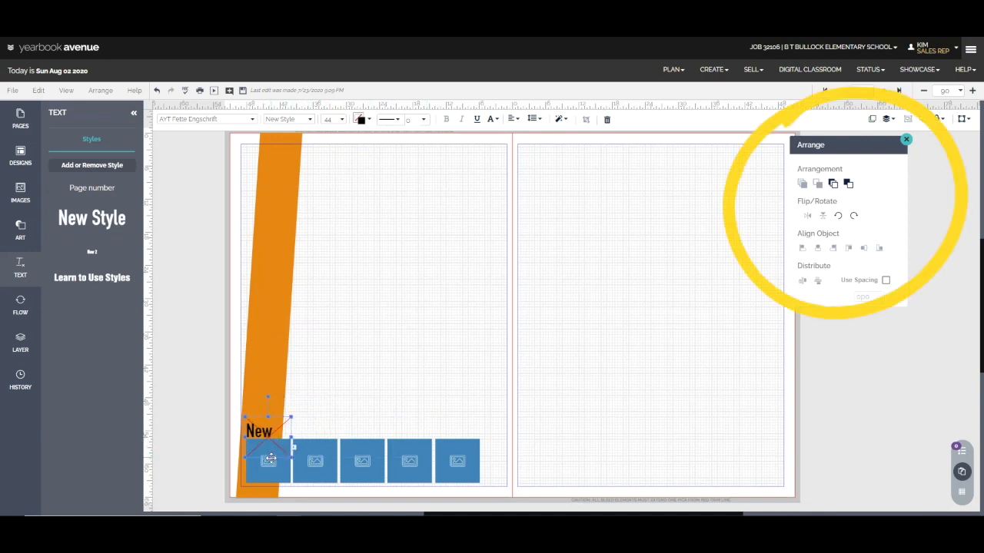
{"action": "left_click_drag", "start_coordinate": [267, 458], "coordinate": [267, 445]}
Replace the text above the first image frame with "MON."
{"action": "double_click", "coordinate": [253, 432]}
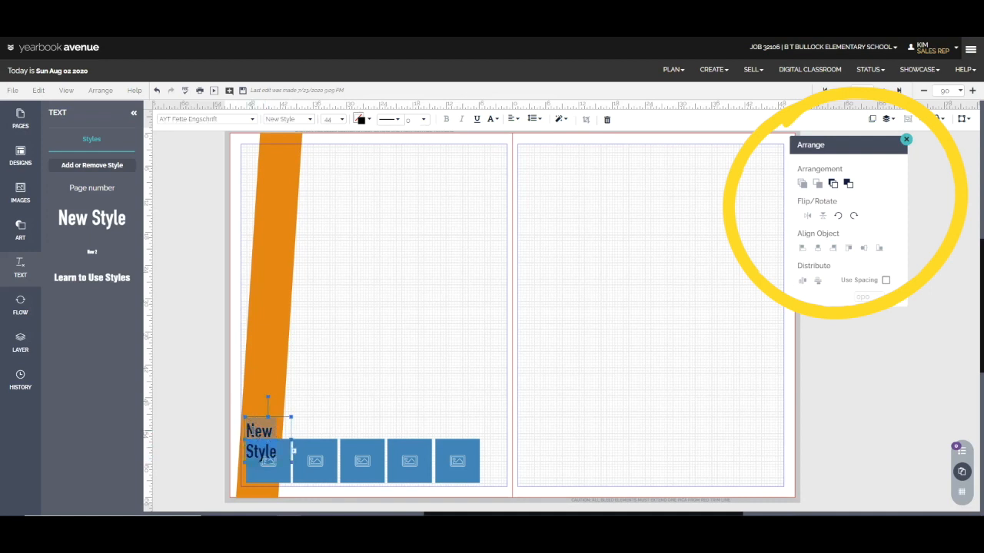
{"action": "type", "text": "MON."}
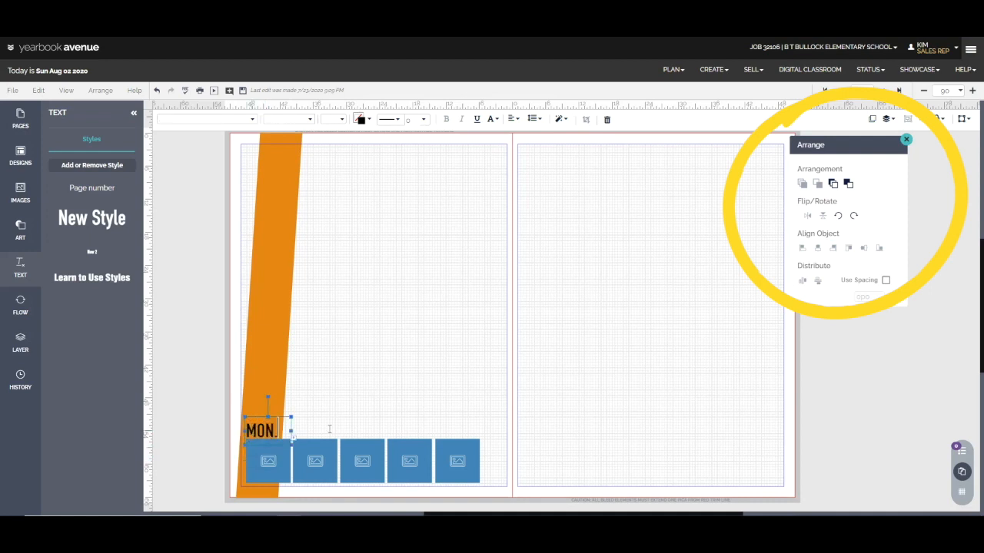
{"action": "left_click", "coordinate": [325, 399]}
Copy the MON. text box and place four pasted copies above the other image frames
{"action": "left_click", "coordinate": [272, 432]}
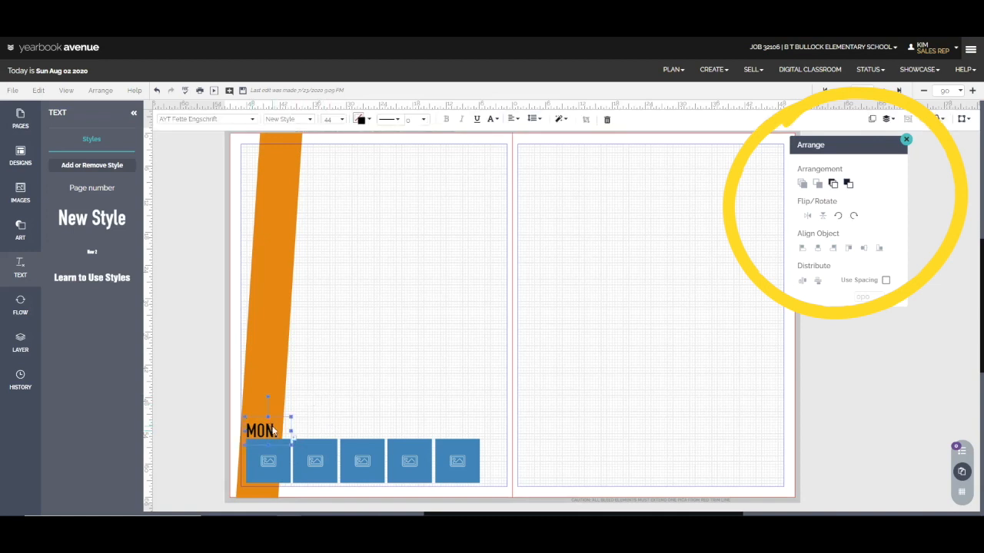
{"action": "key", "text": "ctrl+c"}
{"action": "key", "text": "ctrl+v"}
{"action": "left_click_drag", "start_coordinate": [297, 426], "coordinate": [365, 435]}
{"action": "key", "text": "ctrl+v"}
{"action": "key", "text": "ctrl+v"}
{"action": "mouse_move", "coordinate": [265, 432]}
{"action": "left_mouse_down"}
{"action": "mouse_move", "coordinate": [265, 450]}
{"action": "mouse_move", "coordinate": [283, 454]}
{"action": "mouse_move", "coordinate": [407, 438]}
{"action": "mouse_move", "coordinate": [281, 455]}
{"action": "mouse_move", "coordinate": [419, 426]}
{"action": "mouse_move", "coordinate": [463, 432]}
{"action": "left_mouse_up"}
{"action": "key", "text": "ctrl+v"}
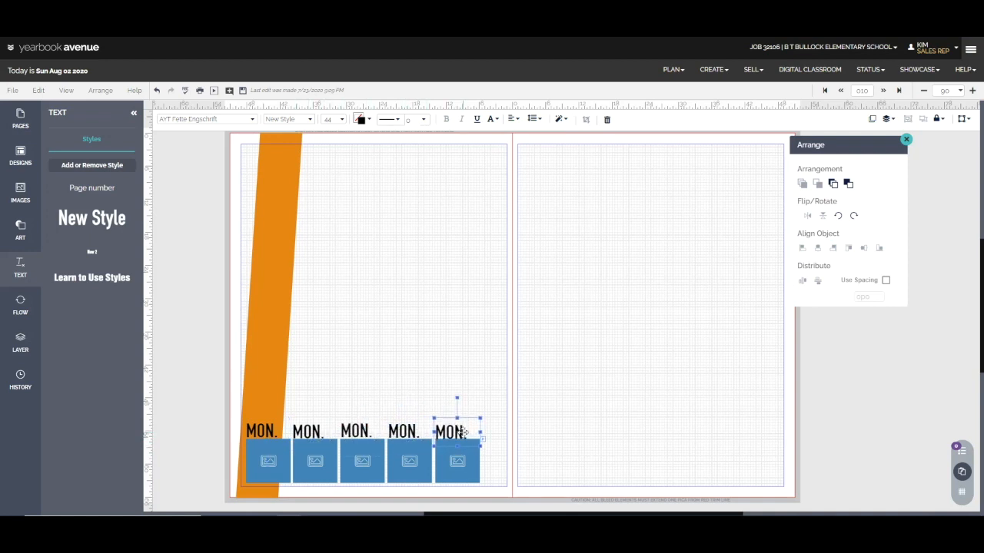
Align the top edges of the five MON. text boxes above the image frames
{"action": "left_click", "coordinate": [405, 431], "text": "shift"}
{"action": "left_click", "coordinate": [369, 434], "text": "shift"}
{"action": "left_click", "coordinate": [315, 434], "text": "shift"}
{"action": "left_click", "coordinate": [264, 435], "text": "shift"}
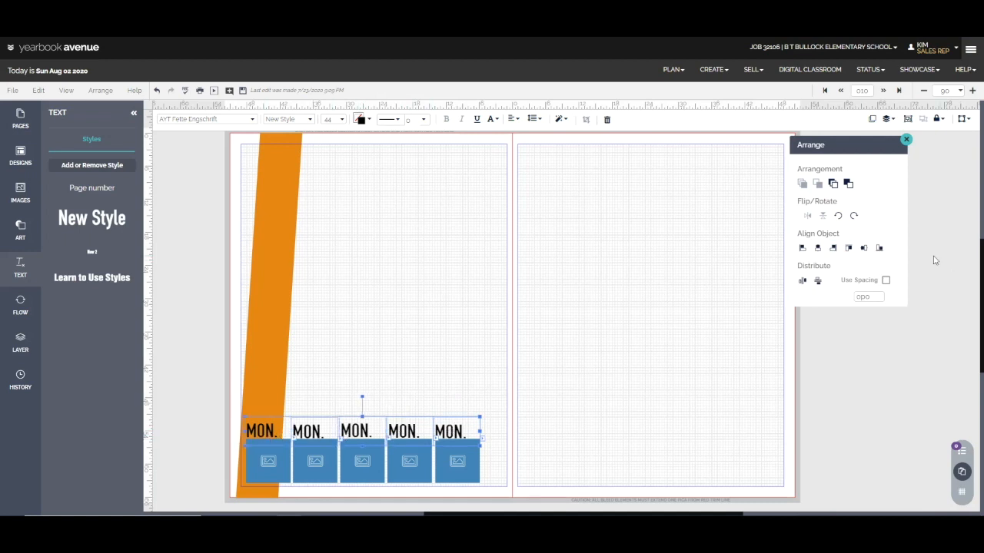
{"action": "left_click", "coordinate": [848, 249]}
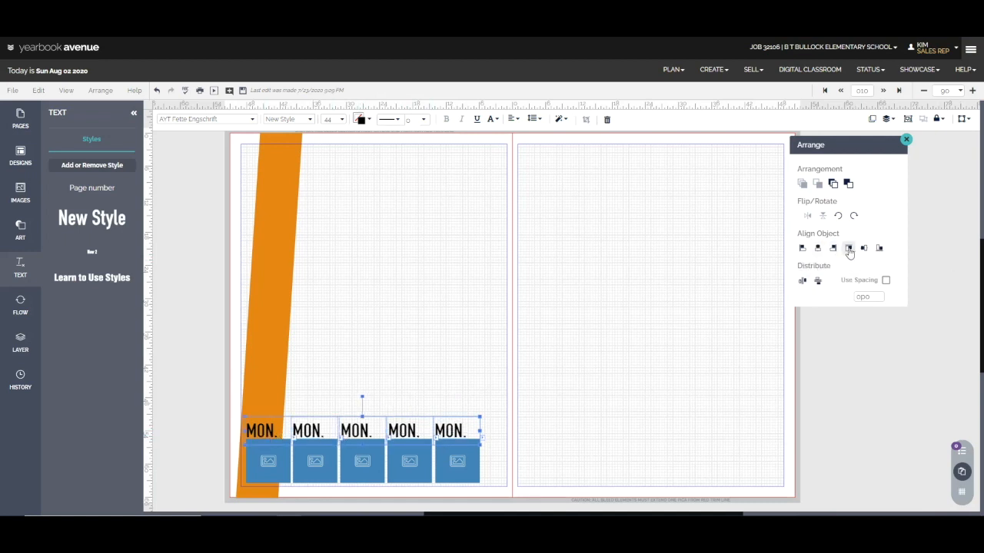
{"action": "left_click", "coordinate": [525, 448]}
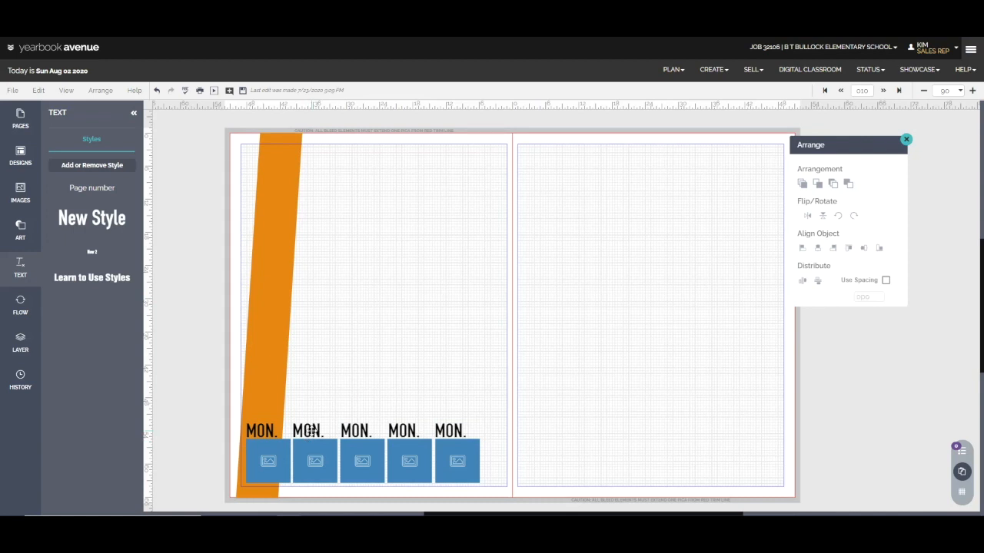
Change the labels above the second and third image frames to "TUES." and "WED."
{"action": "left_click", "coordinate": [311, 443]}
{"action": "double_click", "coordinate": [311, 432]}
{"action": "type", "text": "TUES."}
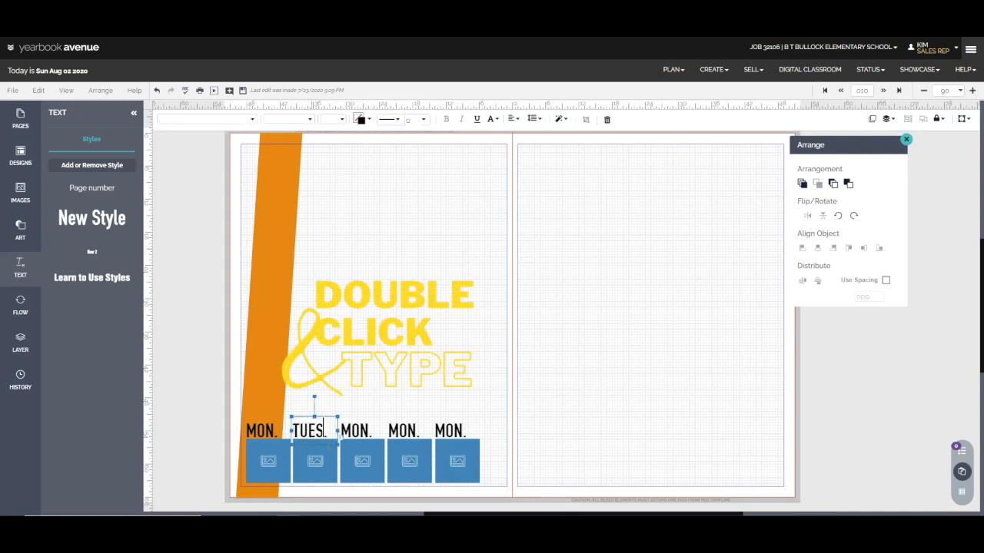
{"action": "left_click", "coordinate": [352, 434]}
{"action": "double_click", "coordinate": [352, 432]}
{"action": "type", "text": "WED."}
Change the labels above the fourth and fifth image frames to "THURS." and "FRI."
{"action": "left_click", "coordinate": [409, 432]}
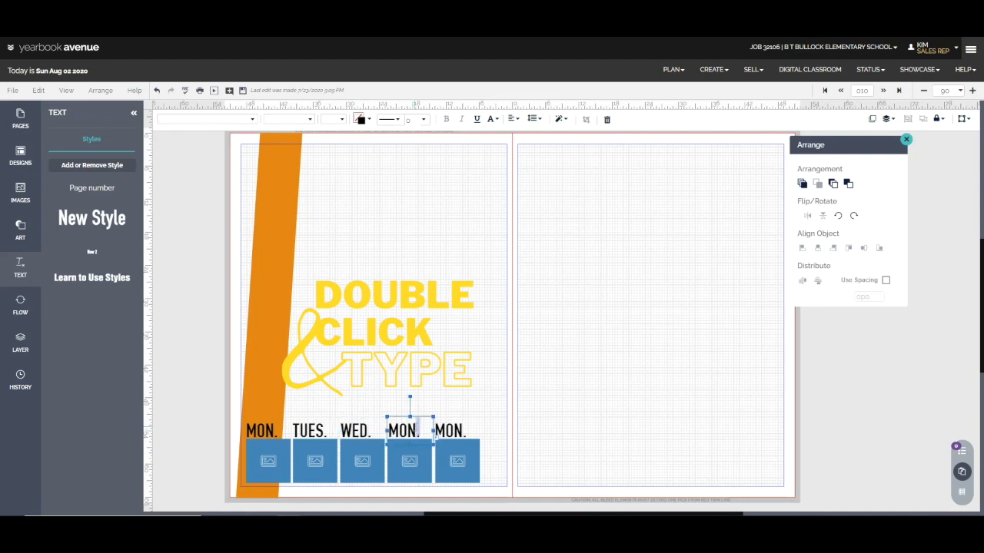
{"action": "double_click", "coordinate": [421, 431]}
{"action": "type", "text": "THURS"}
{"action": "left_click", "coordinate": [446, 432]}
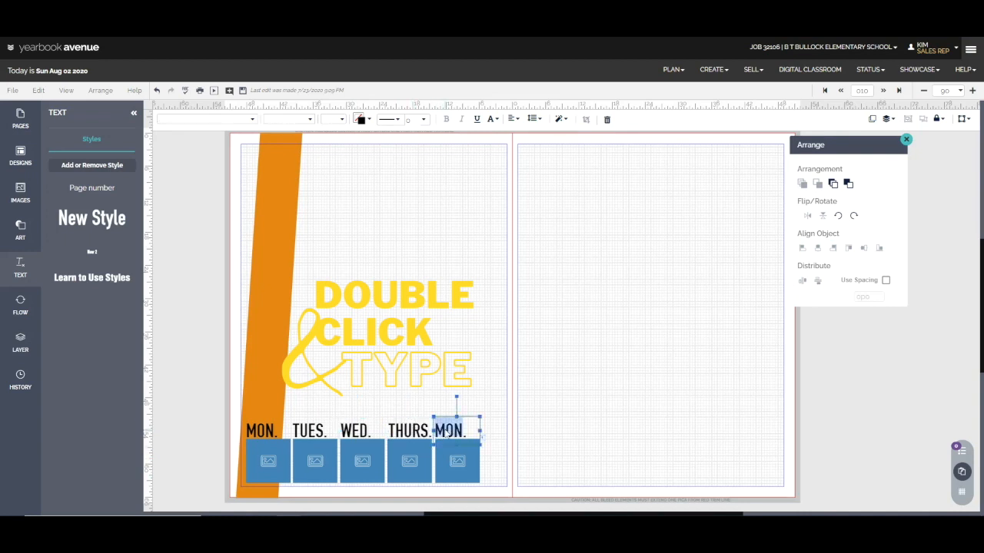
{"action": "double_click", "coordinate": [445, 433]}
{"action": "type", "text": "FRI"}
{"action": "left_click", "coordinate": [531, 387]}
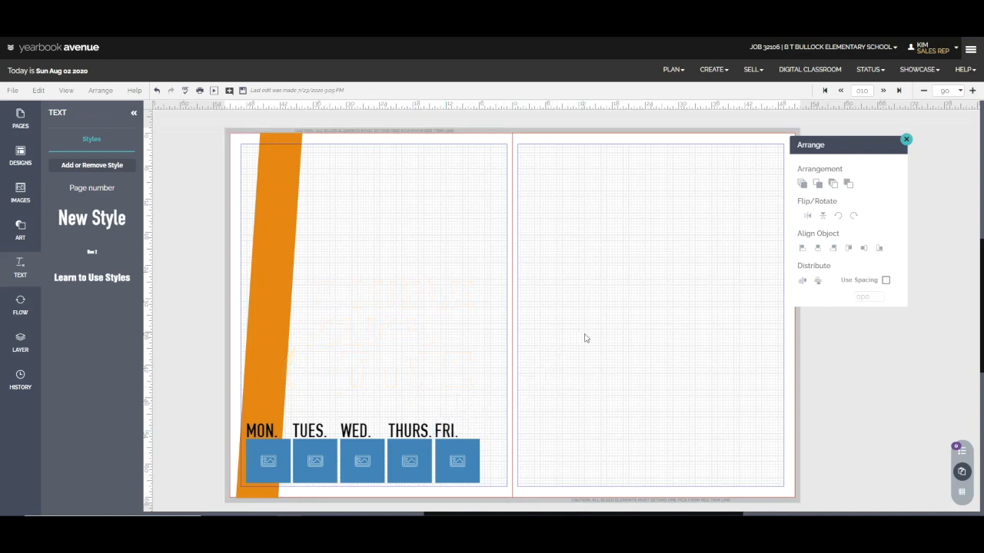
Nudge the weekday labels slightly to the right over their image frames and save the spread
{"action": "left_click", "coordinate": [444, 432]}
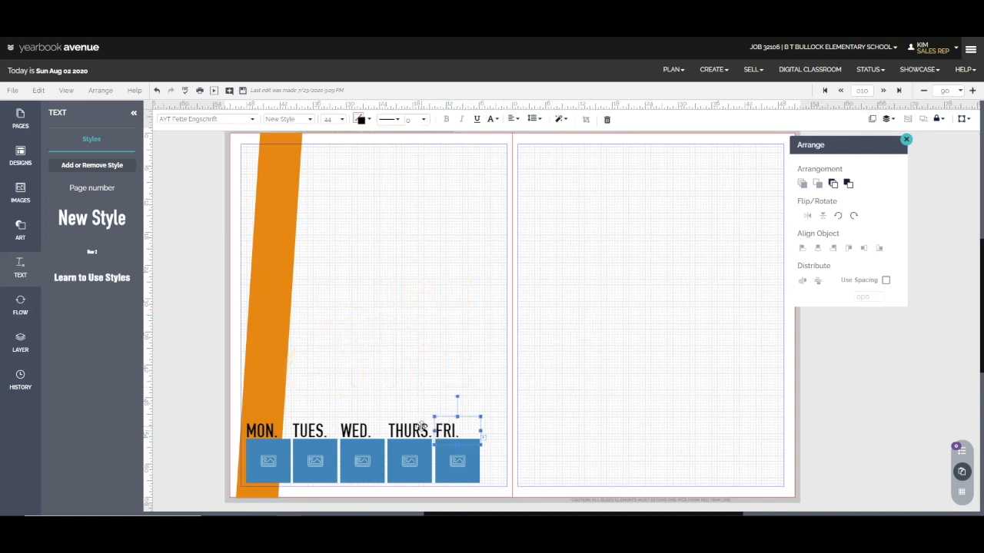
{"action": "left_click", "coordinate": [415, 429]}
{"action": "left_click", "coordinate": [348, 434]}
{"action": "left_click", "coordinate": [298, 431]}
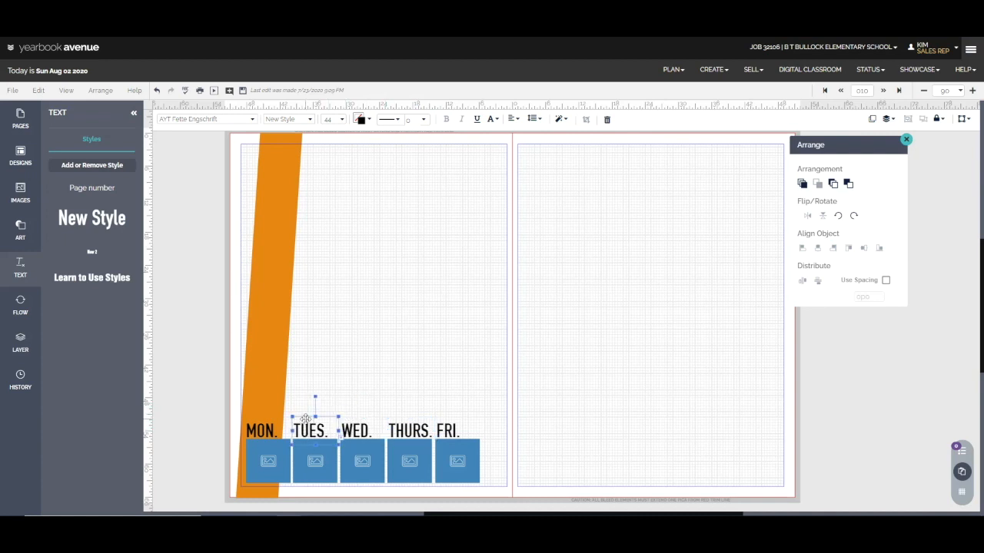
{"action": "left_click", "coordinate": [265, 428]}
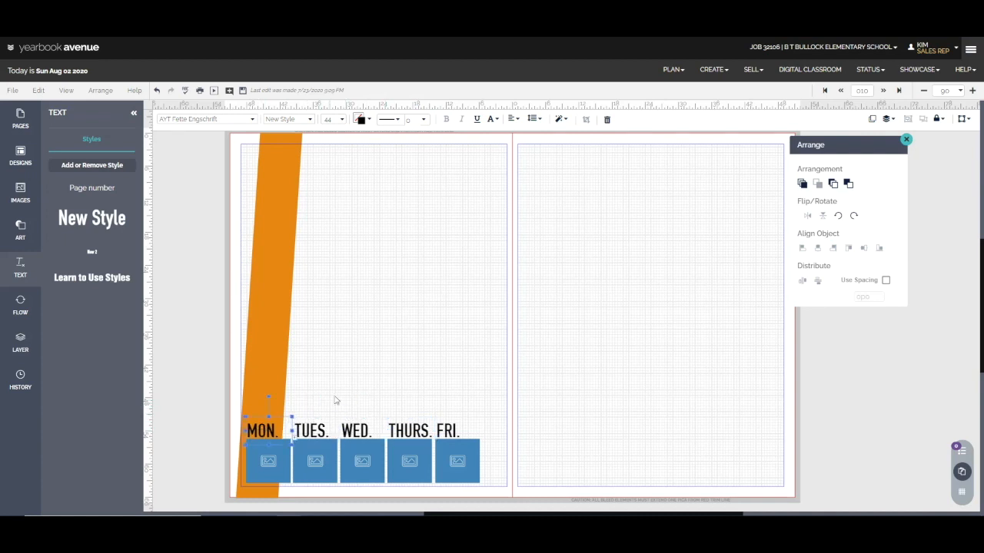
{"action": "left_click", "coordinate": [387, 334]}
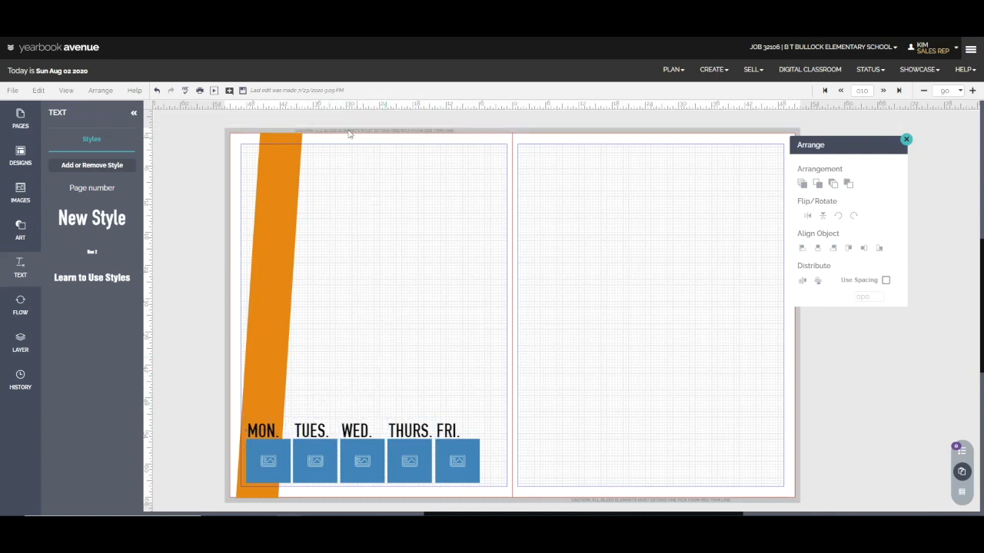
{"action": "left_click", "coordinate": [244, 92]}
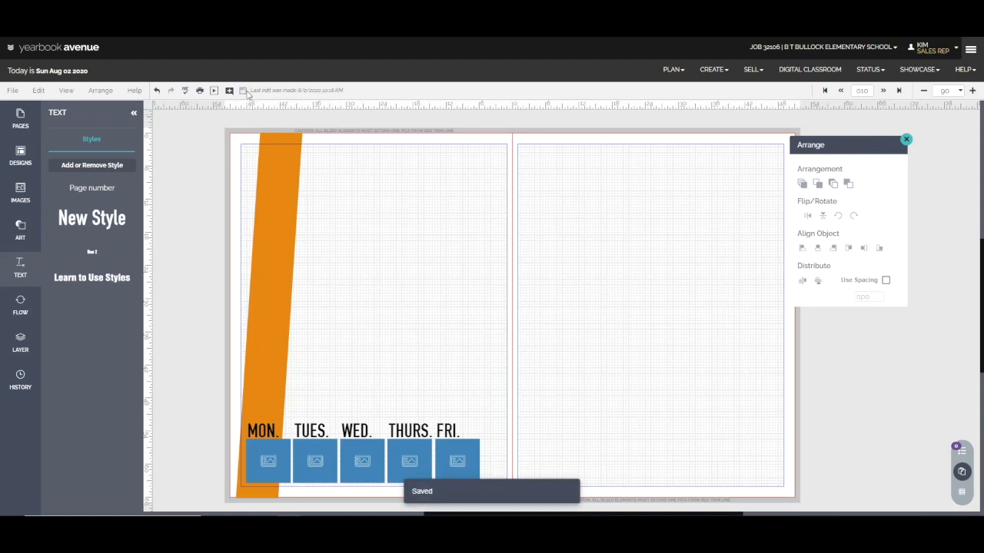
Add a square image frame, enlarge it into a tall rectangle at the left page's top margin, and send it behind the orange stripe
{"action": "left_click", "coordinate": [22, 241]}
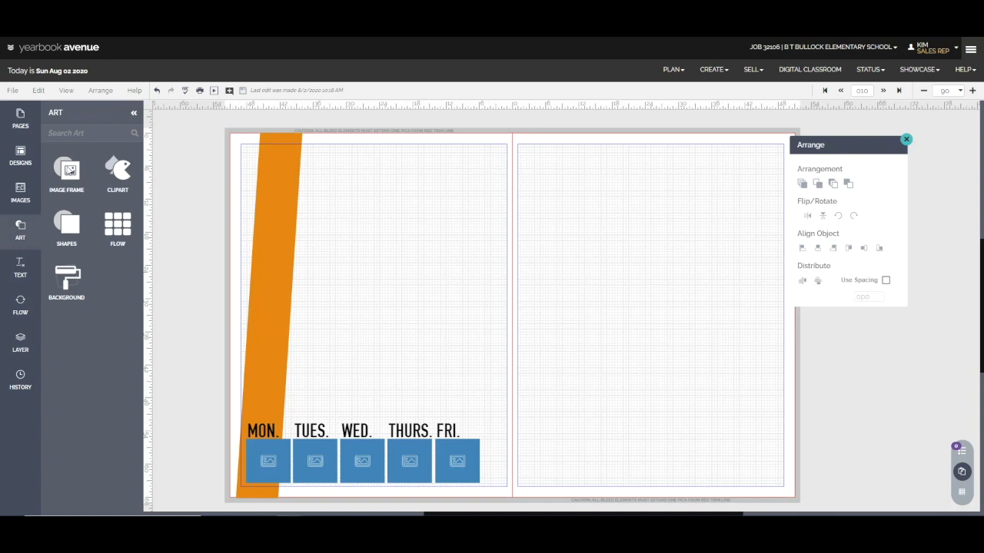
{"action": "left_click", "coordinate": [70, 170]}
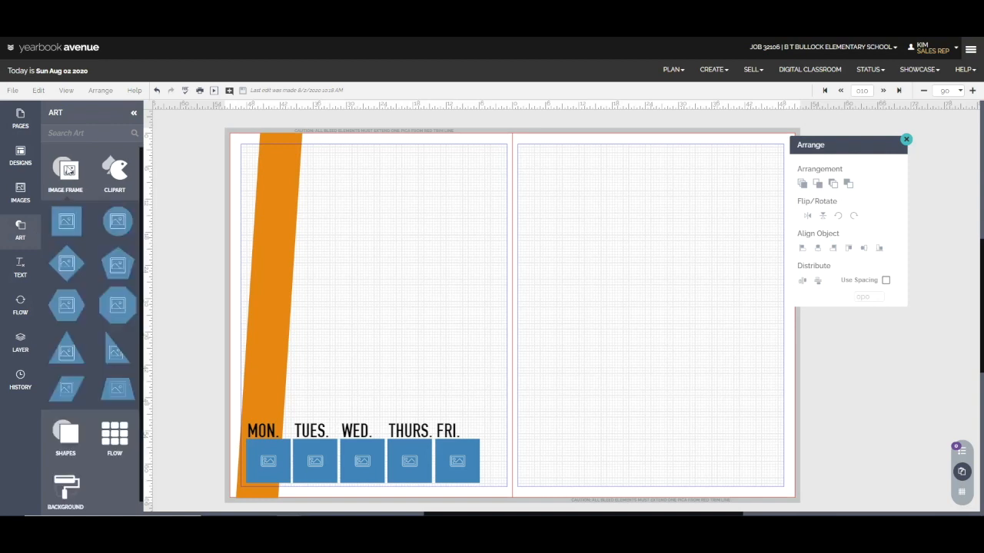
{"action": "left_click", "coordinate": [66, 222]}
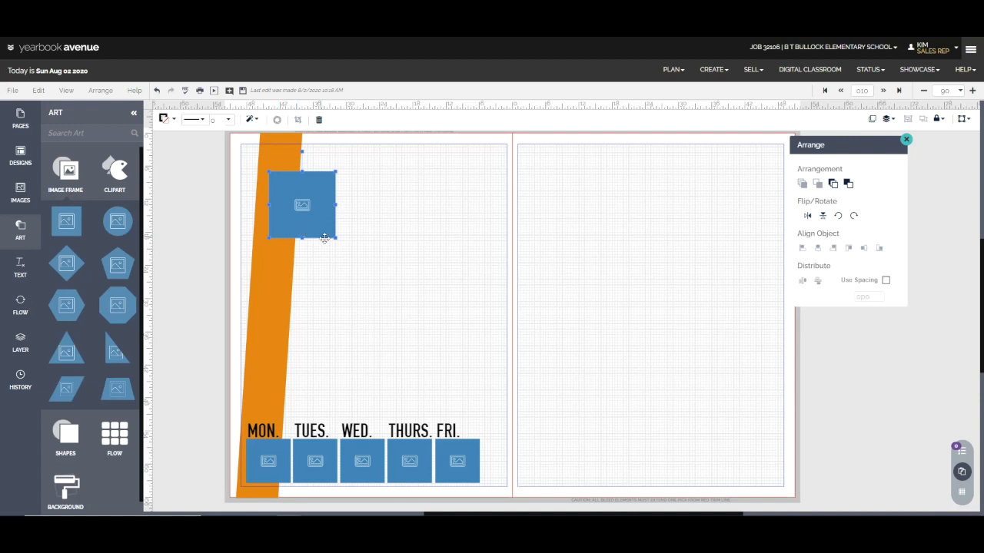
{"action": "left_click_drag", "start_coordinate": [336, 237], "coordinate": [413, 376]}
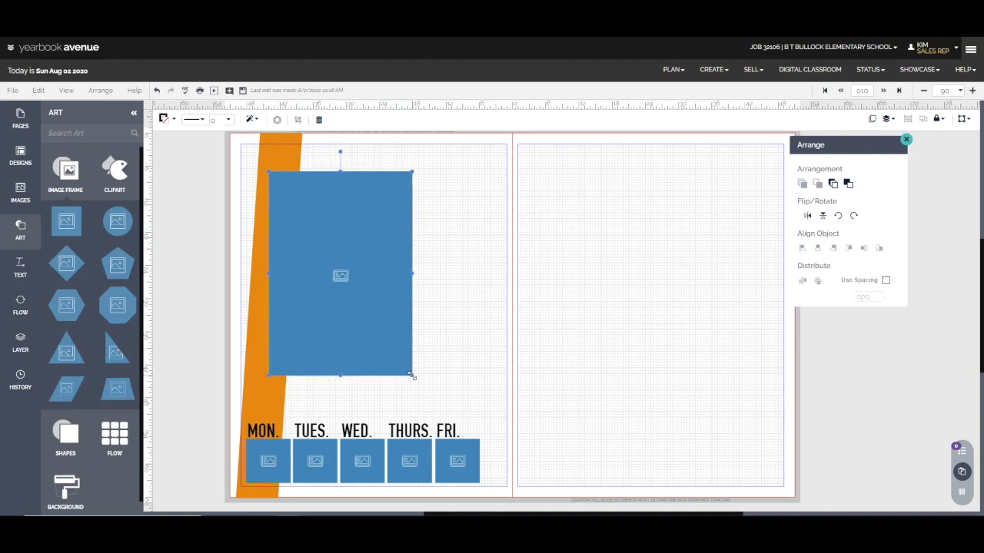
{"action": "left_click_drag", "start_coordinate": [386, 321], "coordinate": [397, 292]}
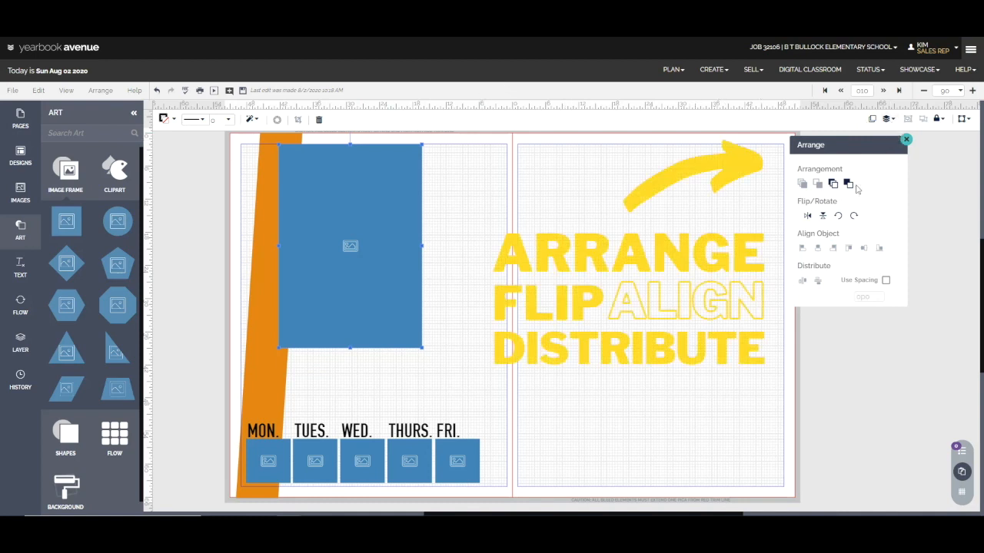
{"action": "left_click", "coordinate": [839, 189]}
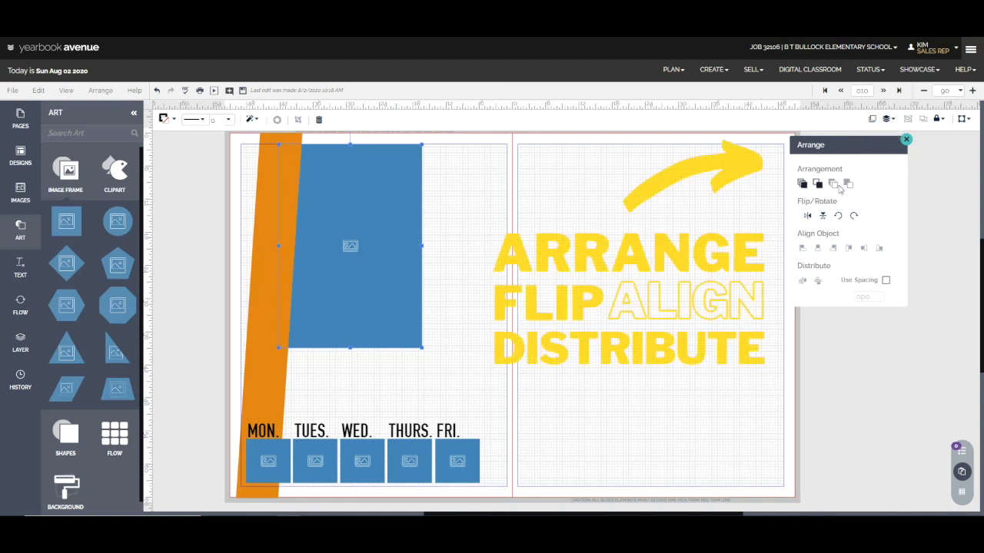
{"action": "left_click", "coordinate": [452, 254]}
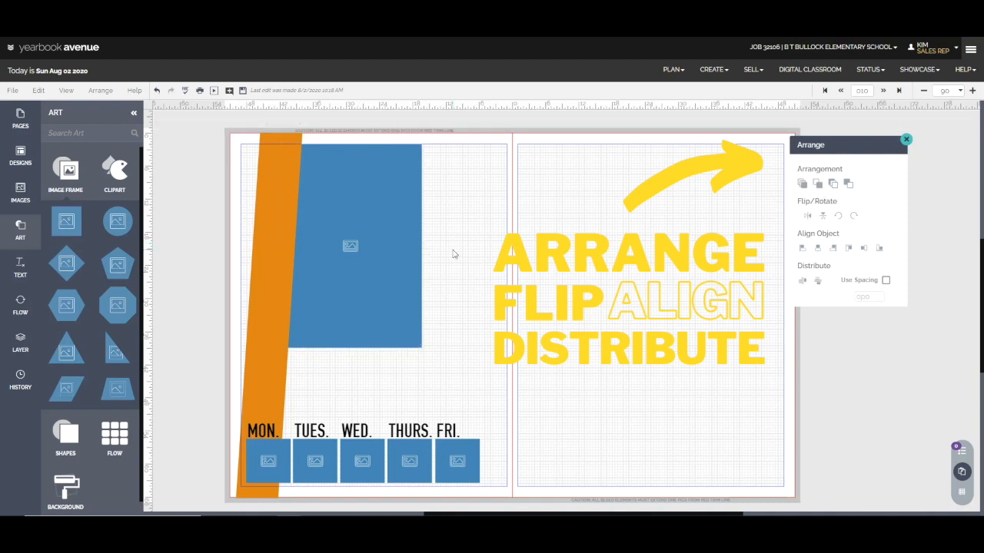
Add another square image frame beside the large frame and enlarge it to reach the left page's inner margin
{"action": "left_click", "coordinate": [77, 228]}
{"action": "left_click_drag", "start_coordinate": [292, 238], "coordinate": [440, 221]}
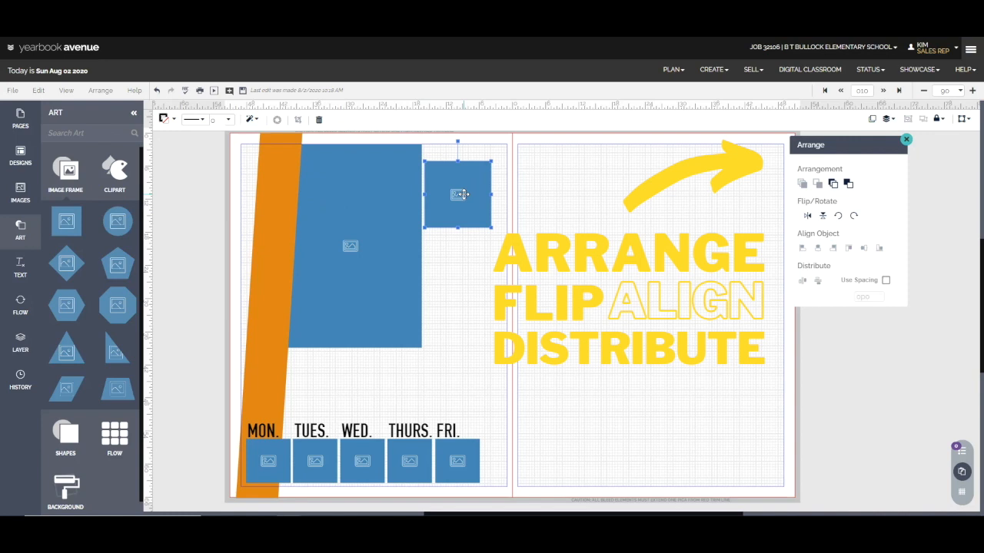
{"action": "left_click_drag", "start_coordinate": [490, 227], "coordinate": [506, 233]}
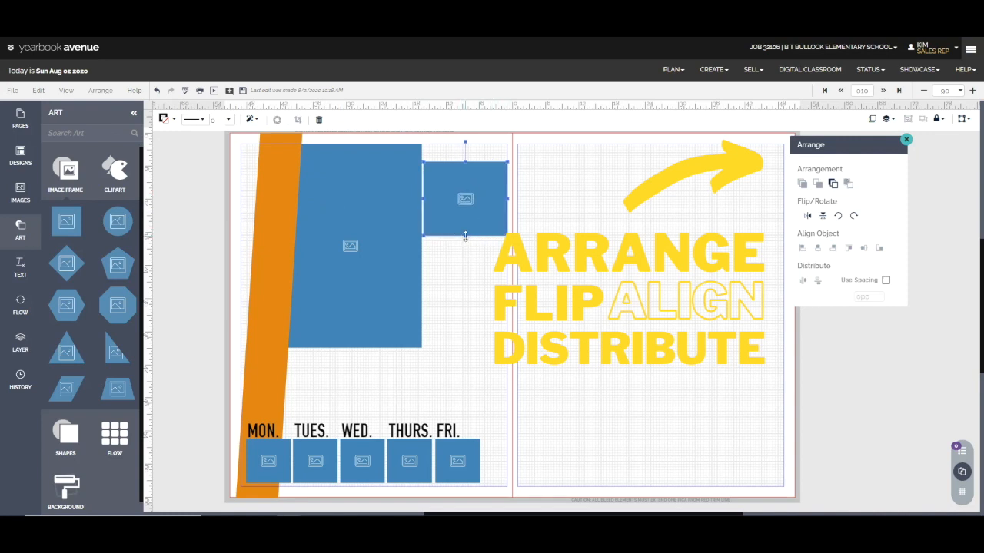
Place a copy of the small frame directly below it and align both frames' right edges
{"action": "left_click_drag", "start_coordinate": [467, 220], "coordinate": [458, 290]}
{"action": "left_click", "coordinate": [478, 224], "text": "shift"}
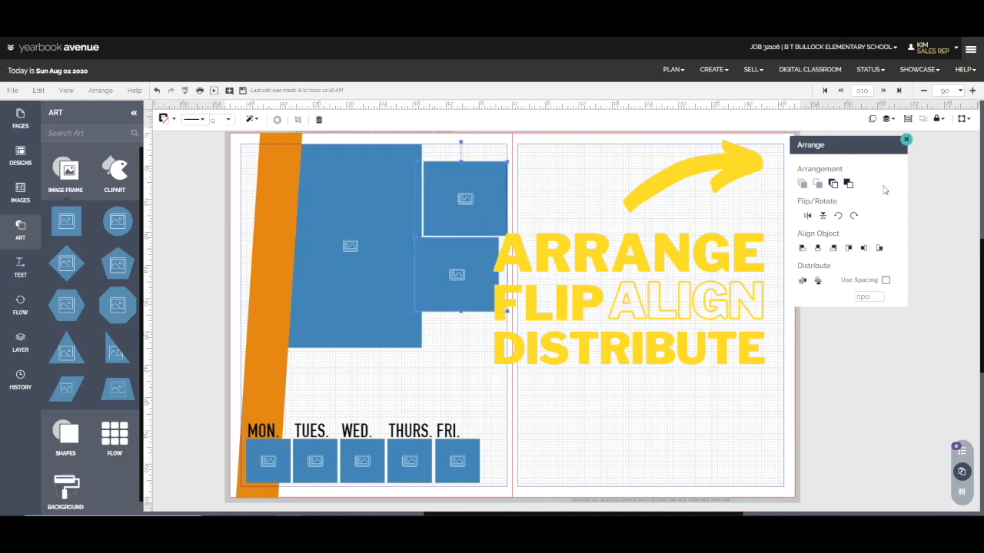
{"action": "left_click", "coordinate": [834, 248]}
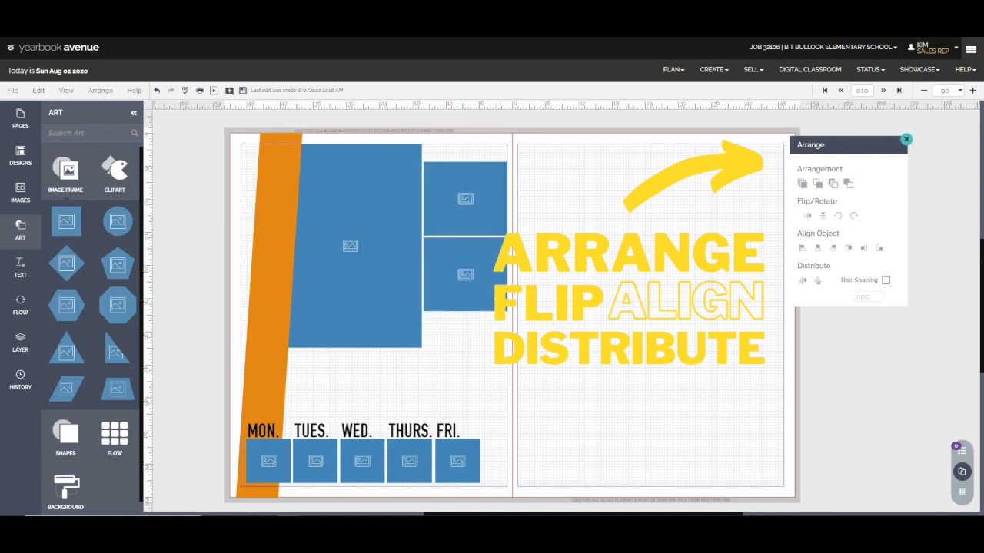
{"action": "left_click", "coordinate": [906, 142]}
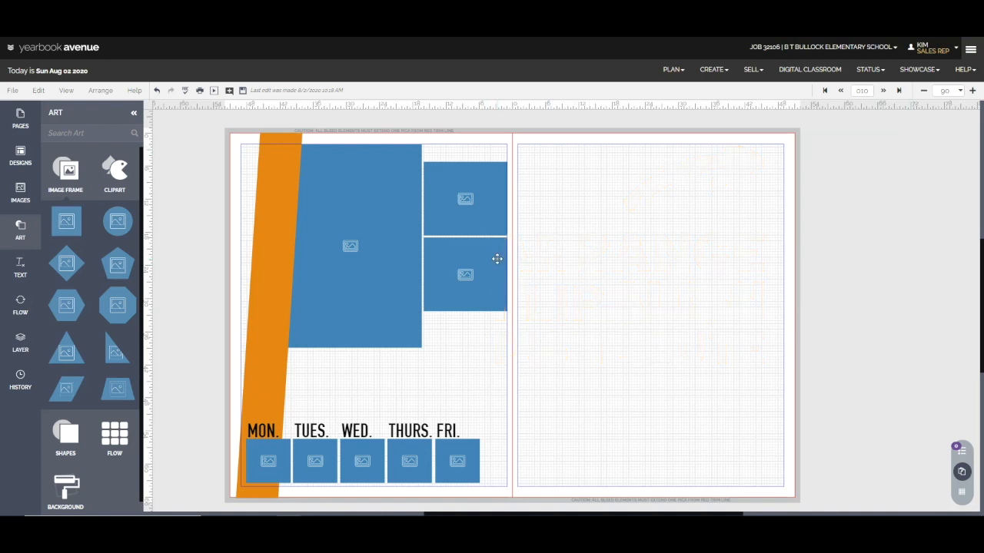
Shrink the upper of the two stacked frames from its outer top corner, and nudge both frames upward together
{"action": "left_click", "coordinate": [504, 198]}
{"action": "left_click_drag", "start_coordinate": [507, 162], "coordinate": [489, 175]}
{"action": "left_click", "coordinate": [482, 275]}
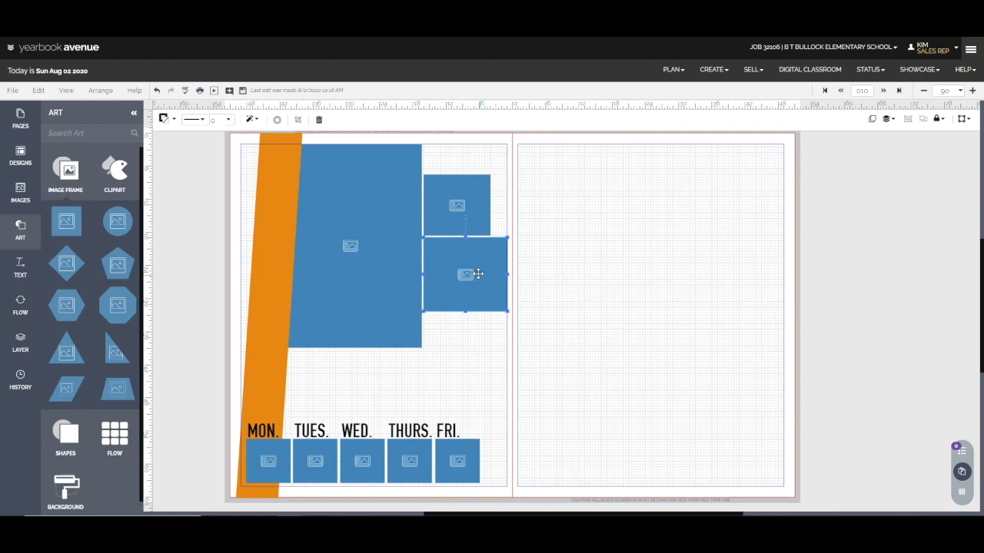
{"action": "left_click", "coordinate": [467, 201], "text": "shift"}
{"action": "key", "text": "Up"}
{"action": "key", "text": "Up"}
{"action": "key", "text": "Up"}
{"action": "key", "text": "Up"}
{"action": "key", "text": "Up"}
{"action": "key", "text": "Up"}
{"action": "key", "text": "Up"}
{"action": "key", "text": "Up"}
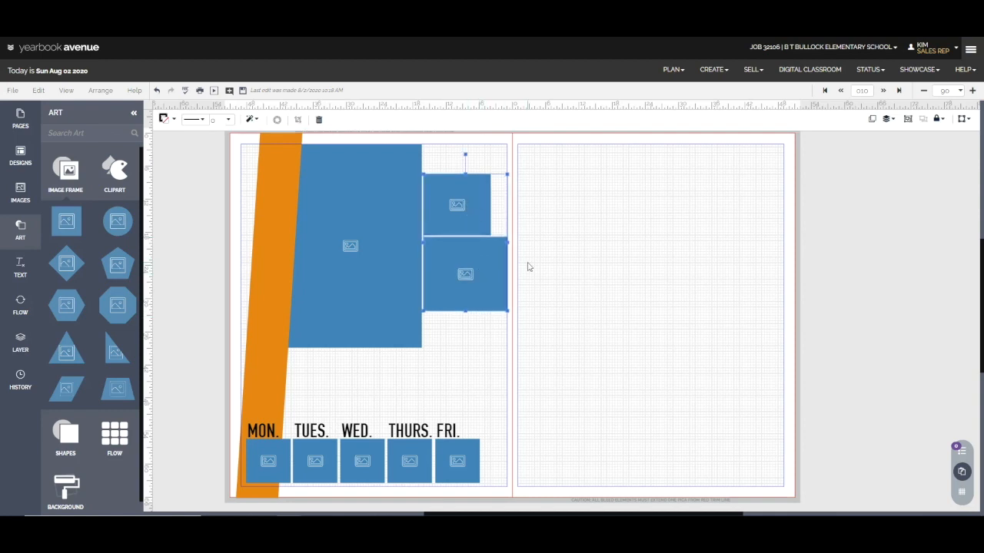
{"action": "key", "text": "Up"}
{"action": "key", "text": "Up"}
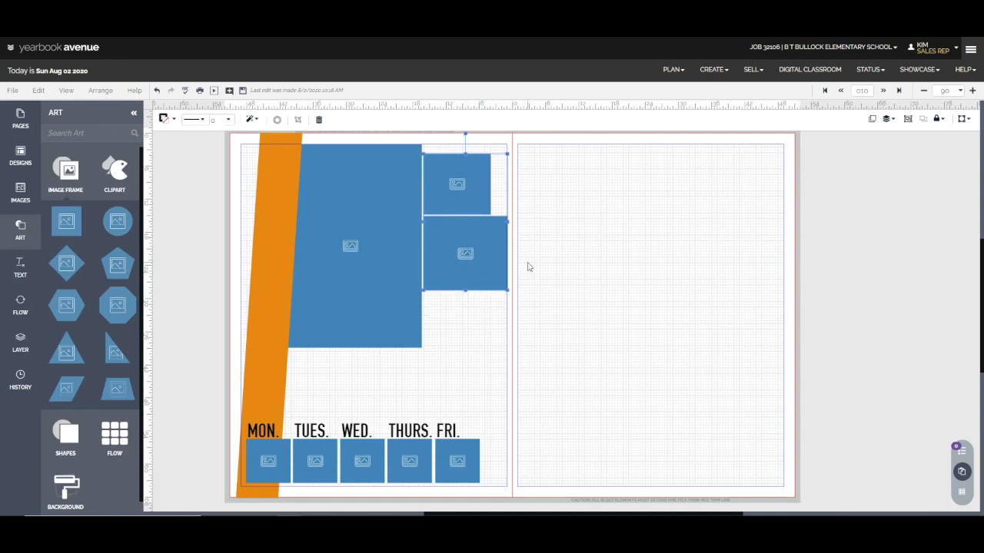
{"action": "left_click", "coordinate": [534, 285]}
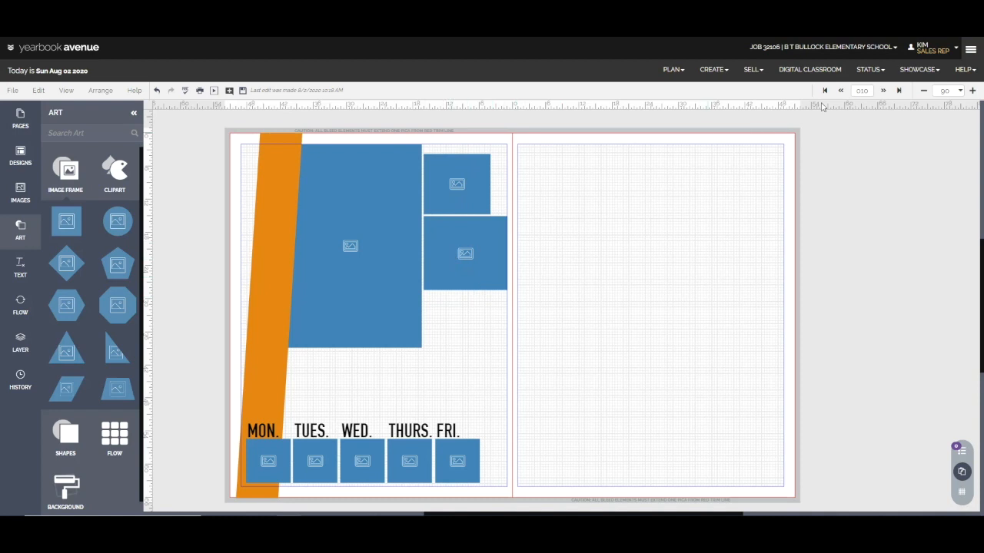
Duplicate the top stacked frame and place the copy just below the middle frame
{"action": "left_click", "coordinate": [434, 191]}
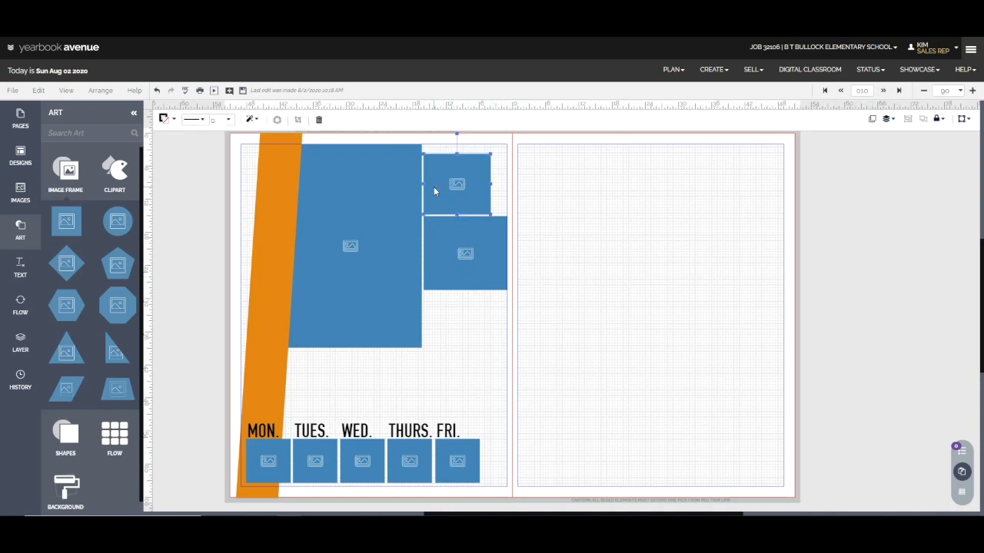
{"action": "left_click", "coordinate": [874, 120]}
{"action": "left_click_drag", "start_coordinate": [464, 194], "coordinate": [468, 323]}
{"action": "key", "text": "Down"}
{"action": "key", "text": "Down"}
{"action": "key", "text": "Up"}
Align the left edges of the three stacked frames beside the large image frame
{"action": "left_click_drag", "start_coordinate": [478, 372], "coordinate": [465, 195]}
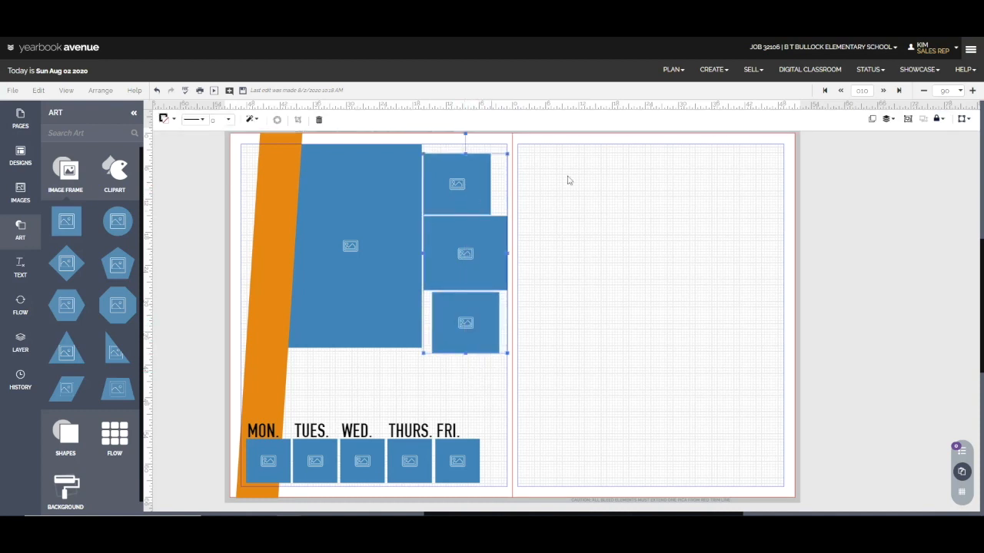
{"action": "left_click", "coordinate": [885, 120]}
{"action": "left_click", "coordinate": [803, 246]}
Shorten the lowest stacked frame so its bottom edge lines up with the large frame's bottom edge
{"action": "left_click", "coordinate": [448, 343]}
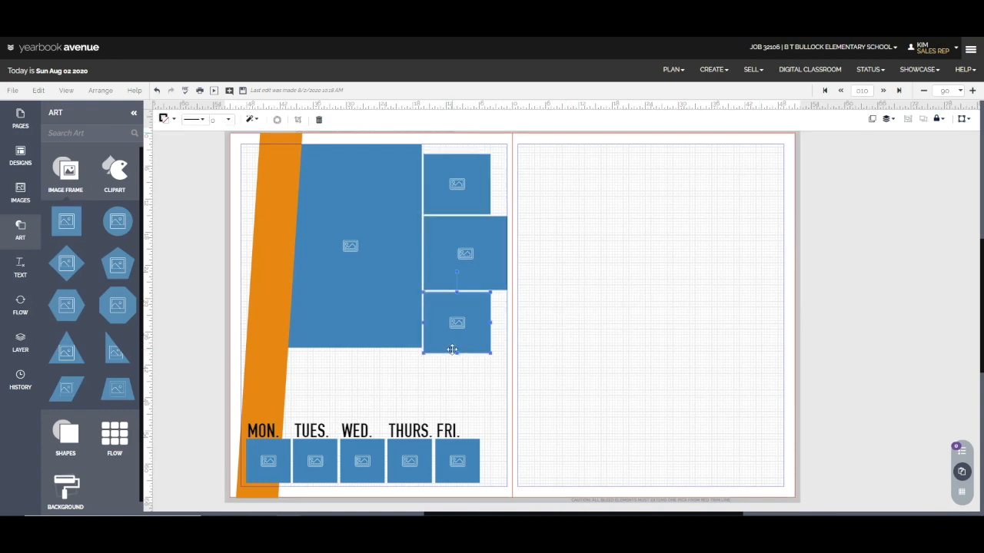
{"action": "left_click_drag", "start_coordinate": [457, 353], "coordinate": [458, 349]}
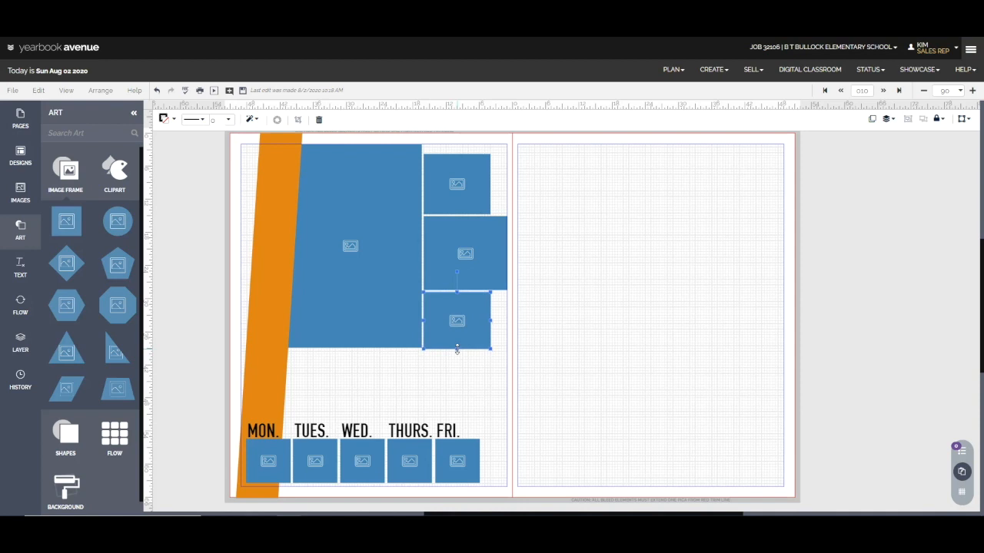
{"action": "left_click", "coordinate": [455, 362]}
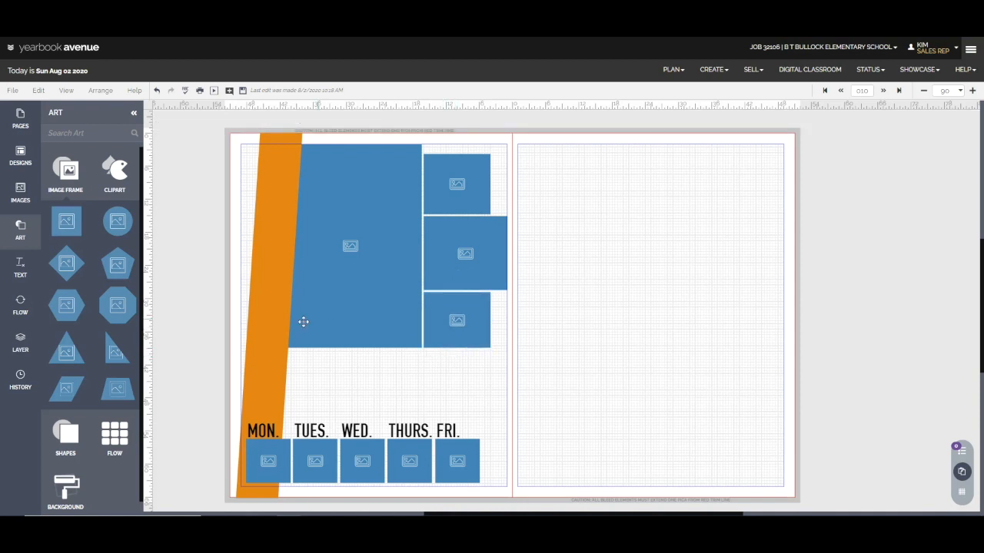
Add a New Style text box to the left page
{"action": "left_click", "coordinate": [21, 234]}
{"action": "left_click", "coordinate": [18, 271]}
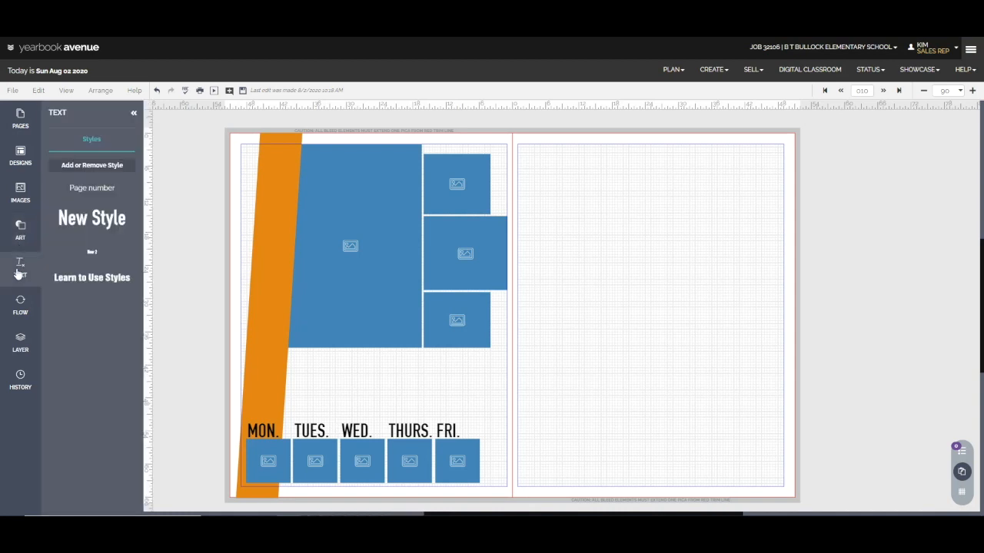
{"action": "left_click", "coordinate": [74, 218]}
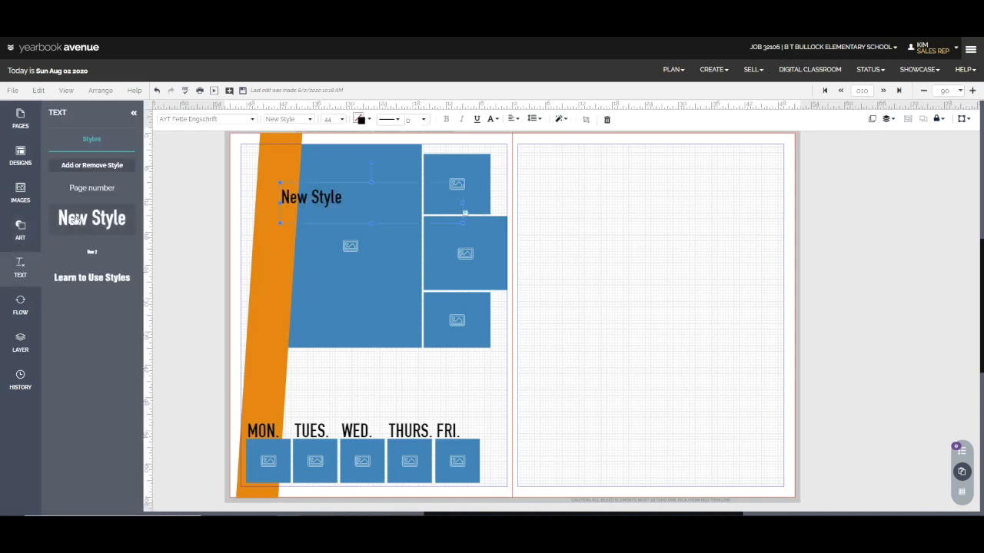
Replace the new text box's wording with "HEADLINE HERE", keeping the large image frame in its original place
{"action": "double_click", "coordinate": [316, 202]}
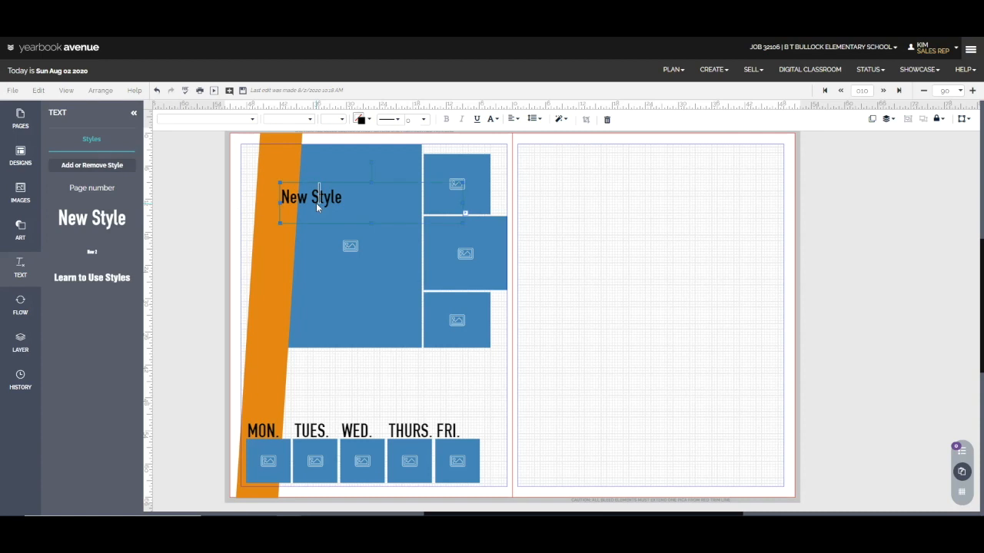
{"action": "type", "text": "HEADLINE HERE"}
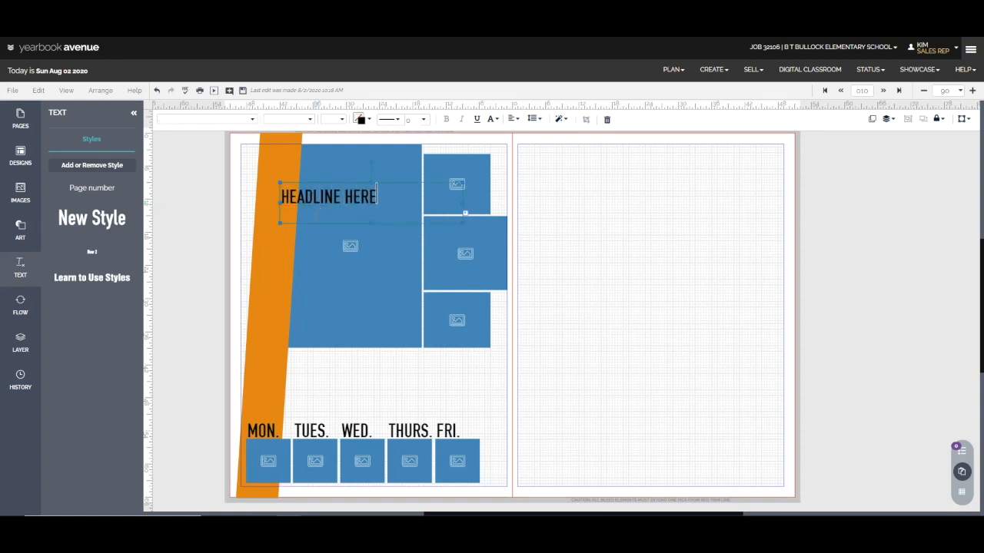
{"action": "left_click_drag", "start_coordinate": [389, 182], "coordinate": [381, 205]}
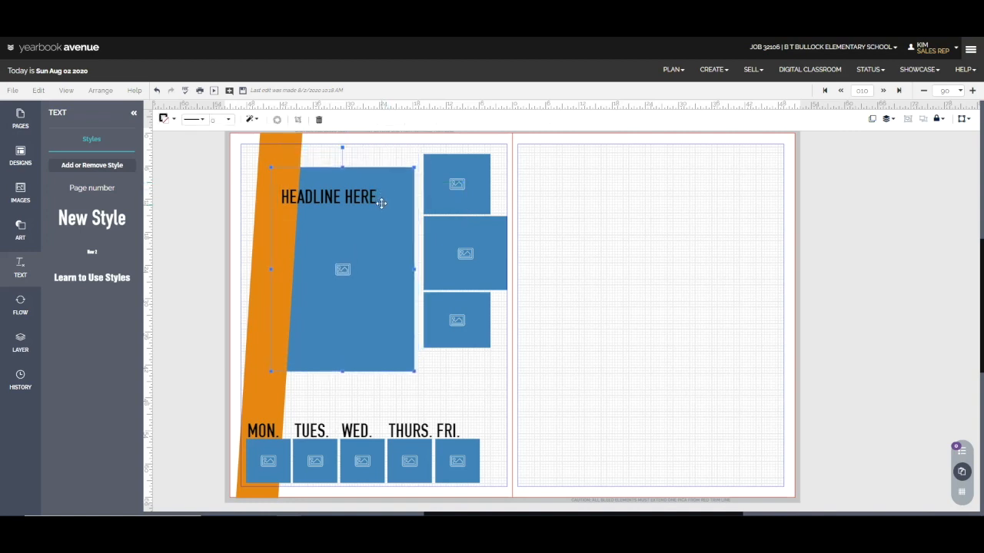
{"action": "left_click", "coordinate": [157, 91]}
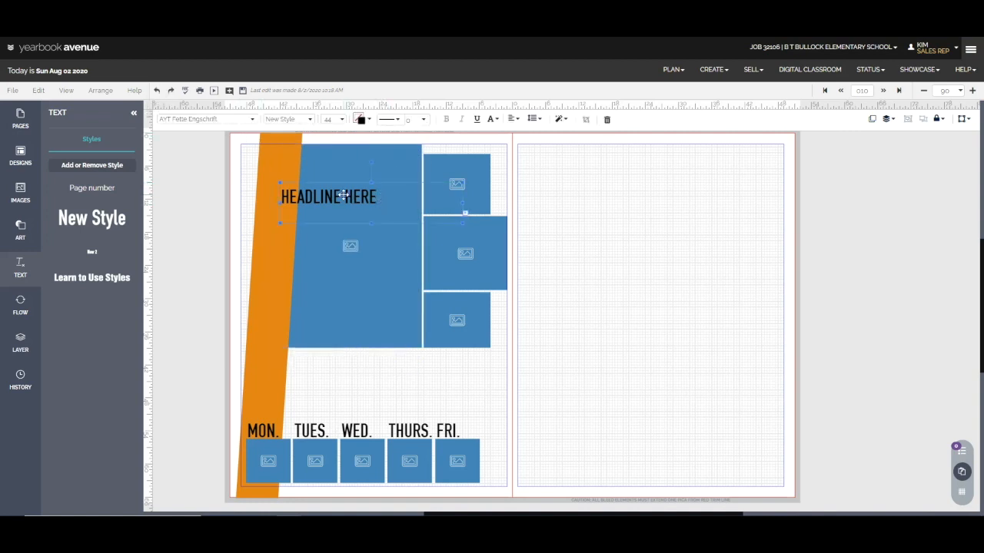
Rotate the headline nearly vertical so it reads upward, and move it onto the slanted orange stripe
{"action": "left_click_drag", "start_coordinate": [334, 198], "coordinate": [322, 240]}
{"action": "left_click_drag", "start_coordinate": [359, 203], "coordinate": [280, 273]}
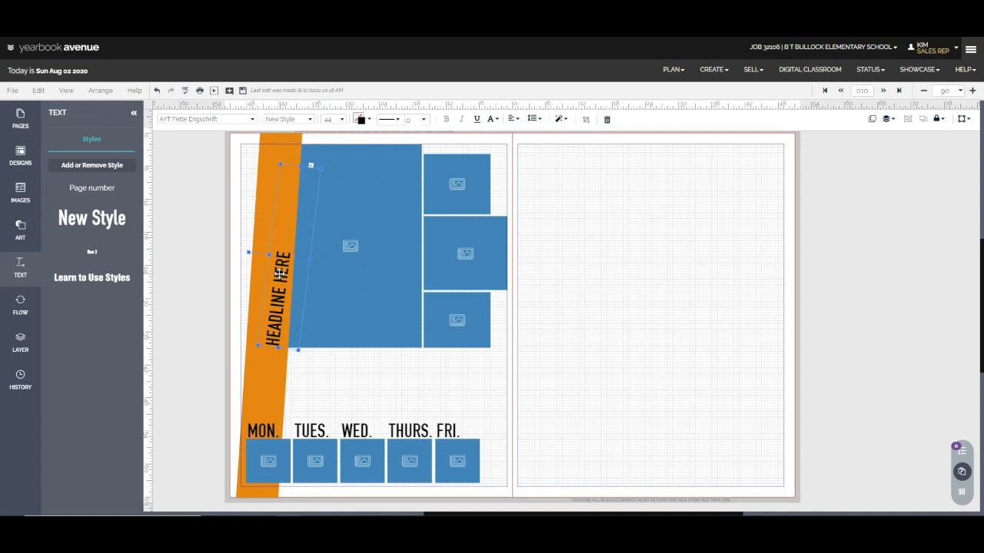
{"action": "left_click", "coordinate": [250, 256]}
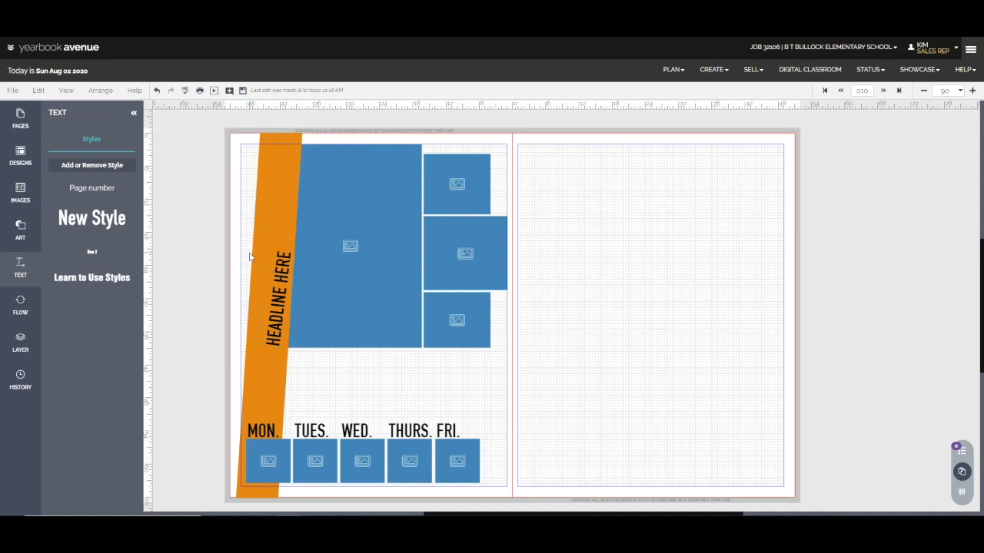
Fine-tune the headline's rotation to match the orange stripe's slant and reposition it inside the stripe
{"action": "left_click", "coordinate": [274, 266]}
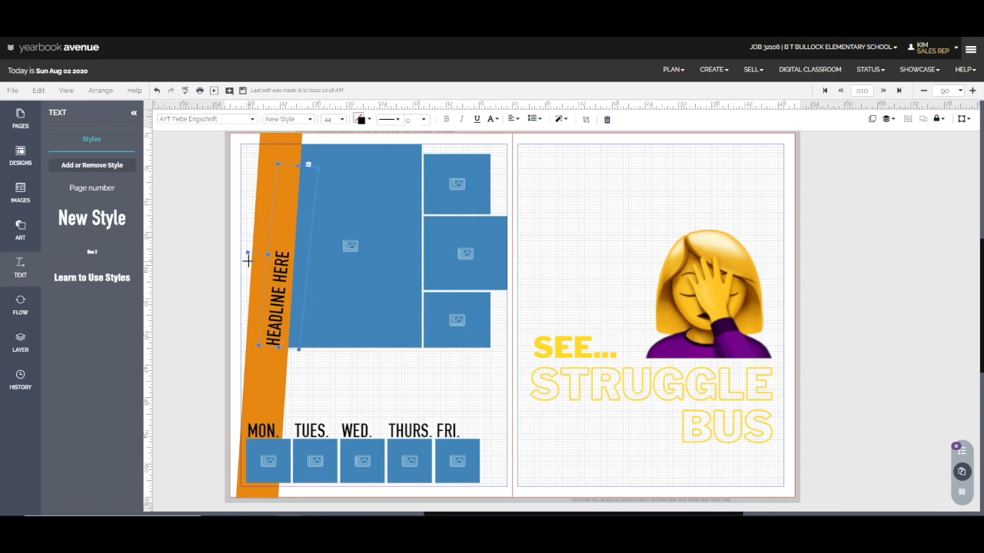
{"action": "right_click", "coordinate": [249, 265]}
{"action": "left_click", "coordinate": [273, 269]}
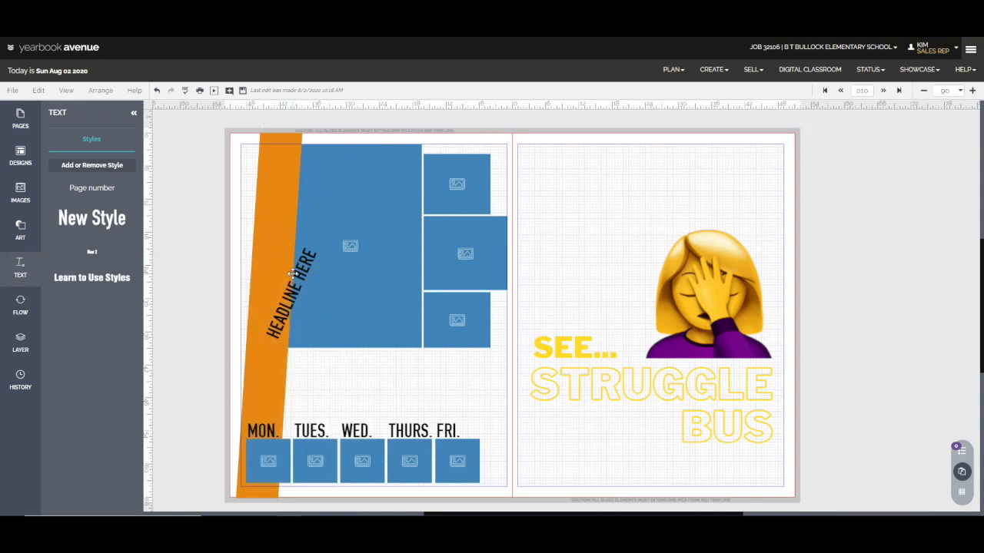
{"action": "left_click_drag", "start_coordinate": [275, 240], "coordinate": [252, 253]}
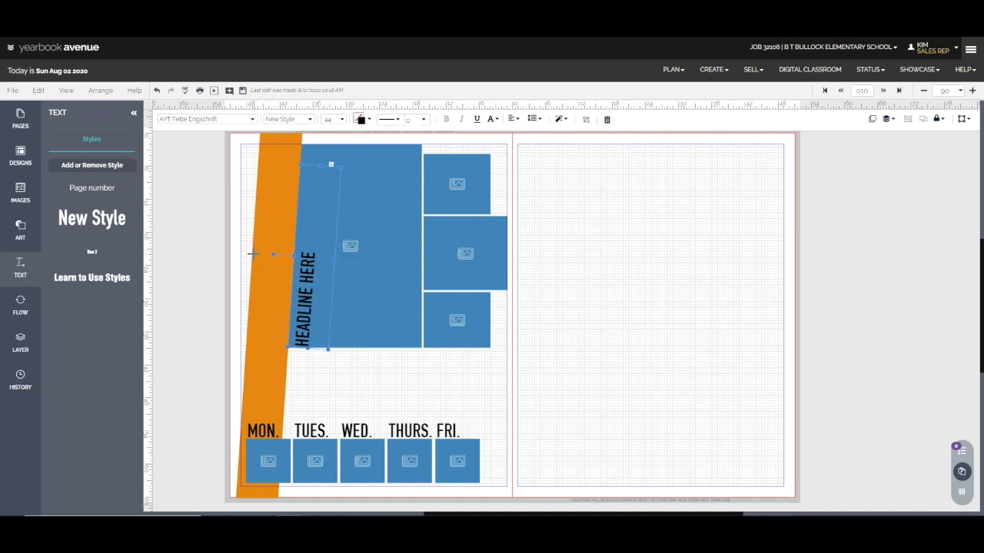
{"action": "left_click_drag", "start_coordinate": [309, 288], "coordinate": [285, 288]}
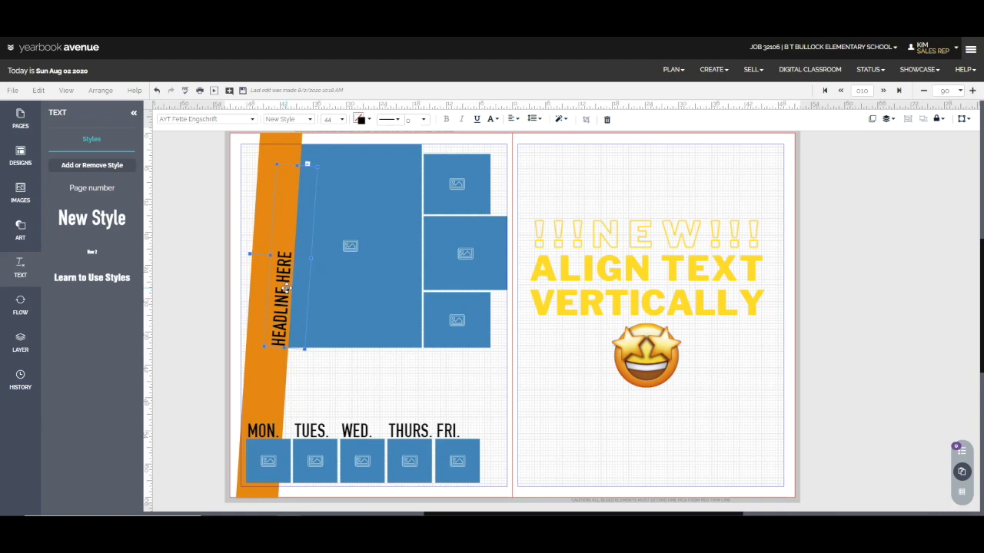
Right-align the headline text within its box and set its vertical alignment to bottom
{"action": "left_click", "coordinate": [887, 120]}
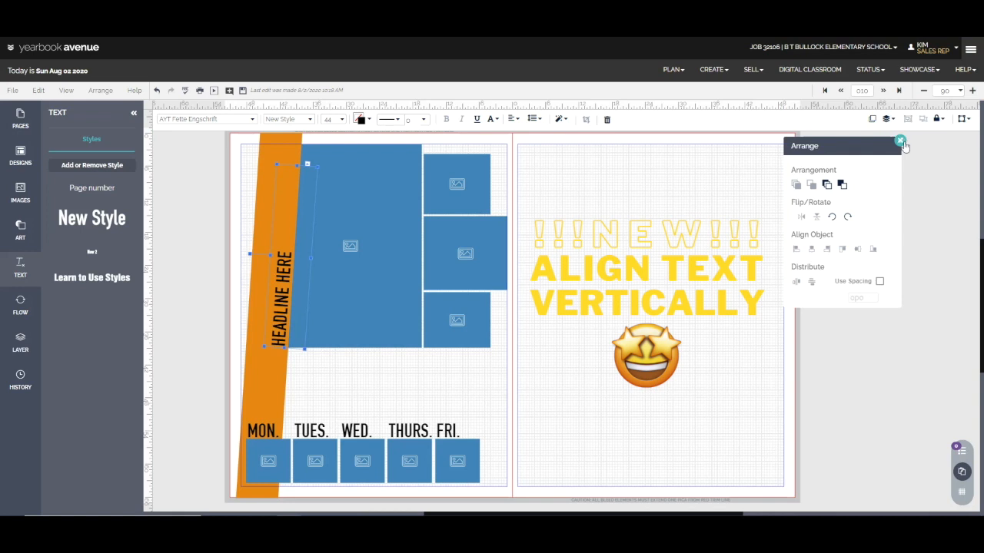
{"action": "left_click", "coordinate": [513, 119]}
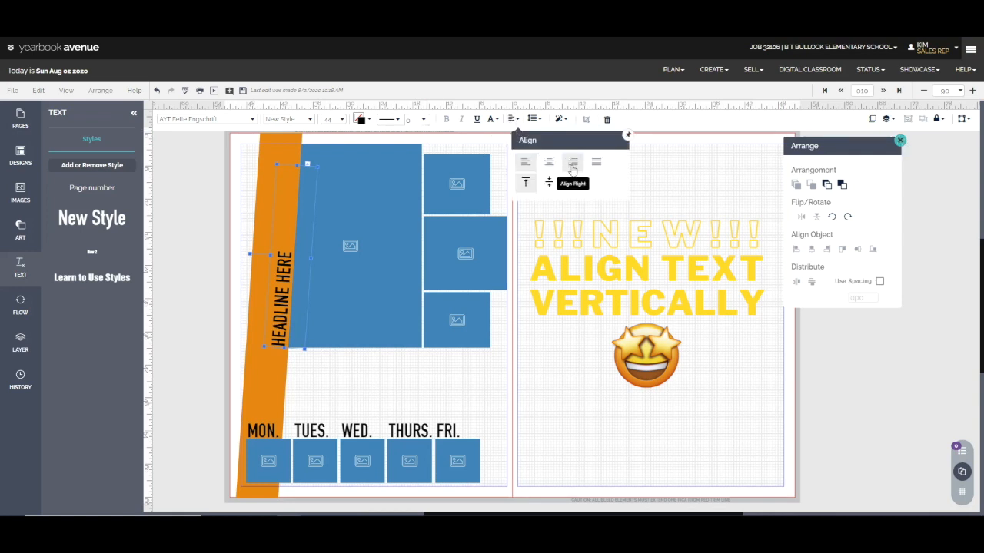
{"action": "left_click", "coordinate": [572, 162]}
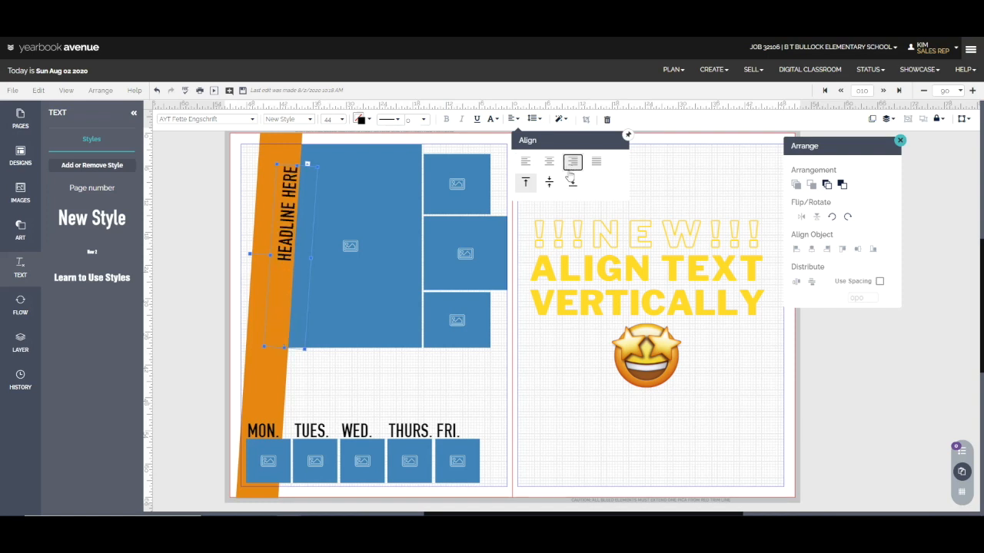
{"action": "left_click", "coordinate": [549, 183]}
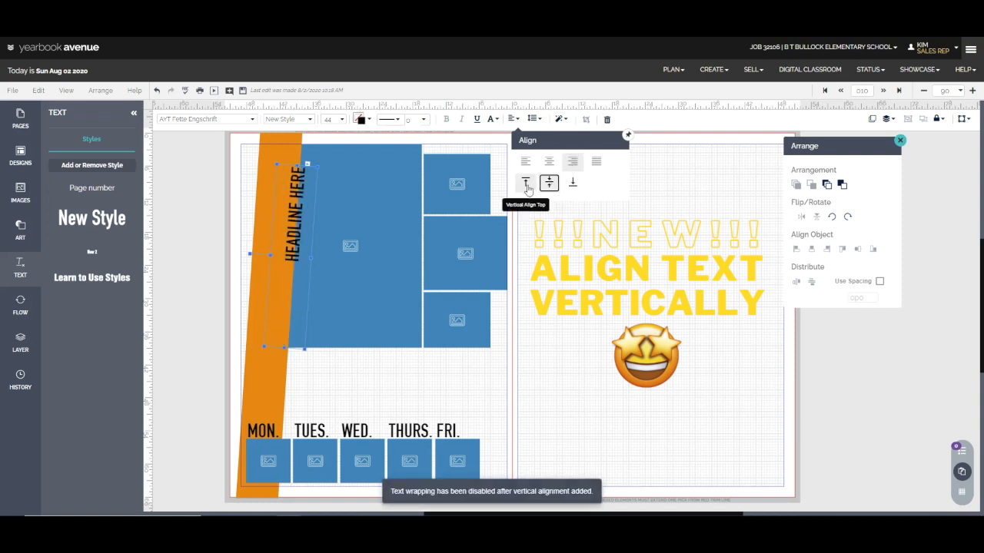
{"action": "left_click", "coordinate": [525, 184]}
{"action": "left_click", "coordinate": [573, 182]}
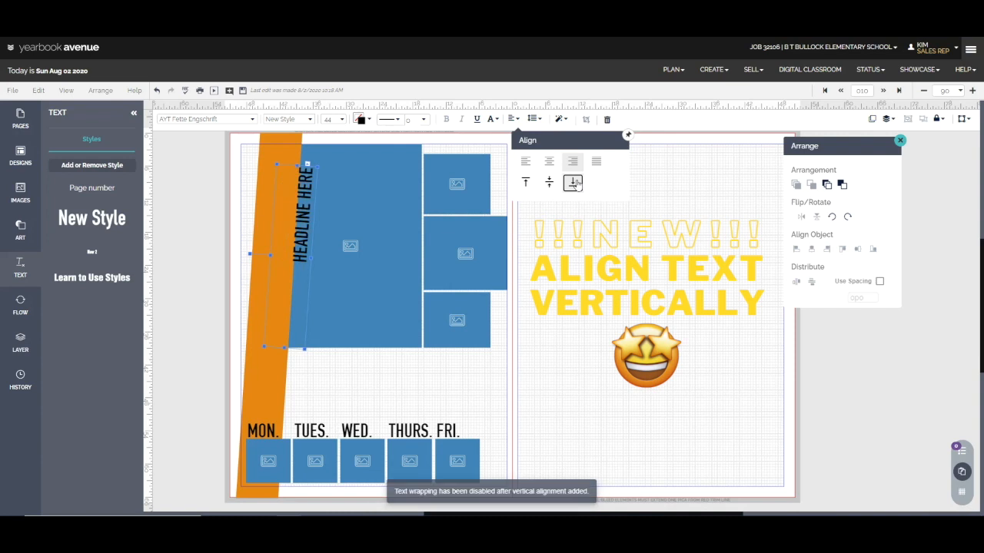
Shrink the headline box across its depth so the text sits inside the orange stripe, and save the spread
{"action": "left_click_drag", "start_coordinate": [311, 256], "coordinate": [296, 258]}
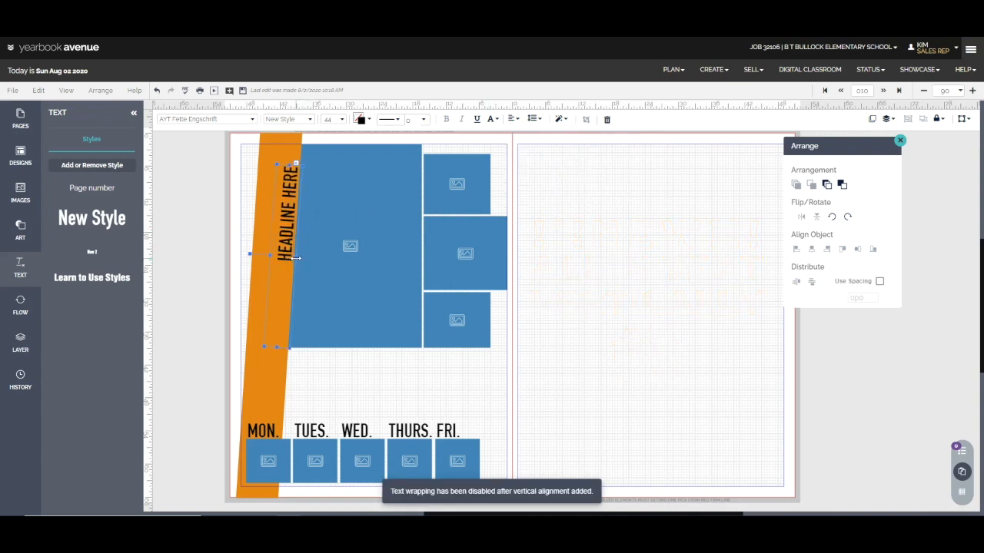
{"action": "left_click", "coordinate": [540, 257]}
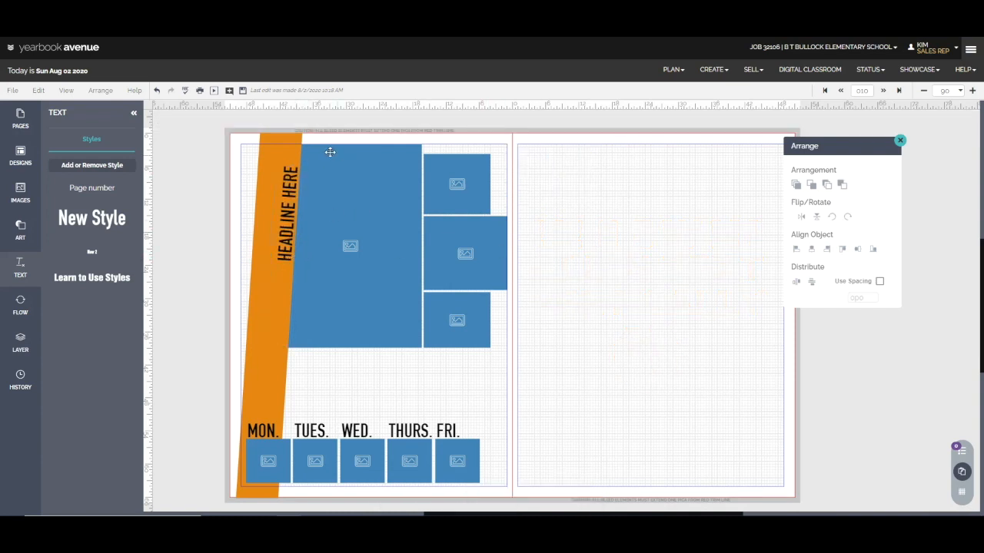
{"action": "left_click", "coordinate": [242, 90]}
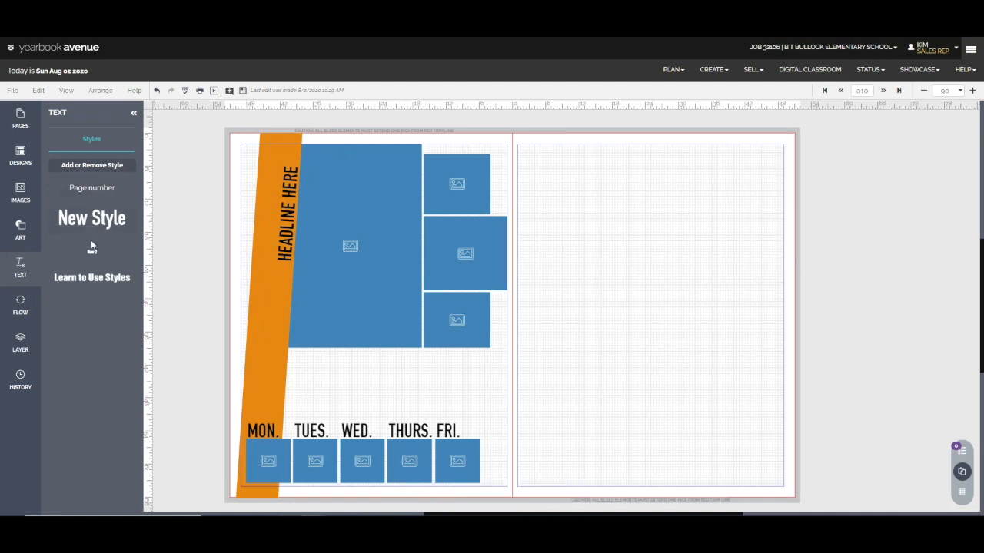
Add a Learn to Use Styles text box below the large frame, formatted as non-bold AYT FoundationSans Cond, size 12
{"action": "left_click_drag", "start_coordinate": [95, 278], "coordinate": [398, 367]}
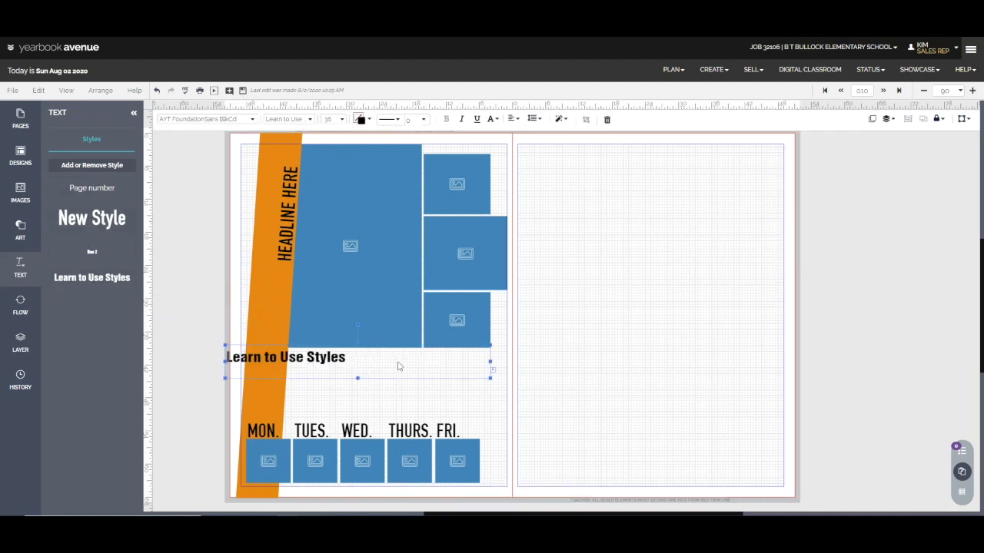
{"action": "left_click", "coordinate": [254, 121]}
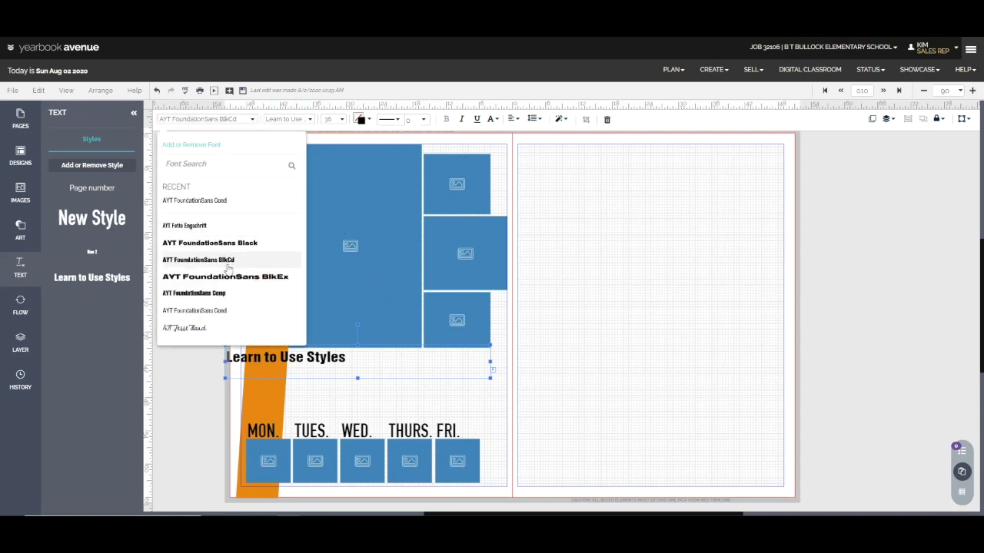
{"action": "left_click", "coordinate": [229, 311]}
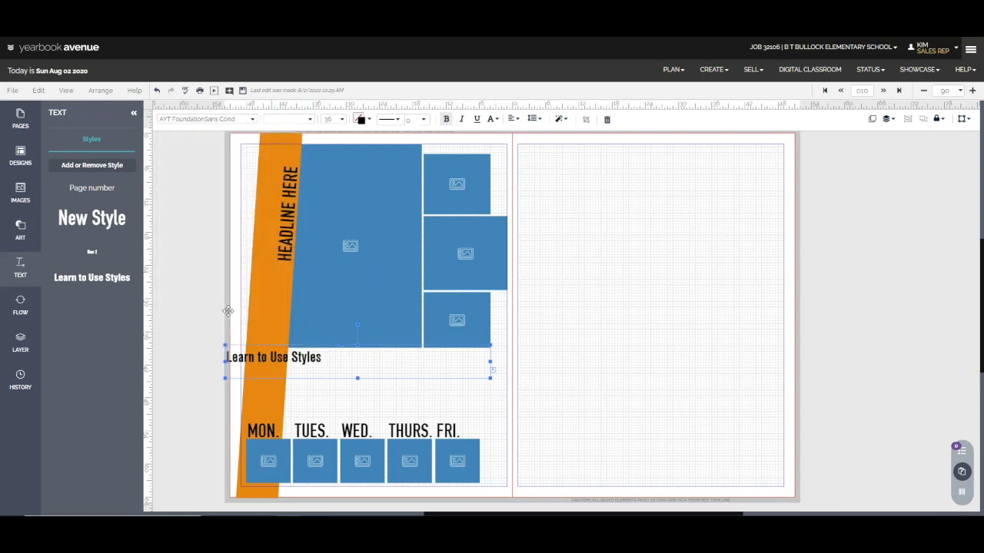
{"action": "left_click", "coordinate": [445, 119]}
{"action": "left_click", "coordinate": [341, 119]}
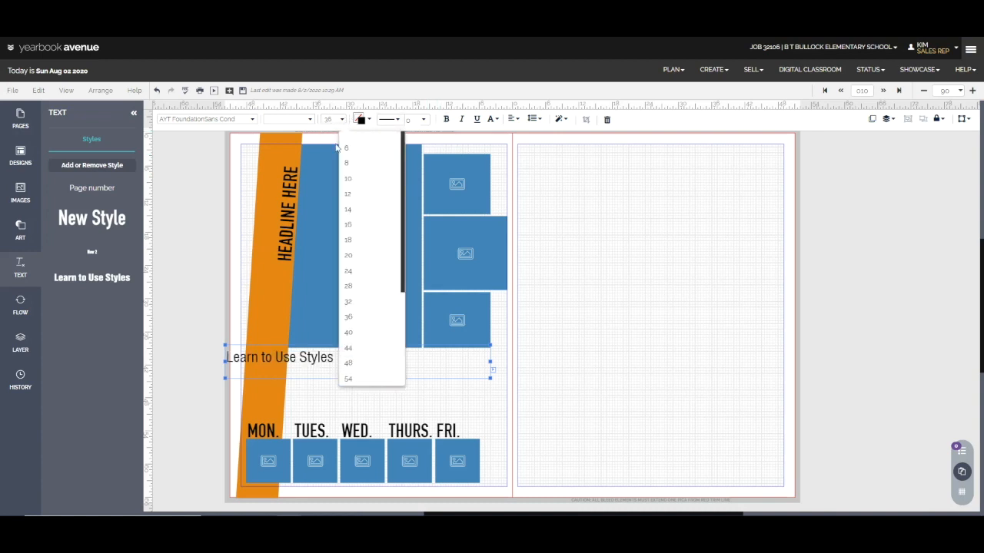
{"action": "left_click", "coordinate": [352, 195]}
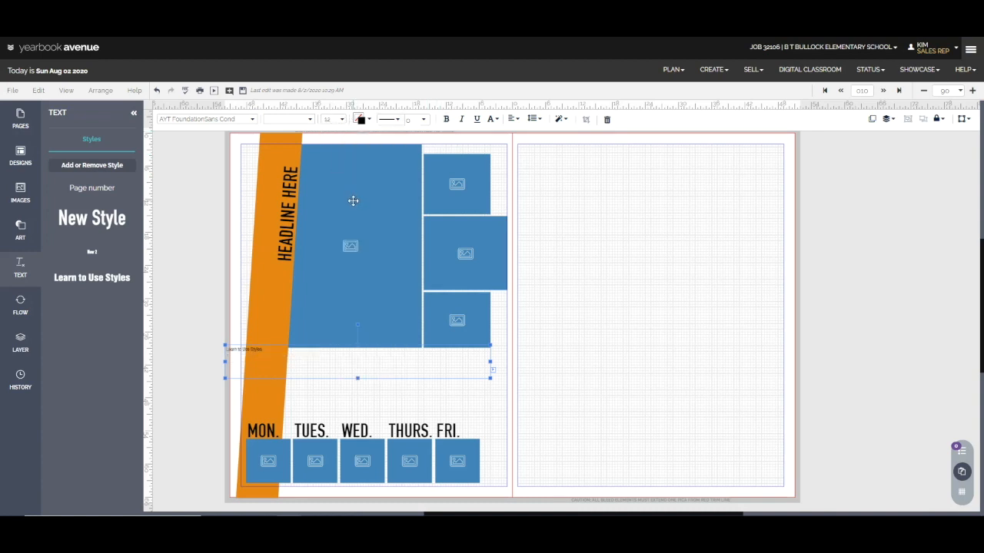
Fit the text box beneath the image frames and replace its text with advice on writing about the package above and including quotes
{"action": "left_click_drag", "start_coordinate": [222, 363], "coordinate": [336, 371]}
{"action": "triple_click", "coordinate": [334, 356]}
{"action": "key", "text": "BackSpace"}
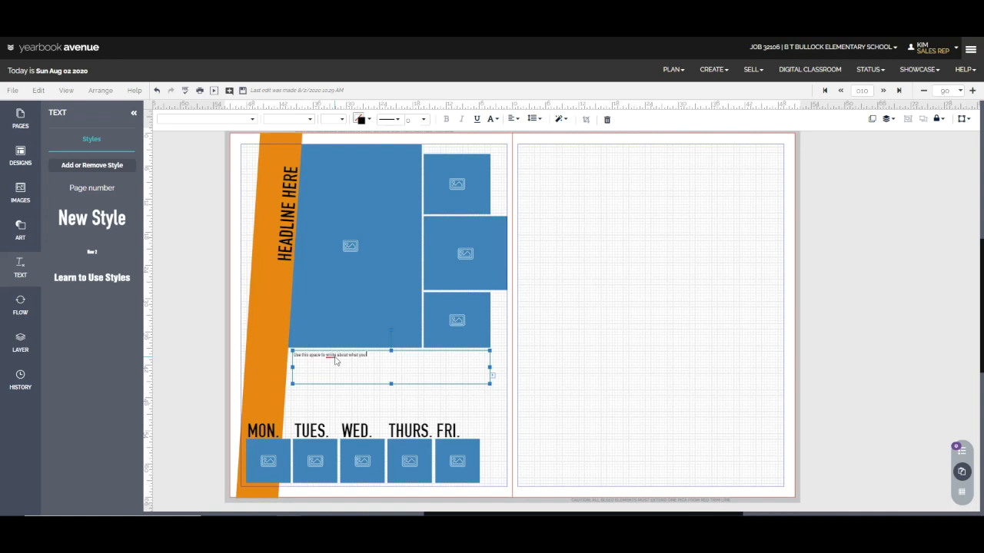
{"action": "type", "text": "in the package above. Remember to include quotes, they are a great way to offer a personal touch in your sp"}
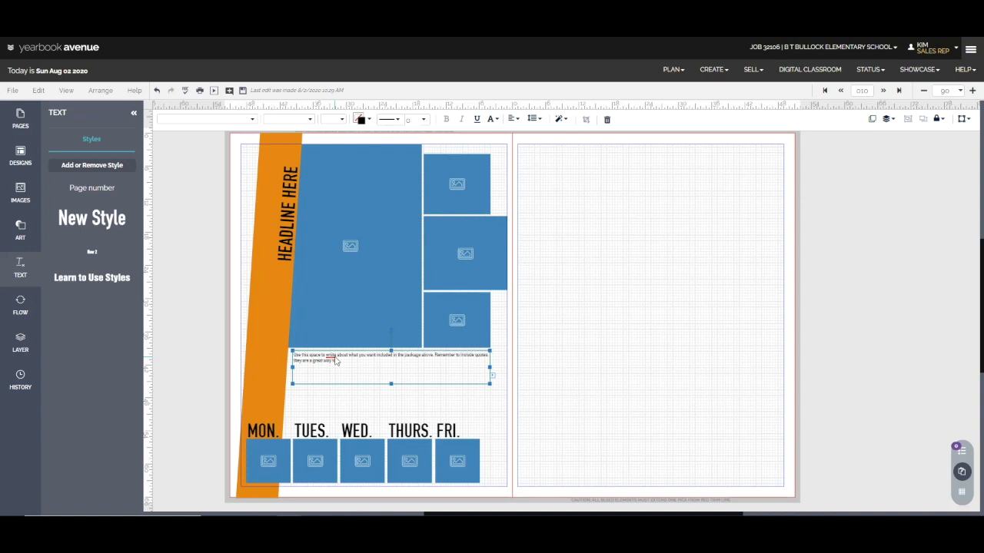
{"action": "type", "text": "ting and it ma"}
{"action": "type", "text": "kes it much more m"}
{"action": "type", "text": "nteresting to read. Wow, I can't spell. So my fau"}
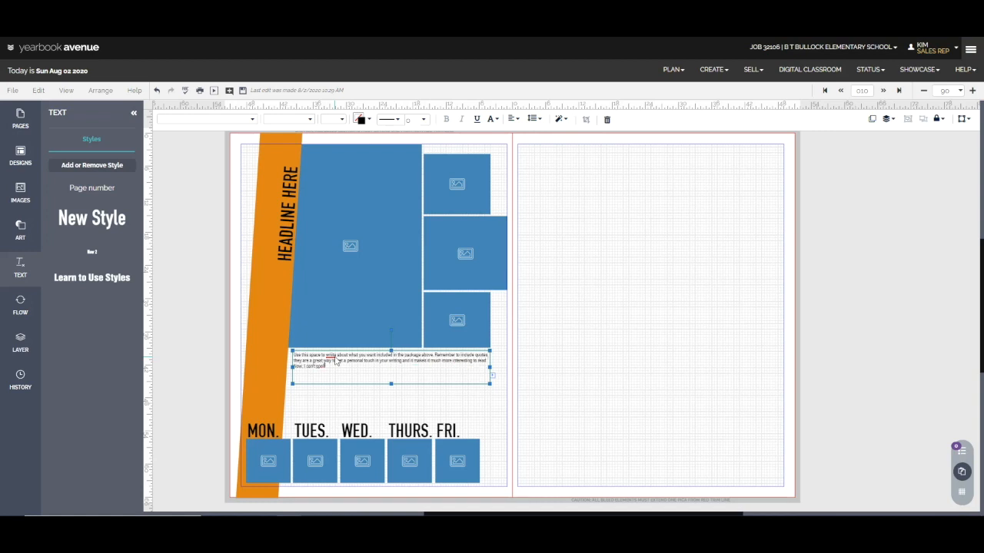
{"action": "type", "text": "orite new spo"}
{"action": "type", "text": "feature in"}
{"action": "type", "text": " Layout Pro is spell check"}
{"action": "type", "text": "! The wrong spellings are underlined"}
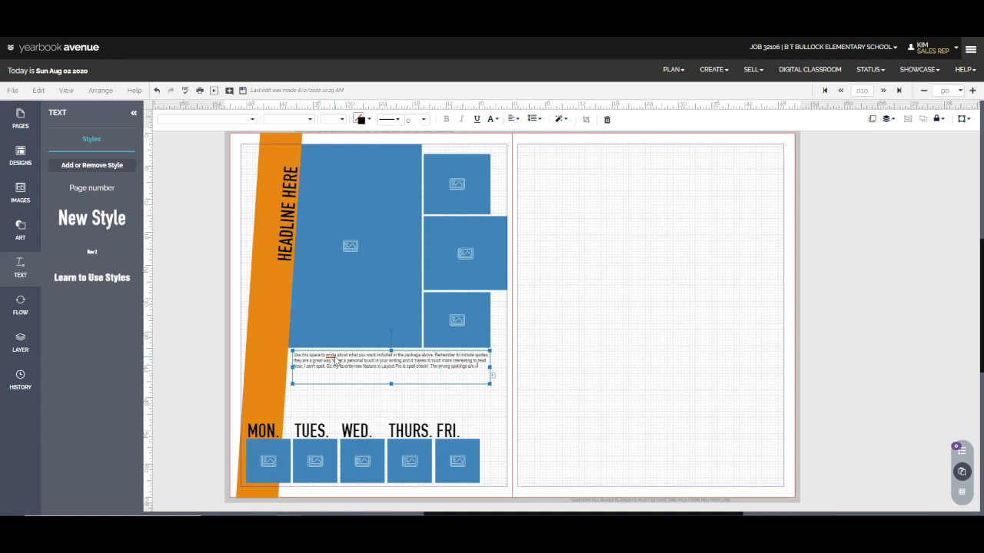
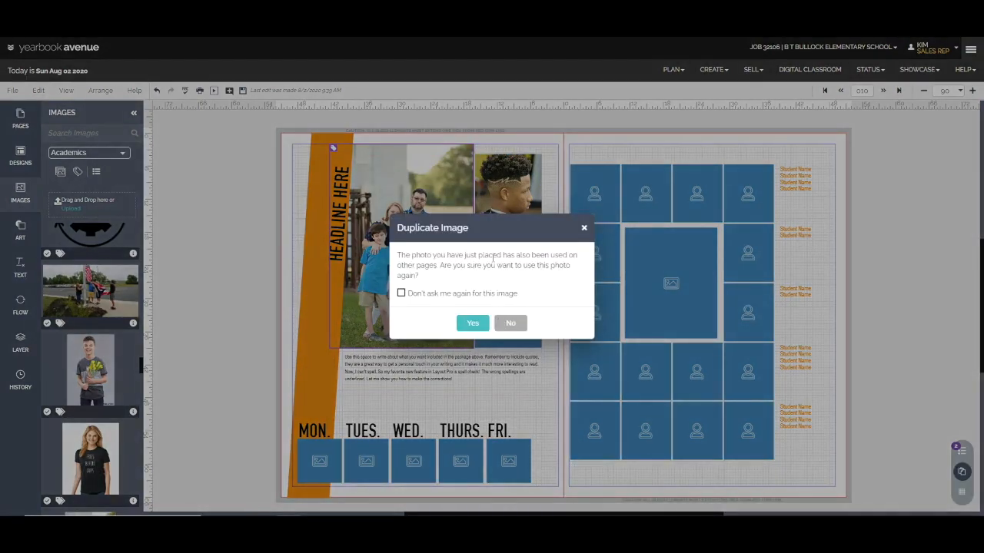
Try to place the portrait of the boy holding flowers in the lowest small frame and enlarge it to fill the frame
{"action": "left_click", "coordinate": [473, 331]}
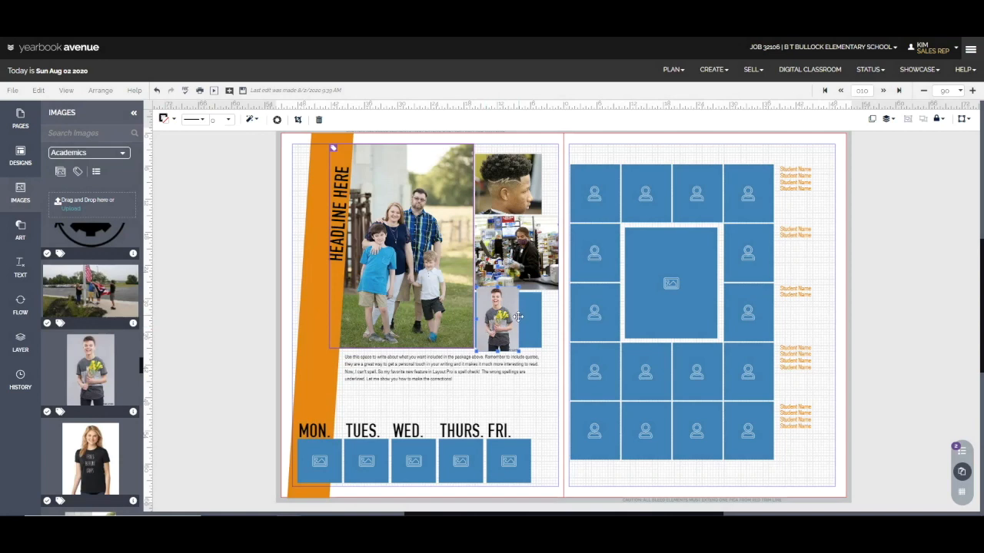
{"action": "left_click_drag", "start_coordinate": [527, 320], "coordinate": [629, 311]}
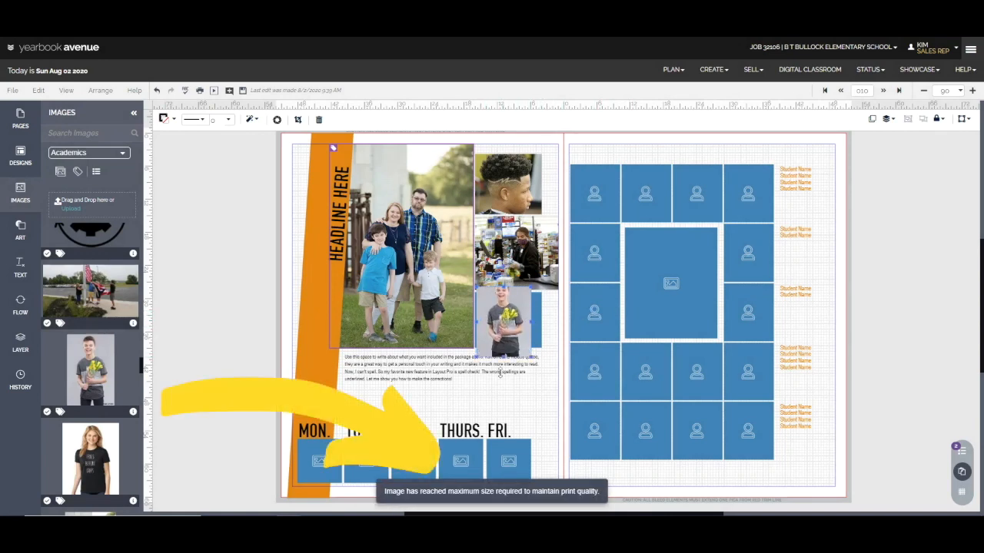
{"action": "right_click", "coordinate": [496, 419]}
{"action": "left_click", "coordinate": [485, 323]}
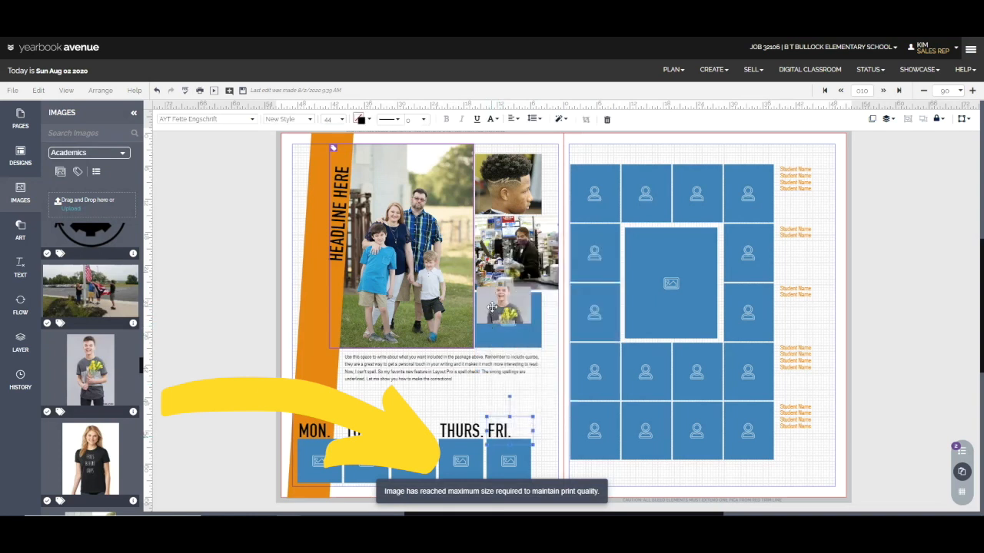
Place the flag-raising photo in the empty small frame beside the family photo, accepting its duplicate use
{"action": "scroll", "coordinate": [84, 369], "scroll_direction": "up", "scroll_amount": 1}
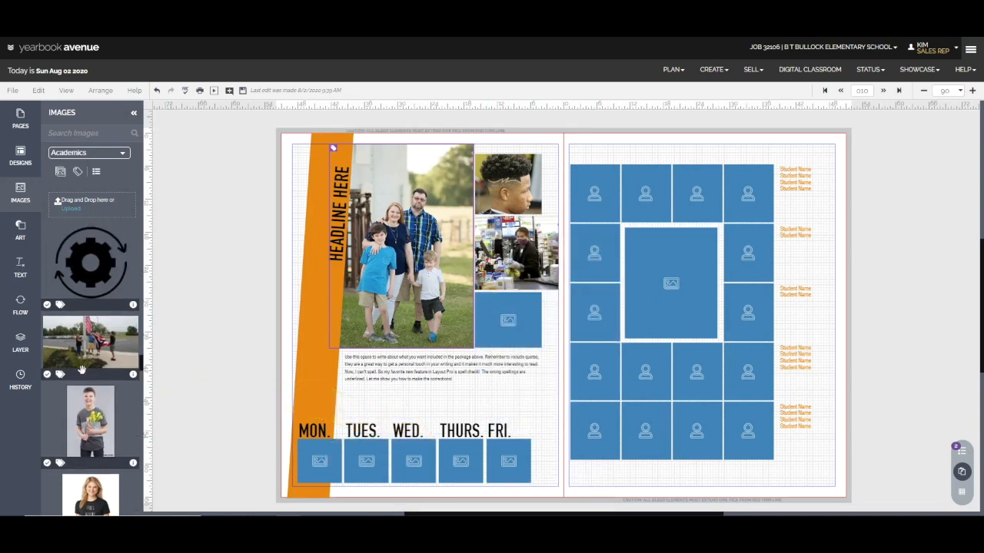
{"action": "left_click_drag", "start_coordinate": [90, 344], "coordinate": [493, 316]}
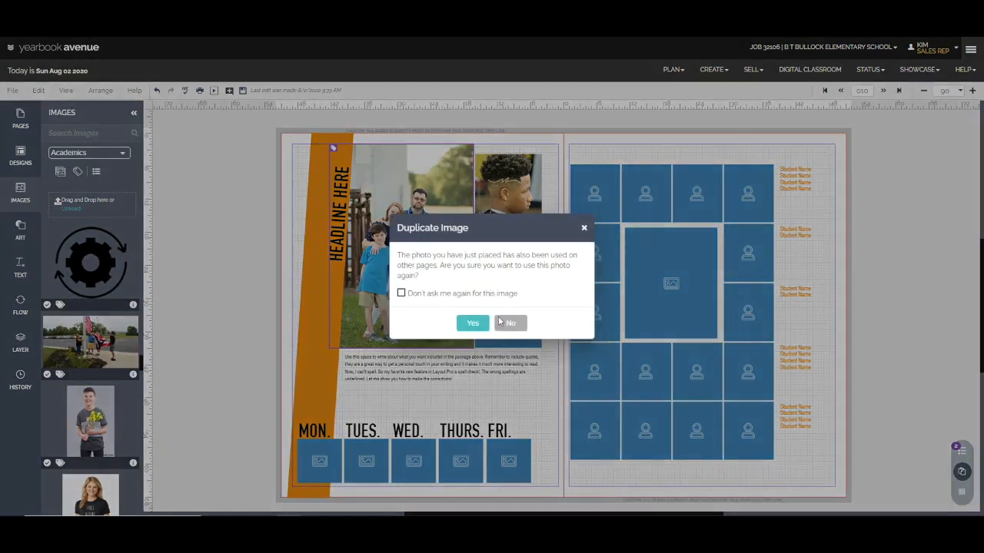
{"action": "left_click", "coordinate": [472, 323]}
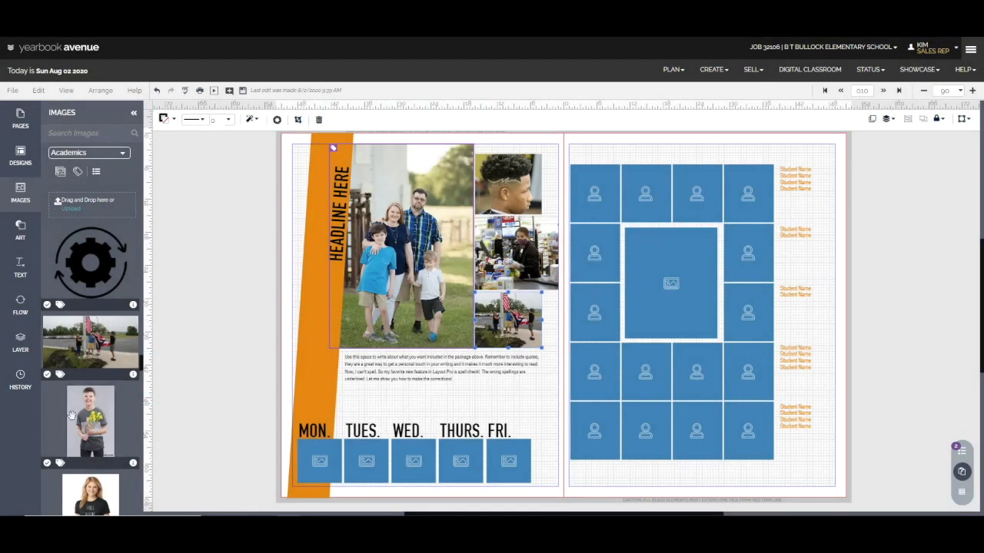
Fill the MON. frame with the man-and-husky photo and the TUES. frame with the decorated graduation cap photo, accepting duplicates
{"action": "scroll", "coordinate": [75, 407], "scroll_direction": "up", "scroll_amount": 1}
{"action": "scroll", "coordinate": [75, 408], "scroll_direction": "up", "scroll_amount": 3}
{"action": "left_click_drag", "start_coordinate": [90, 385], "coordinate": [326, 461]}
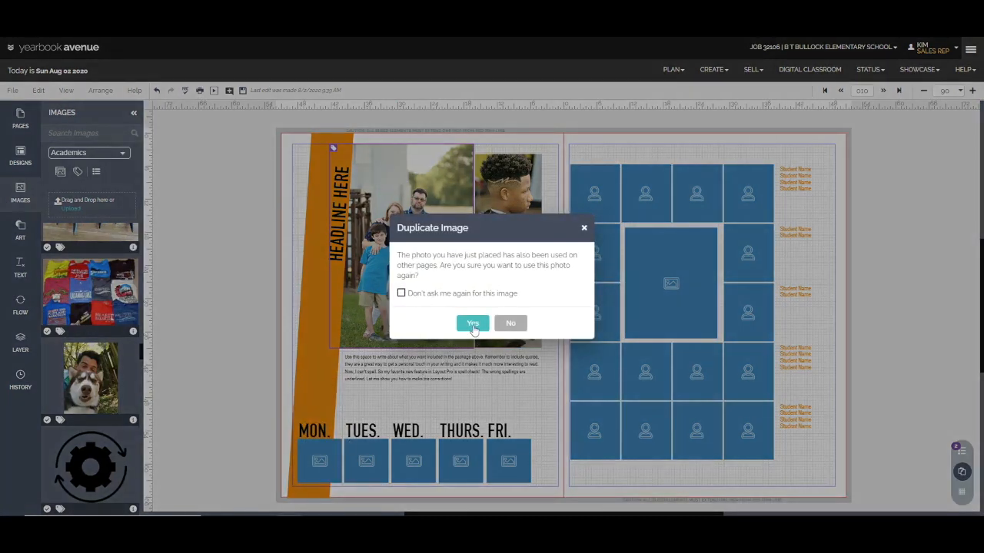
{"action": "left_click", "coordinate": [472, 324]}
{"action": "scroll", "coordinate": [100, 364], "scroll_direction": "up", "scroll_amount": 3}
{"action": "left_click_drag", "start_coordinate": [99, 364], "coordinate": [355, 465]}
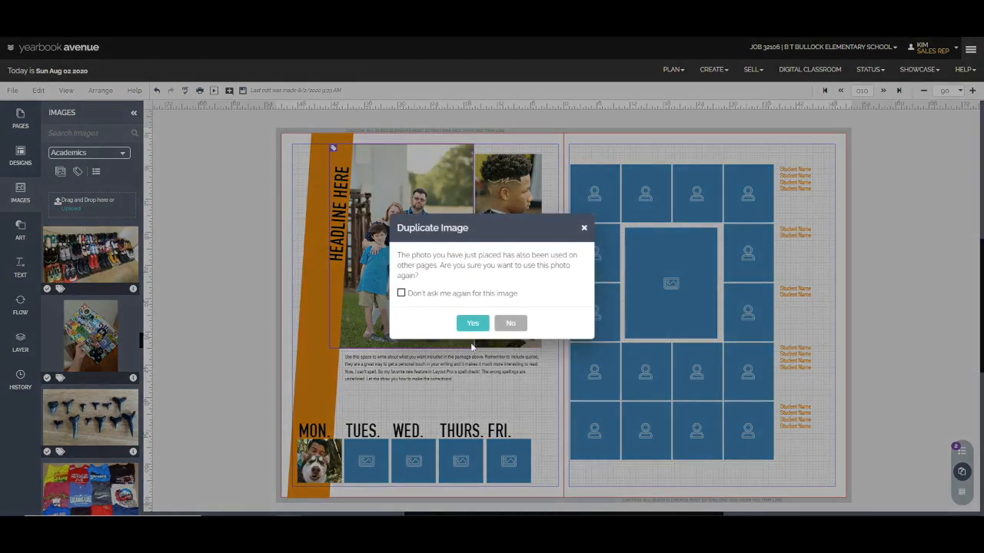
{"action": "left_click", "coordinate": [472, 324]}
Fill the WED., THURS. and FRI. frames with the smiling girl, cupcake girl and balloon bouquet photos, accepting duplicates
{"action": "scroll", "coordinate": [125, 343], "scroll_direction": "up", "scroll_amount": 3}
{"action": "left_click_drag", "start_coordinate": [81, 321], "coordinate": [415, 461]}
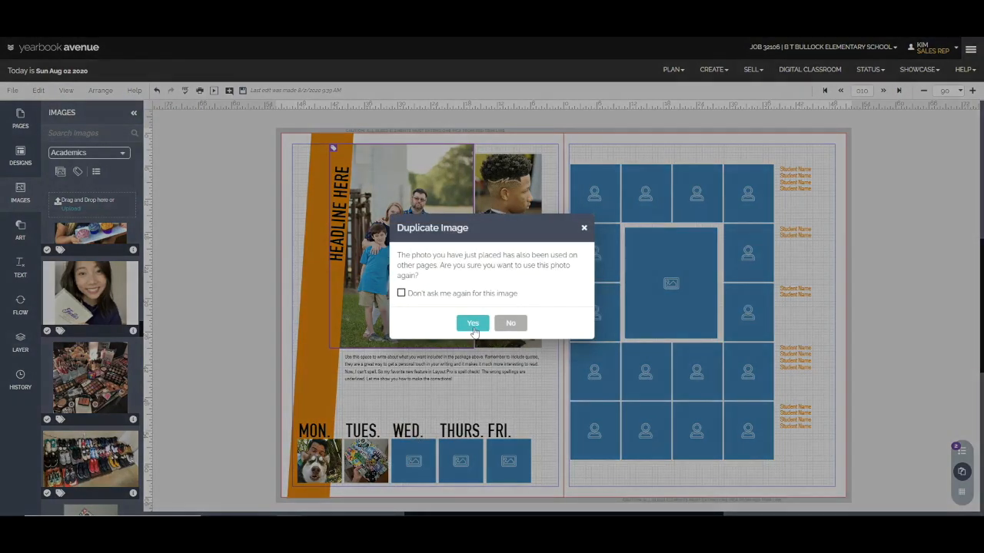
{"action": "left_click", "coordinate": [472, 323]}
{"action": "scroll", "coordinate": [107, 349], "scroll_direction": "up", "scroll_amount": 2}
{"action": "left_click_drag", "start_coordinate": [110, 320], "coordinate": [457, 461]}
{"action": "left_click", "coordinate": [471, 322]}
{"action": "scroll", "coordinate": [60, 322], "scroll_direction": "up", "scroll_amount": 2}
{"action": "left_click_drag", "start_coordinate": [83, 292], "coordinate": [507, 461]}
{"action": "left_click", "coordinate": [471, 325]}
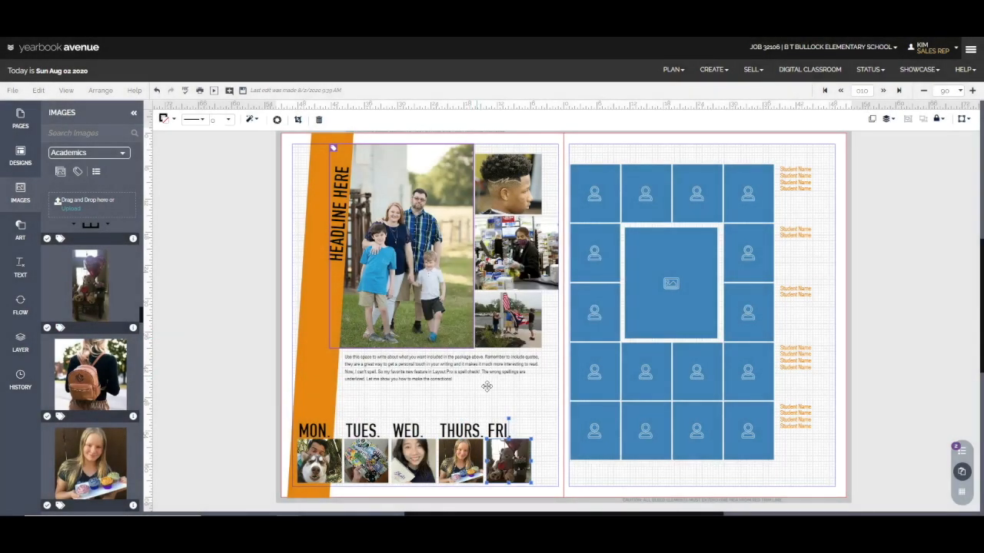
Reposition the balloon bouquet photo within the FRI. frame
{"action": "double_click", "coordinate": [511, 462]}
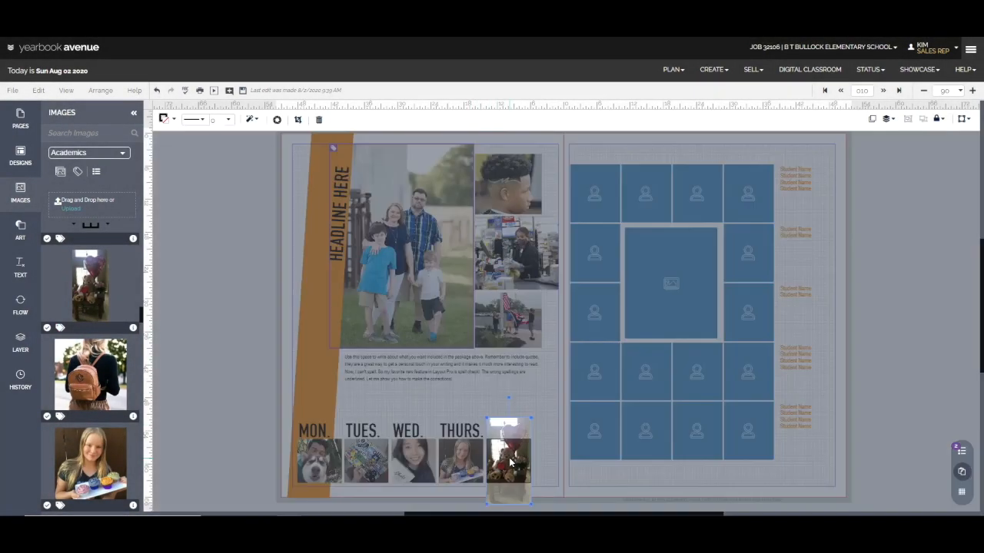
{"action": "mouse_move", "coordinate": [510, 462]}
{"action": "left_mouse_down"}
{"action": "mouse_move", "coordinate": [510, 471]}
{"action": "mouse_move", "coordinate": [515, 454]}
{"action": "left_mouse_up"}
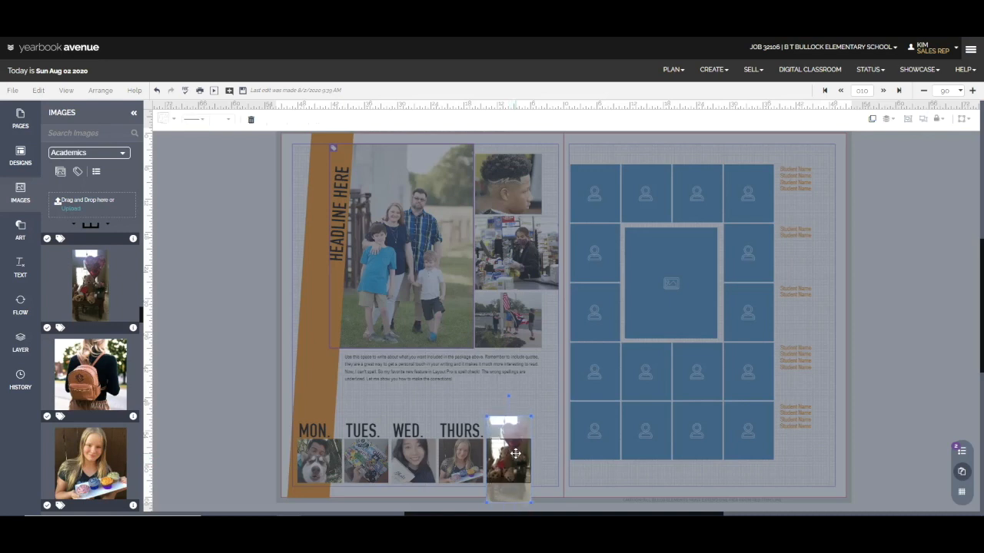
{"action": "mouse_move", "coordinate": [485, 415]}
{"action": "left_mouse_down"}
{"action": "mouse_move", "coordinate": [433, 300]}
{"action": "mouse_move", "coordinate": [457, 417]}
{"action": "mouse_move", "coordinate": [470, 427]}
{"action": "left_mouse_up"}
{"action": "left_click", "coordinate": [422, 410]}
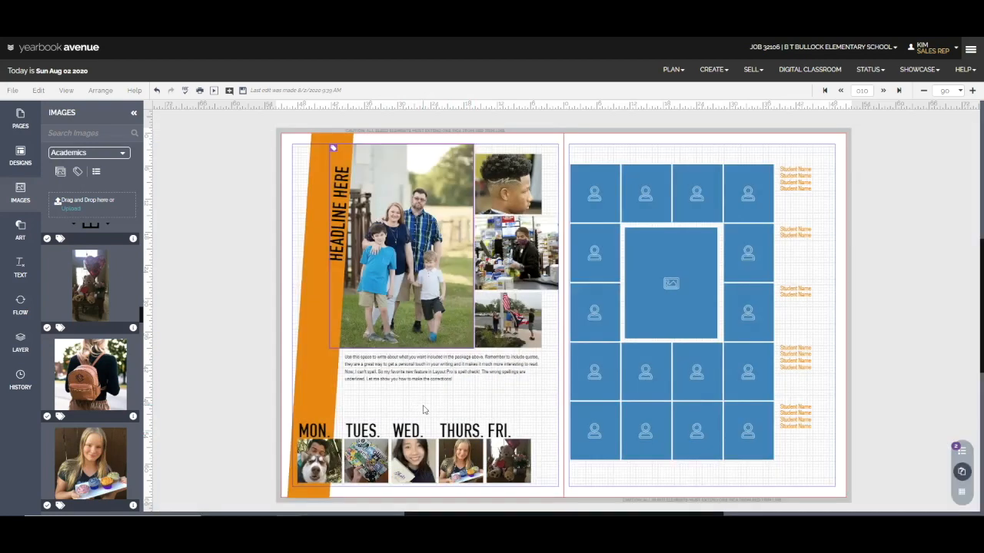
Replace the vertical headline text with "TESTING, PRACTICE, 123" and save the spread
{"action": "left_click", "coordinate": [345, 224]}
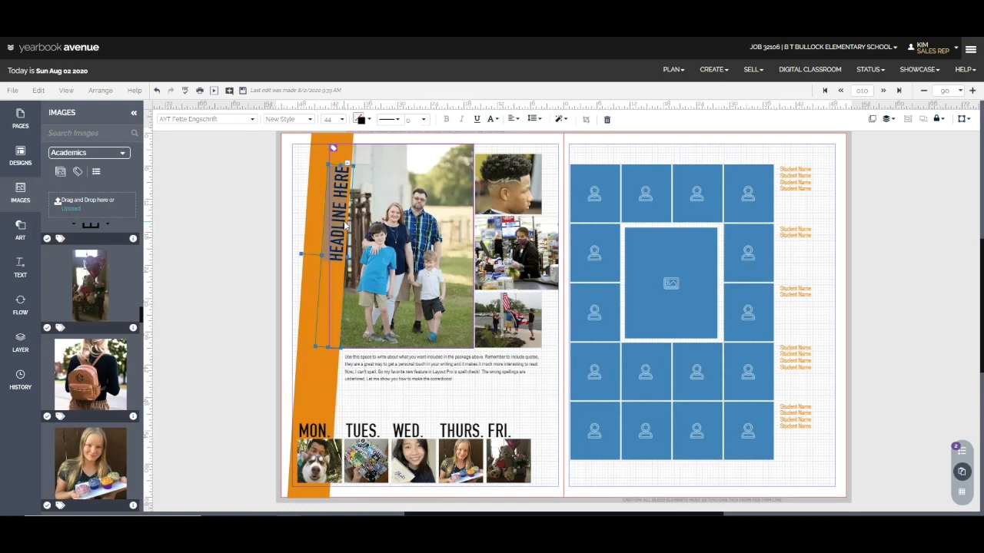
{"action": "type", "text": "TESTING, PRACTICE, 1234"}
{"action": "key", "text": "BackSpace"}
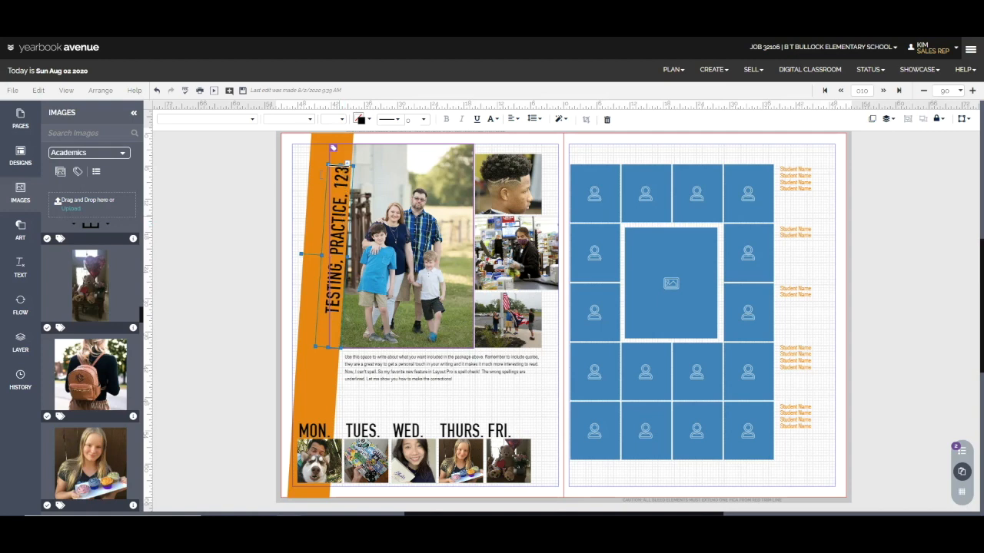
{"action": "left_click", "coordinate": [244, 91]}
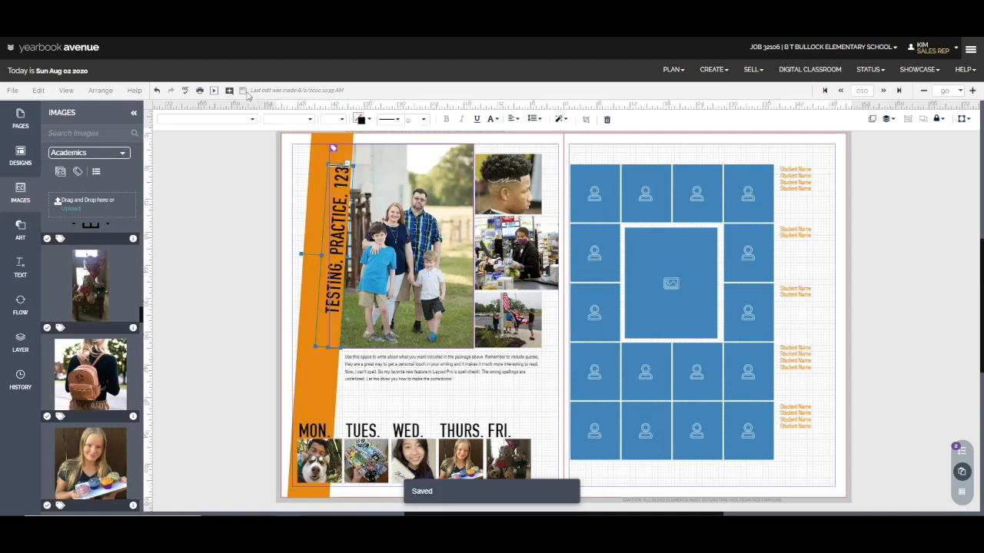
Place the classroom study photo in the large frame among the portraits and shift its crop to show both students at the table
{"action": "scroll", "coordinate": [68, 351], "scroll_direction": "down", "scroll_amount": 10}
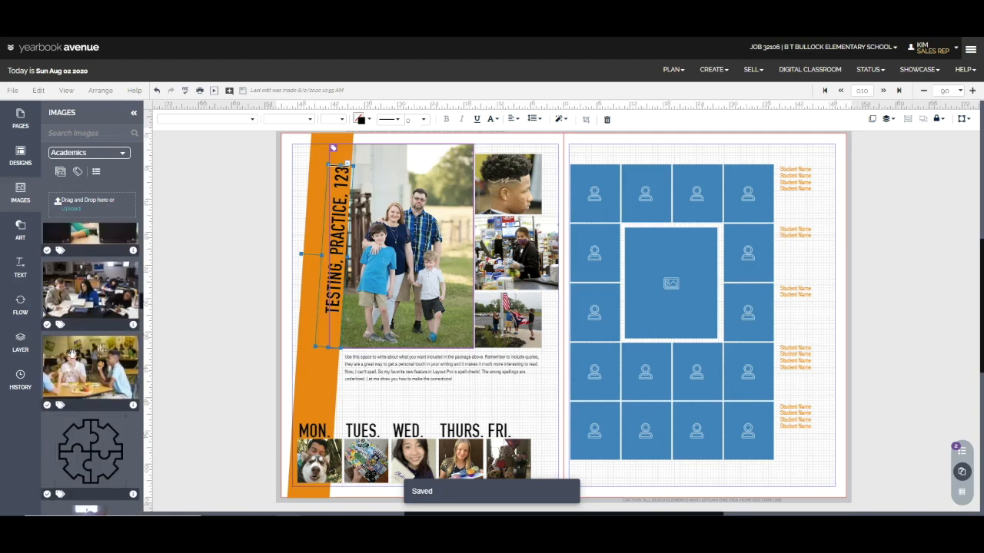
{"action": "scroll", "coordinate": [71, 354], "scroll_direction": "down", "scroll_amount": 2}
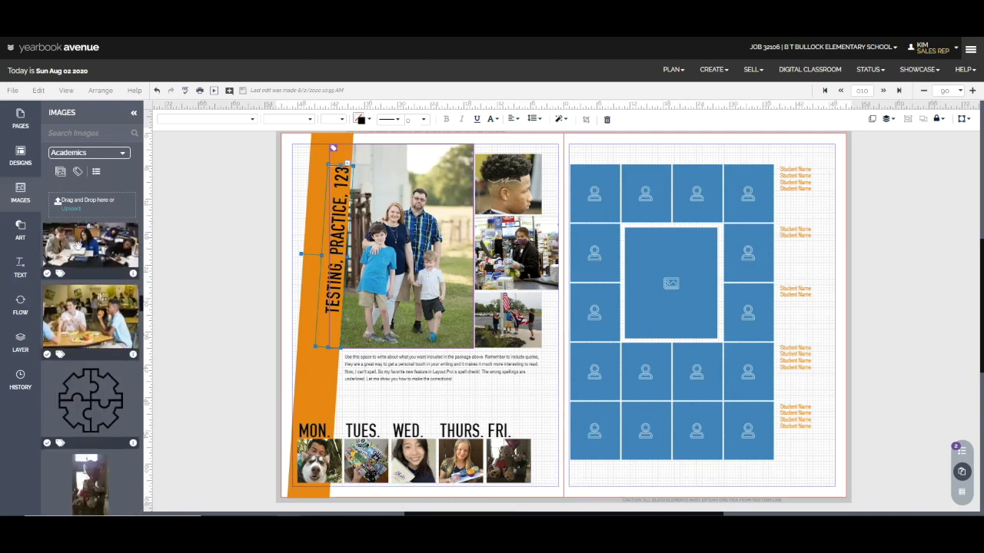
{"action": "left_click_drag", "start_coordinate": [76, 244], "coordinate": [664, 282]}
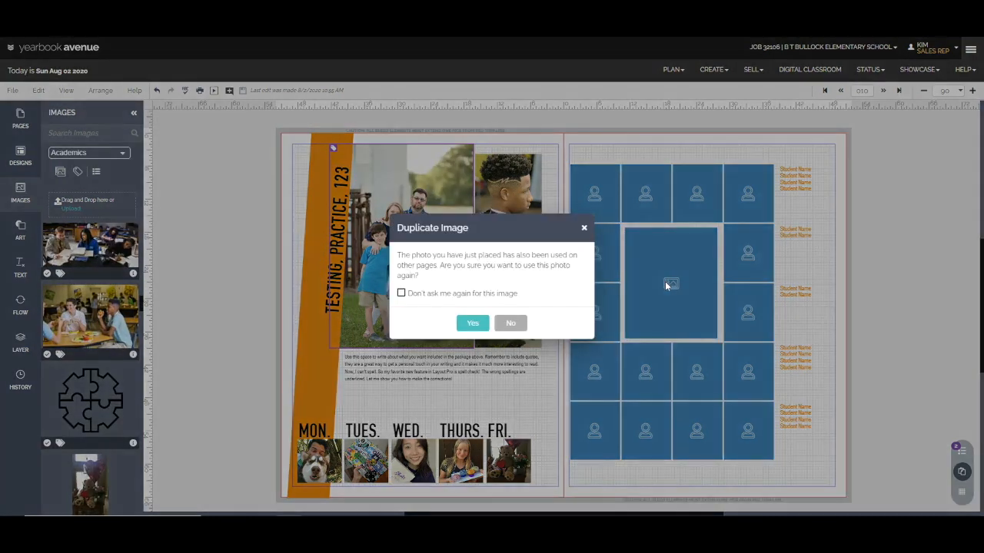
{"action": "left_click", "coordinate": [473, 323]}
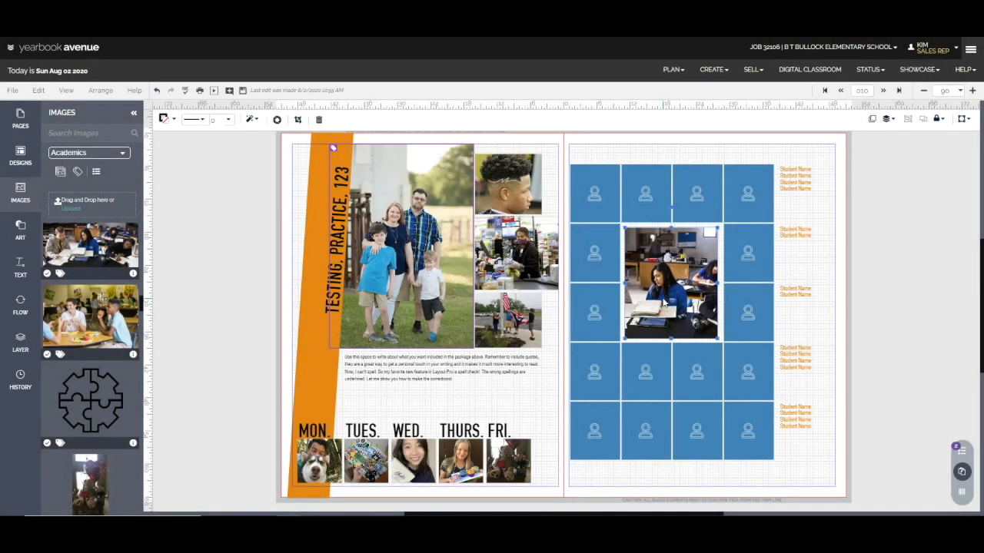
{"action": "double_click", "coordinate": [665, 303]}
{"action": "left_click_drag", "start_coordinate": [664, 303], "coordinate": [701, 319]}
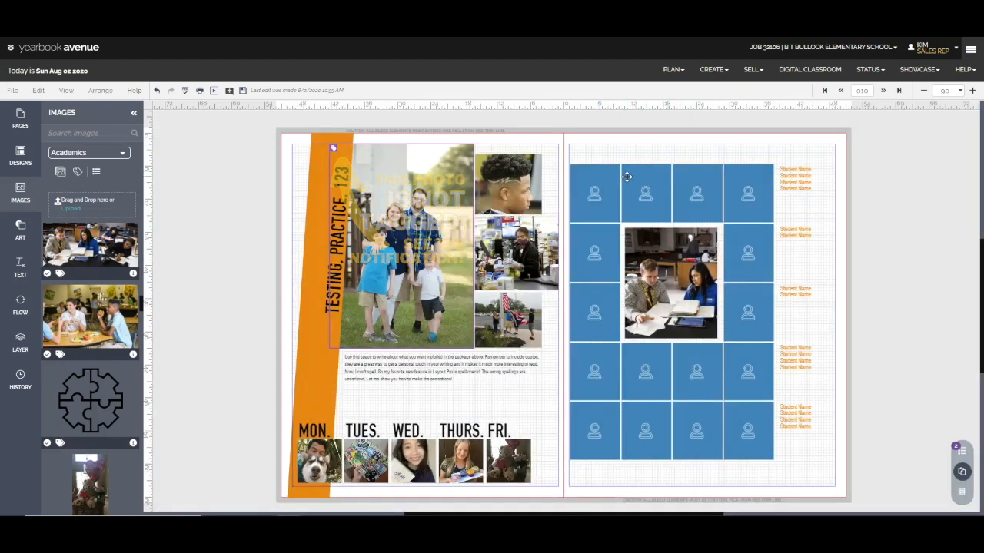
Set up the image flow with the Test category and the Last First name format
{"action": "left_click", "coordinate": [20, 305]}
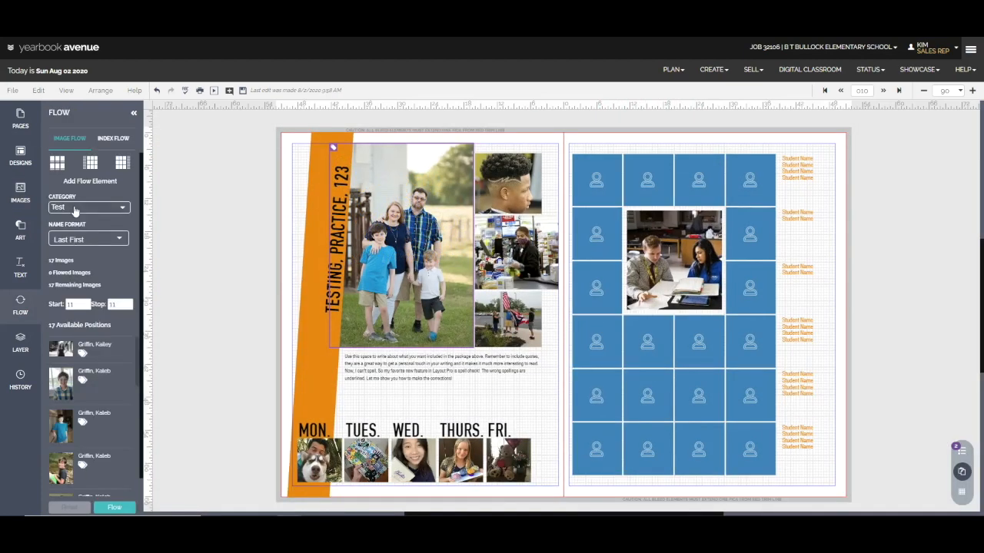
{"action": "left_click", "coordinate": [74, 210]}
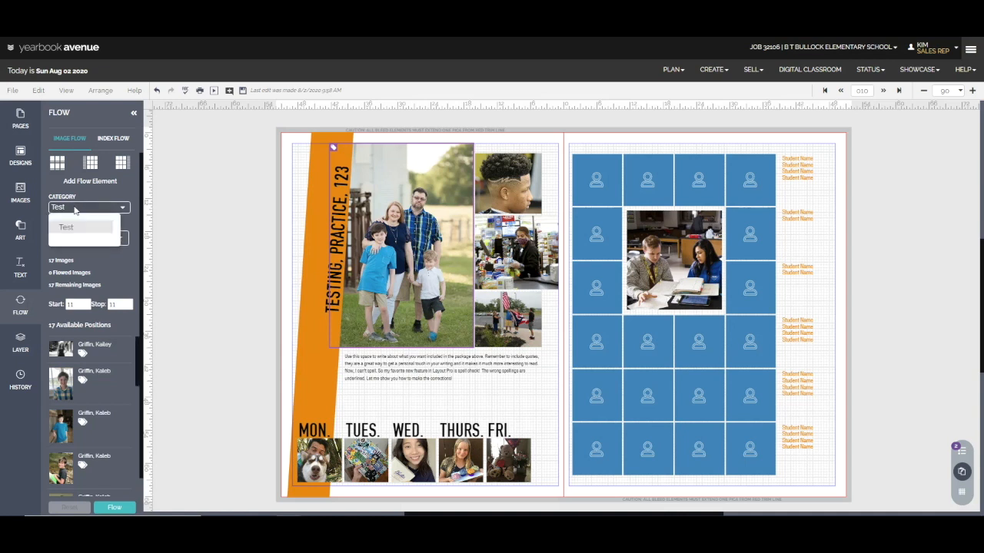
{"action": "left_click", "coordinate": [74, 220]}
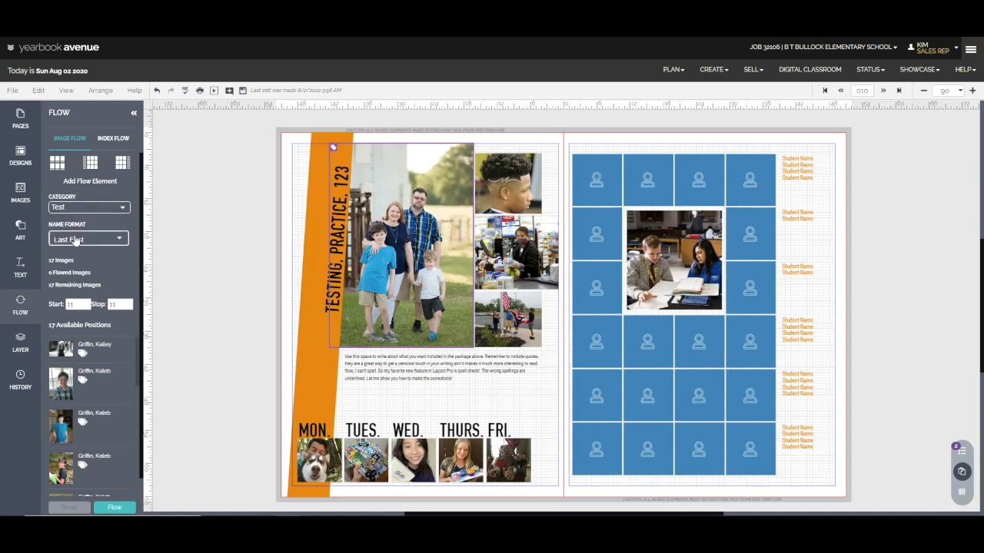
{"action": "left_click", "coordinate": [76, 238]}
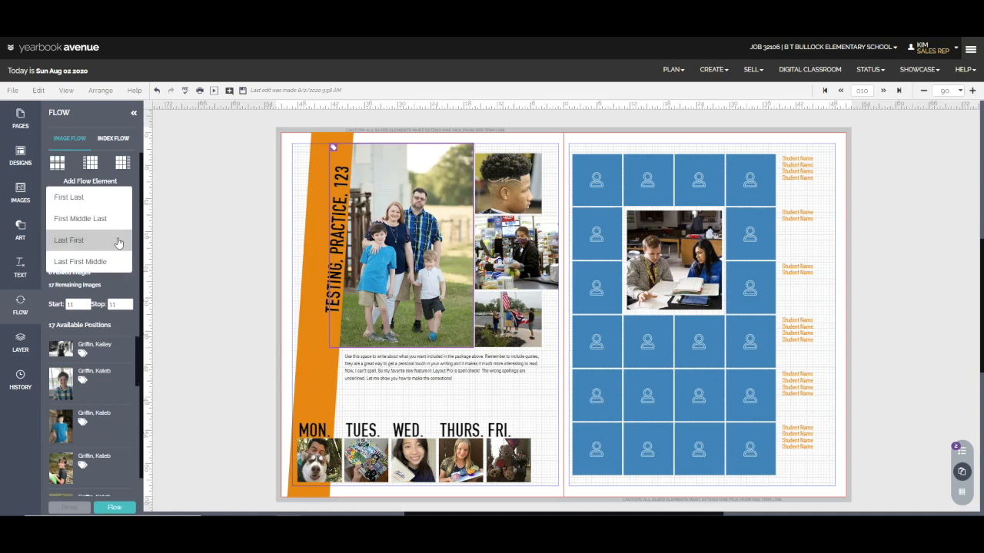
{"action": "left_click", "coordinate": [118, 242]}
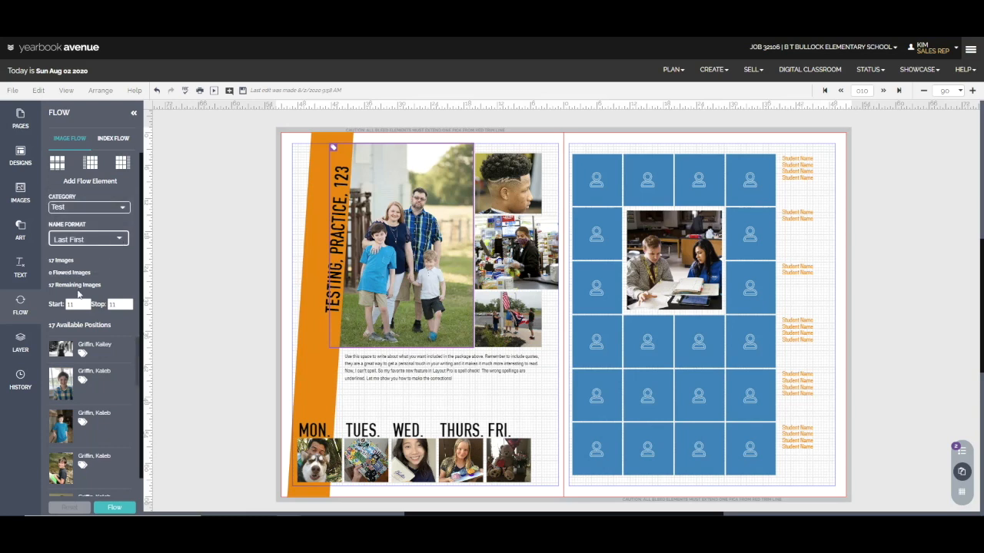
Set the flow range to start at 1 and stop at 17, and flow the portraits, saving the changes first
{"action": "double_click", "coordinate": [68, 305]}
{"action": "key", "text": "Tab"}
{"action": "scroll", "coordinate": [97, 381], "scroll_direction": "down", "scroll_amount": 10}
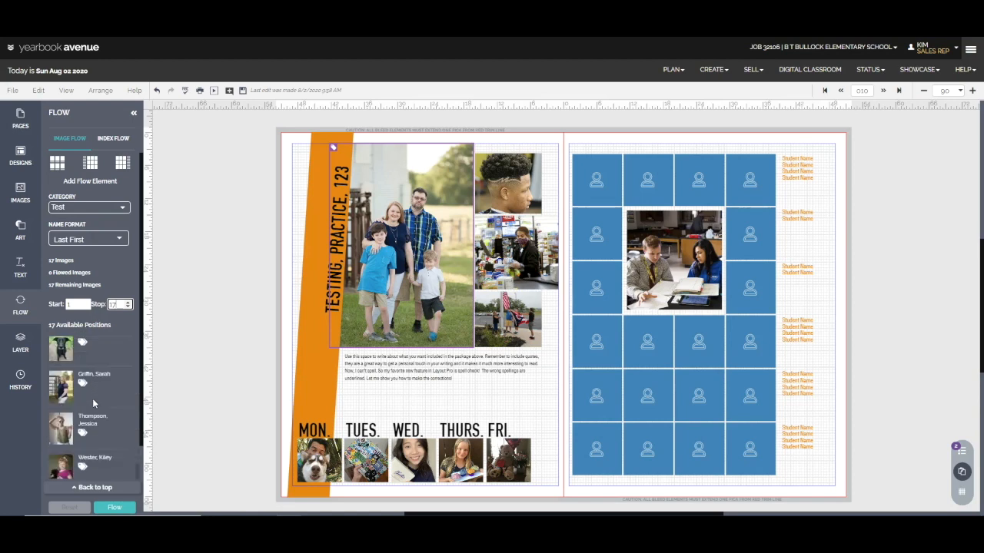
{"action": "left_click", "coordinate": [114, 508]}
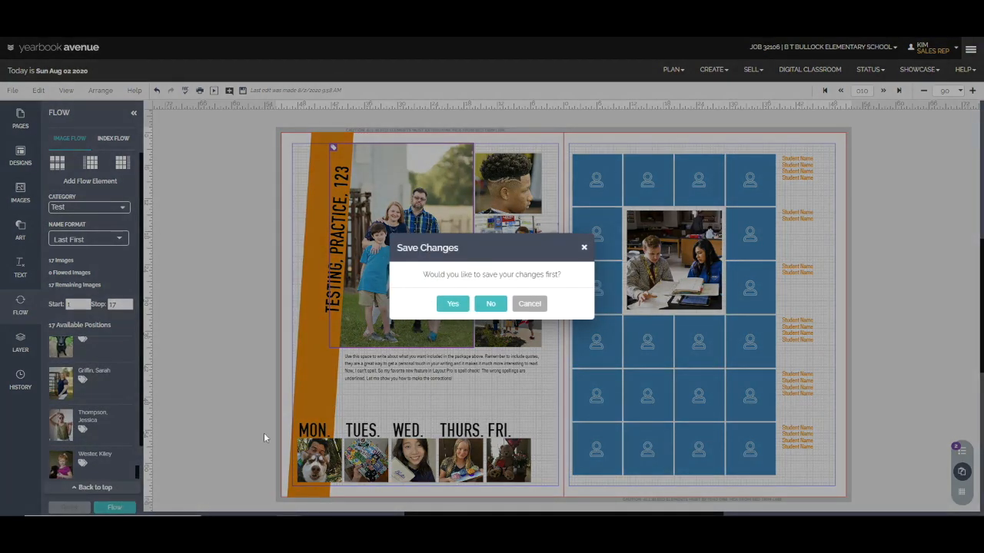
{"action": "left_click", "coordinate": [450, 303]}
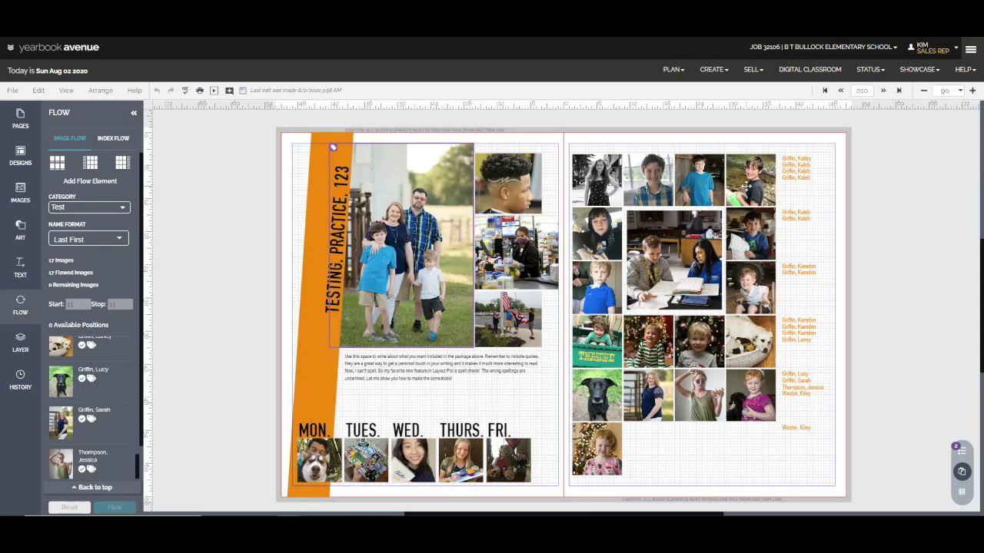
Open the flowed portrait block for editing and shift it slightly on the page
{"action": "left_click", "coordinate": [750, 453]}
{"action": "double_click", "coordinate": [750, 454]}
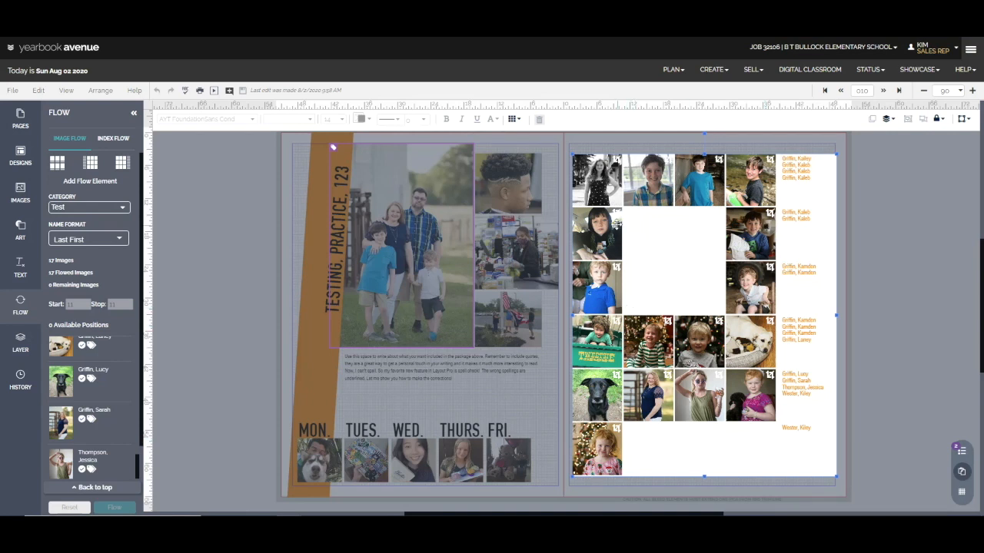
{"action": "left_click_drag", "start_coordinate": [606, 229], "coordinate": [604, 234]}
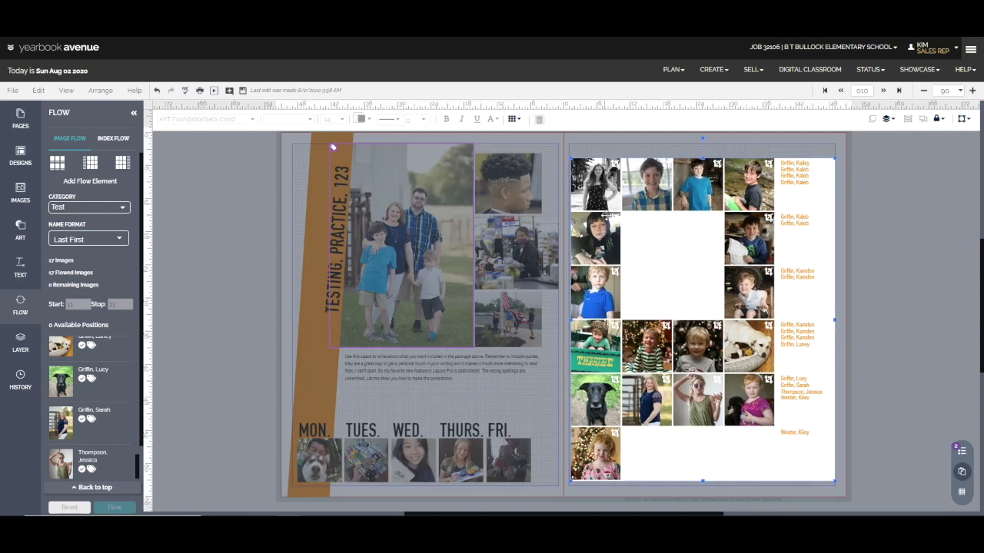
{"action": "left_click_drag", "start_coordinate": [679, 259], "coordinate": [685, 255]}
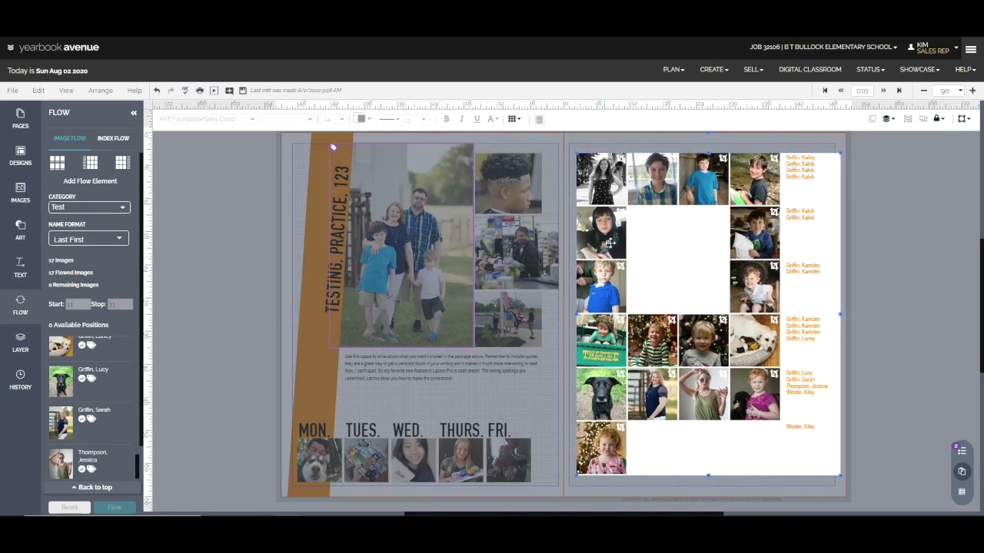
Adjust the crops of the first portrait in the second row and the second portrait in the top row
{"action": "double_click", "coordinate": [618, 215]}
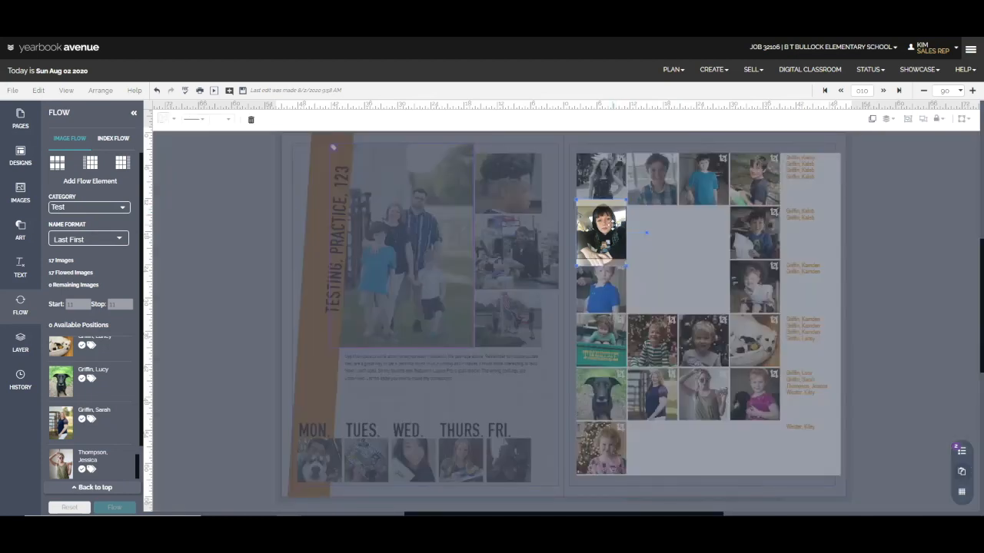
{"action": "left_click_drag", "start_coordinate": [611, 224], "coordinate": [611, 230]}
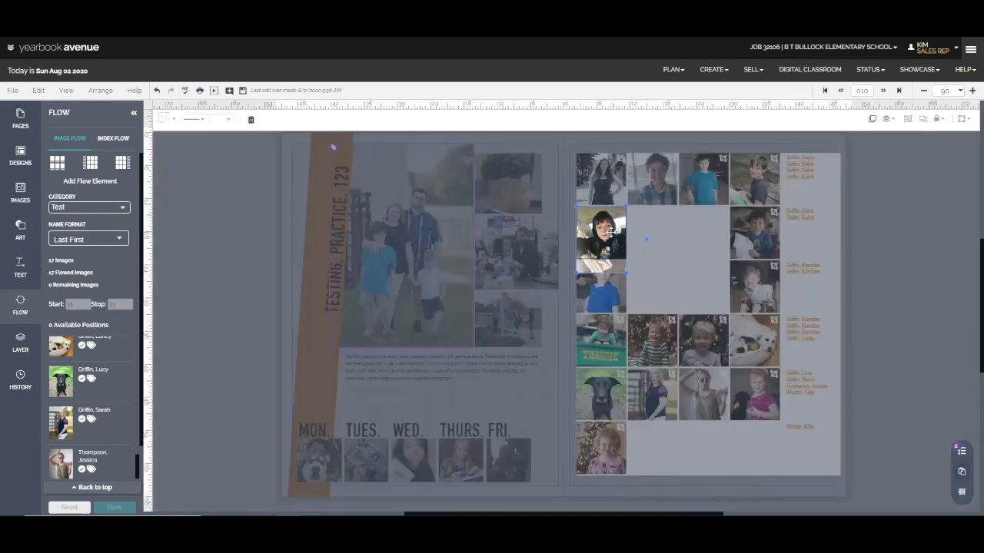
{"action": "left_click", "coordinate": [668, 163]}
{"action": "double_click", "coordinate": [673, 162]}
{"action": "left_click_drag", "start_coordinate": [673, 161], "coordinate": [673, 168]}
{"action": "left_click", "coordinate": [776, 159]}
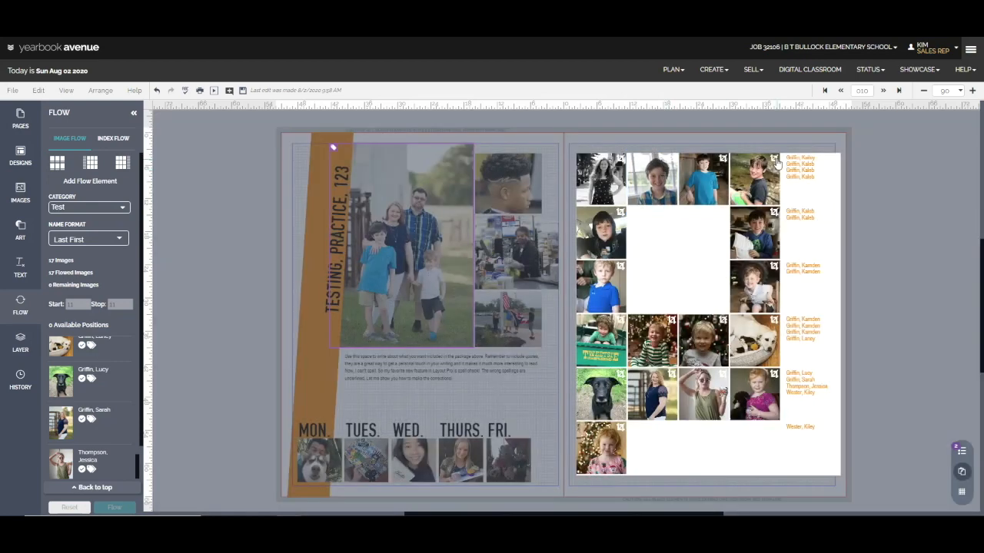
Enlarge and reposition the dog photo inside its frame in the fourth portrait row, and save the spread
{"action": "double_click", "coordinate": [773, 168]}
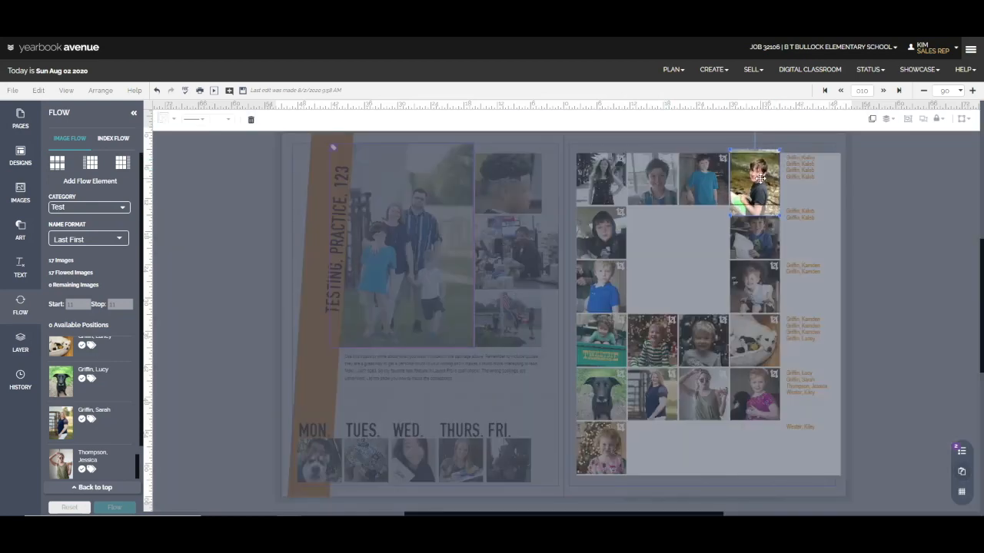
{"action": "left_click", "coordinate": [765, 329]}
{"action": "double_click", "coordinate": [768, 335]}
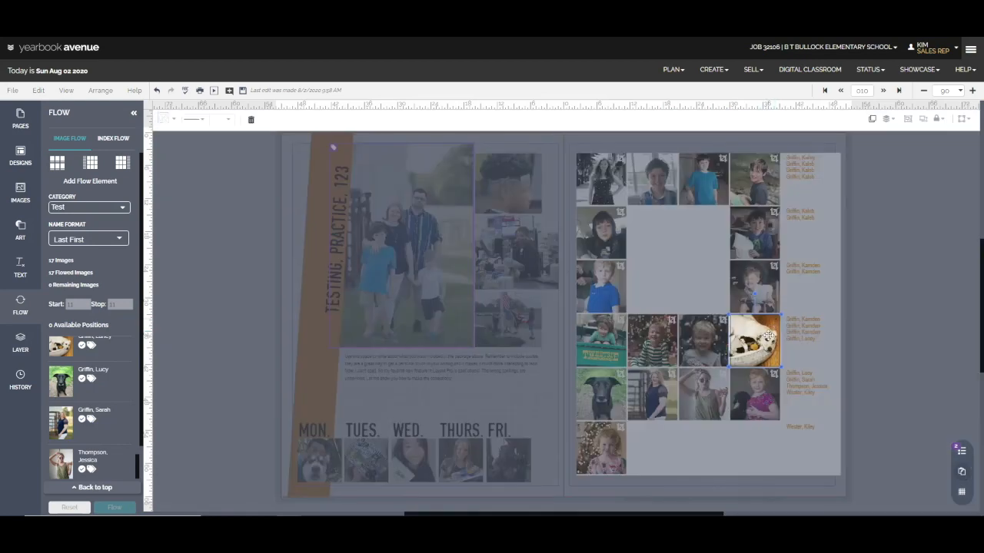
{"action": "left_click_drag", "start_coordinate": [729, 368], "coordinate": [698, 397]}
{"action": "left_click_drag", "start_coordinate": [760, 351], "coordinate": [766, 333]}
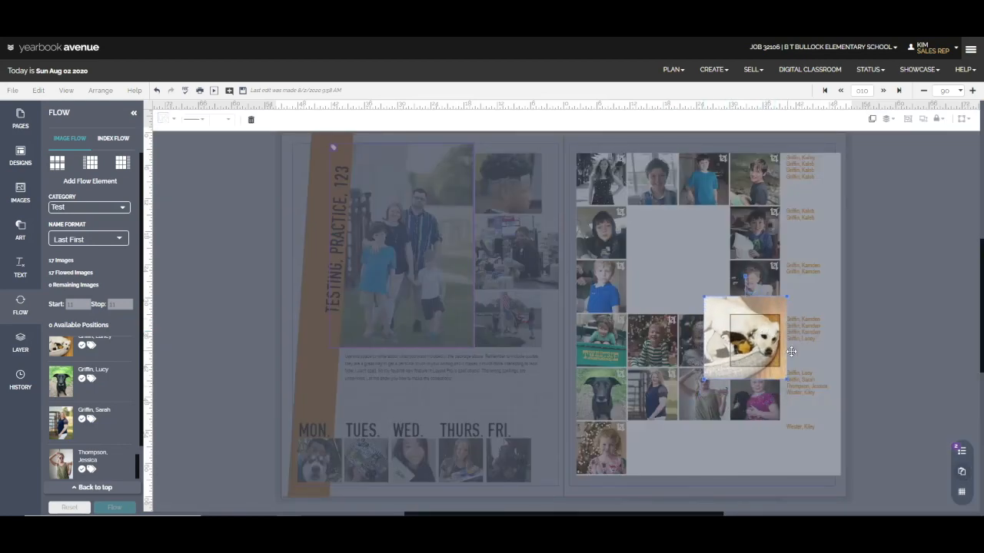
{"action": "left_click", "coordinate": [792, 355]}
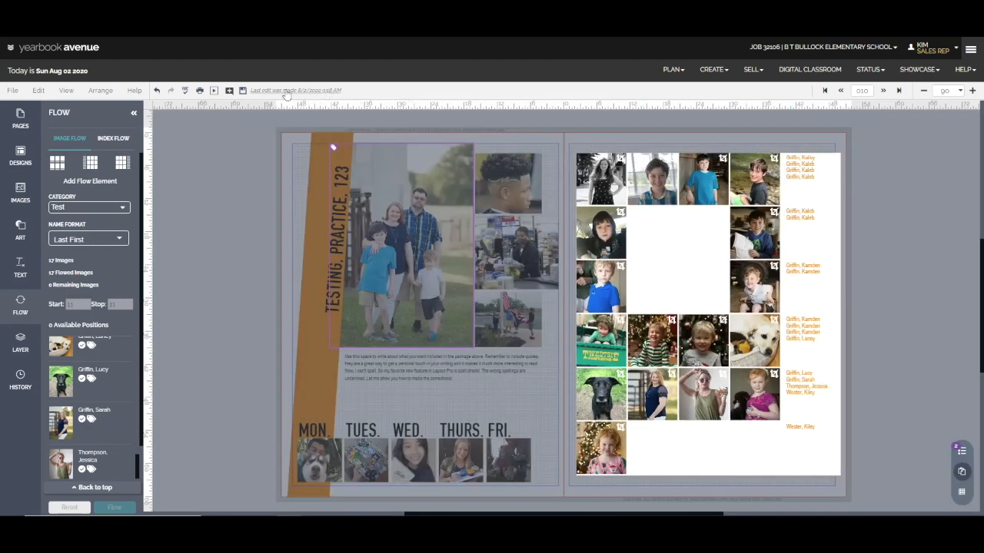
{"action": "left_click", "coordinate": [244, 91]}
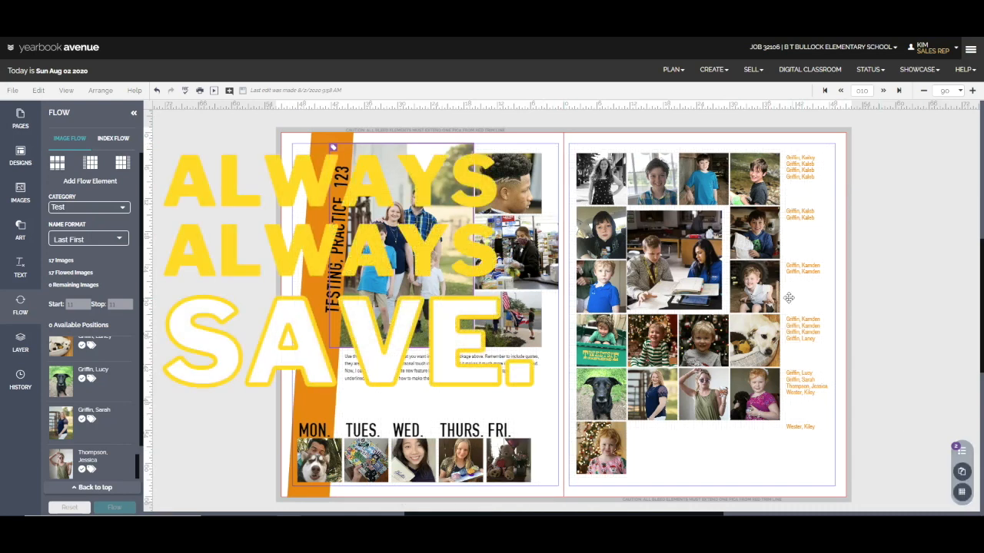
Open the arrange options for the portrait block, and shift the classroom photo slightly to the right within the block's gap
{"action": "left_click", "coordinate": [666, 286]}
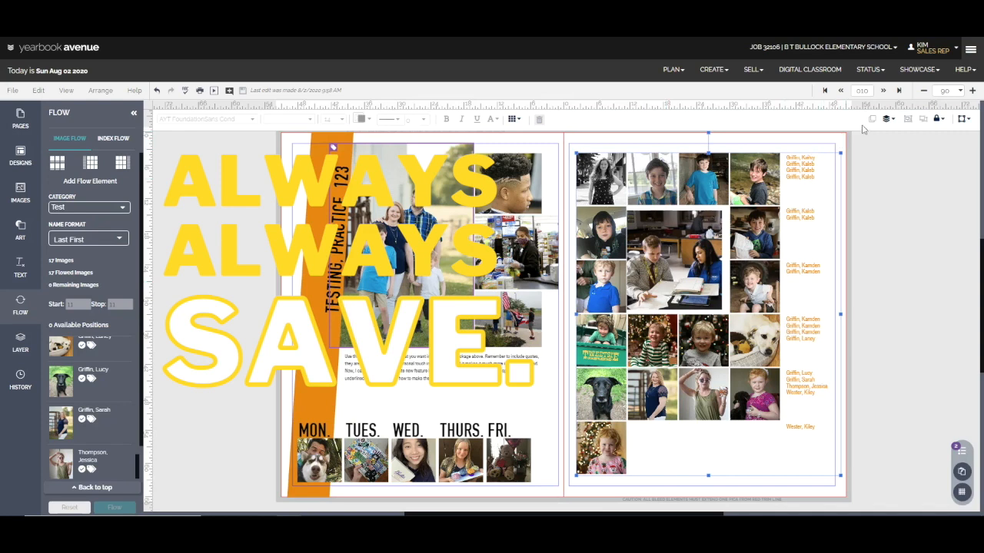
{"action": "left_click", "coordinate": [887, 119]}
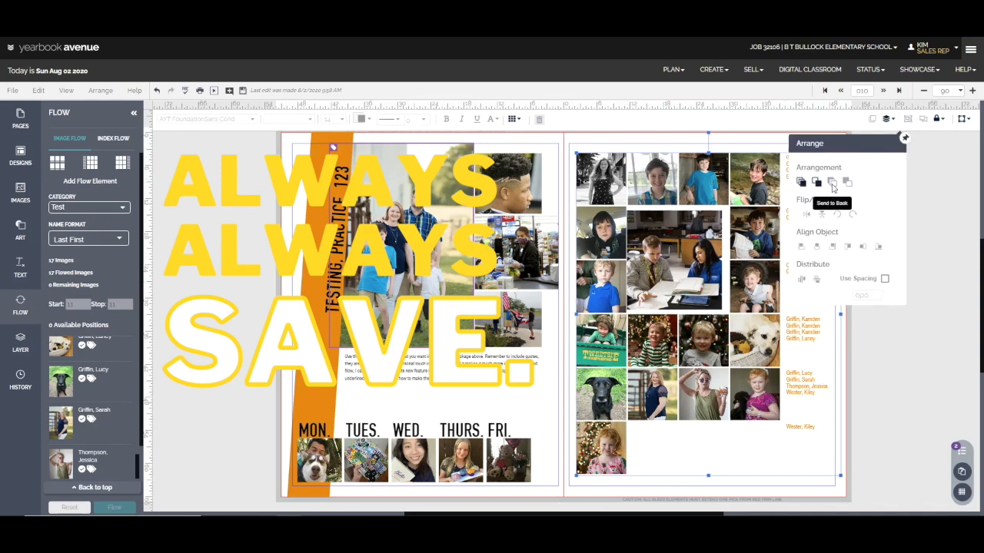
{"action": "left_click", "coordinate": [697, 268]}
{"action": "left_click_drag", "start_coordinate": [696, 267], "coordinate": [697, 266]}
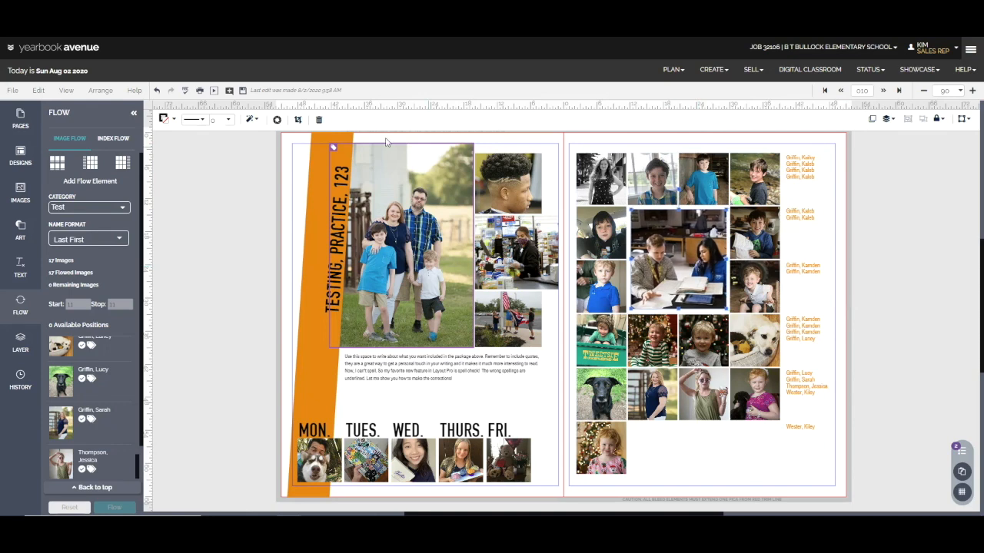
Give the classroom photo a solid orange outline and increase the outline's thickness
{"action": "left_click", "coordinate": [202, 122]}
{"action": "left_click", "coordinate": [212, 170]}
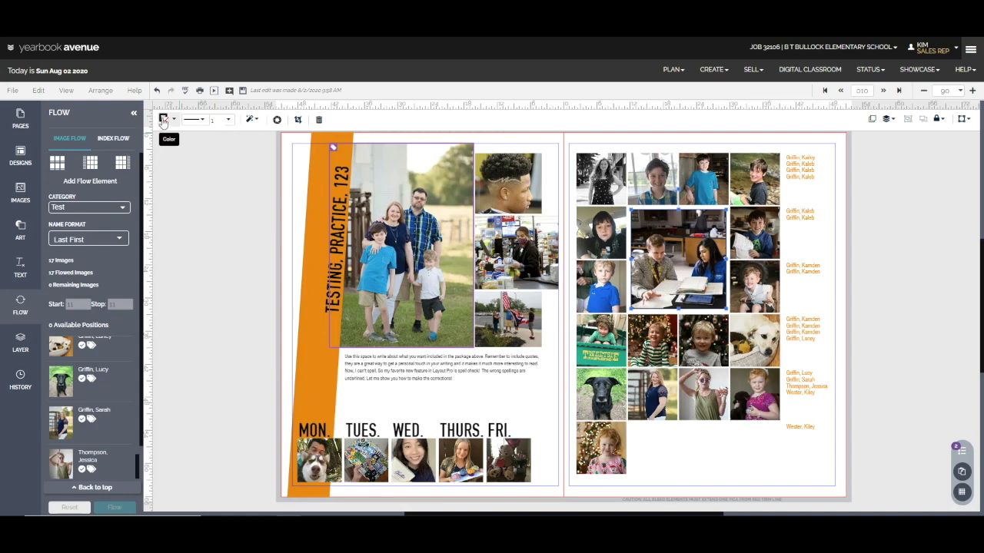
{"action": "left_click", "coordinate": [164, 119]}
{"action": "left_click", "coordinate": [196, 204]}
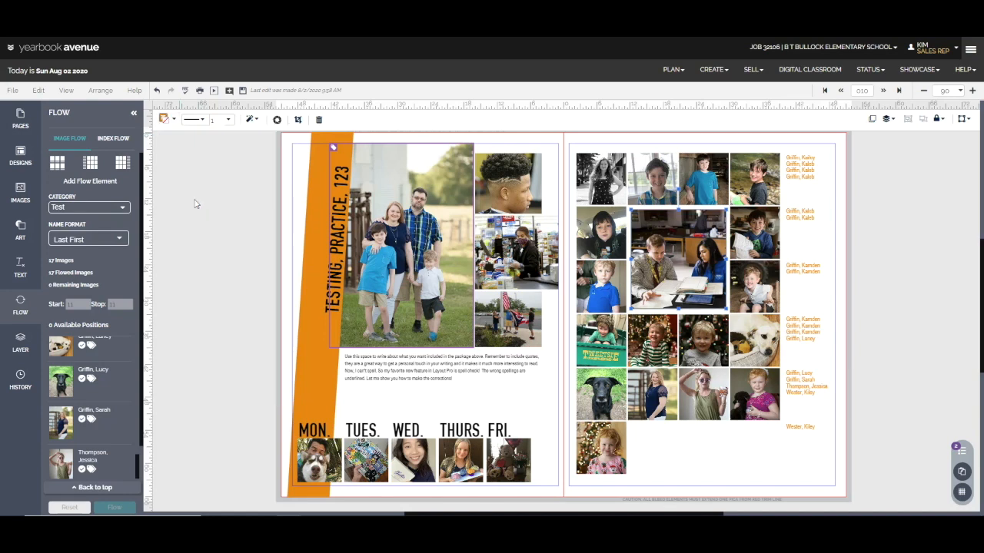
{"action": "left_click", "coordinate": [229, 119]}
{"action": "left_click", "coordinate": [238, 226]}
{"action": "left_click", "coordinate": [240, 229]}
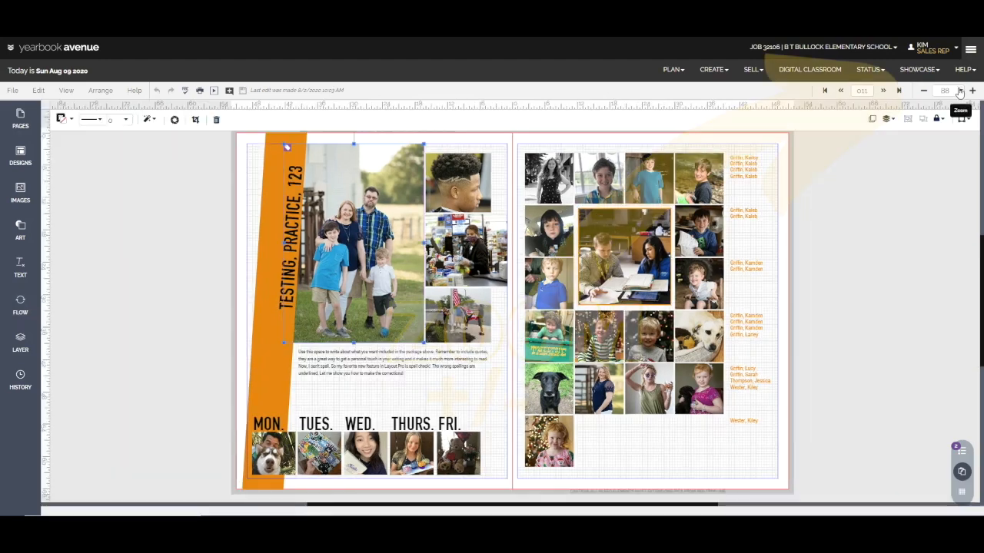
Magnify the spread to 150% and 200%, and switch the grid lines off and back on
{"action": "left_click", "coordinate": [959, 90]}
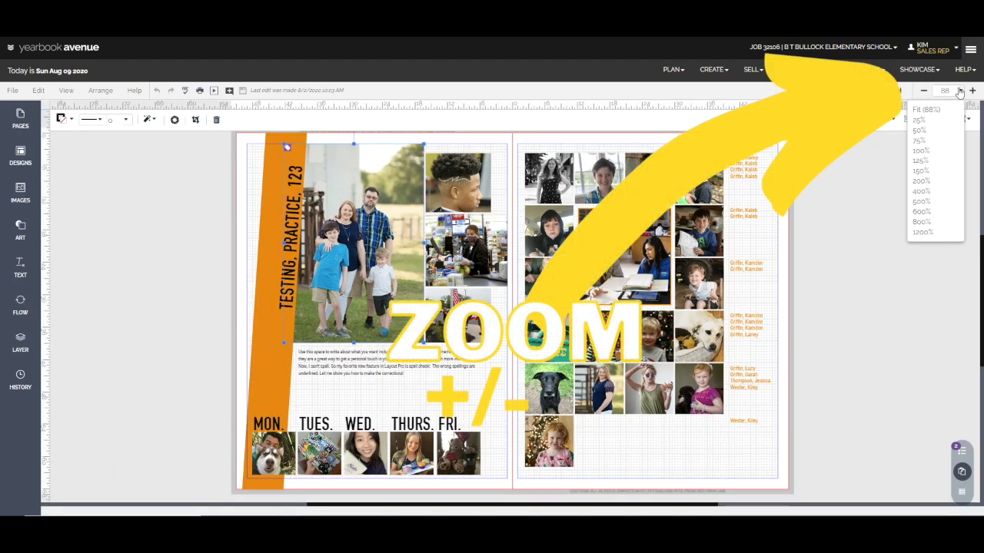
{"action": "left_click", "coordinate": [926, 171]}
{"action": "left_click", "coordinate": [959, 91]}
{"action": "left_click", "coordinate": [926, 183]}
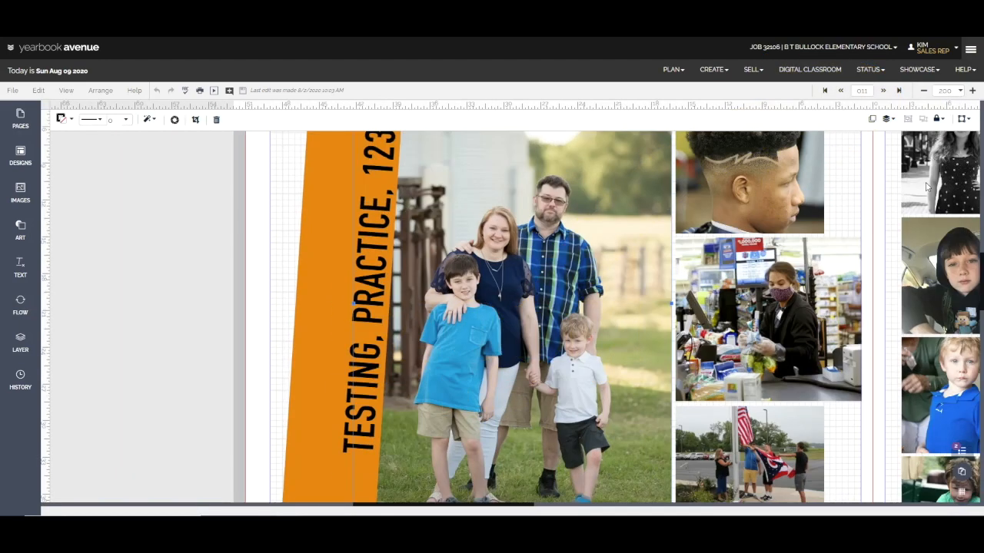
{"action": "scroll", "coordinate": [928, 187], "scroll_direction": "up", "scroll_amount": 3}
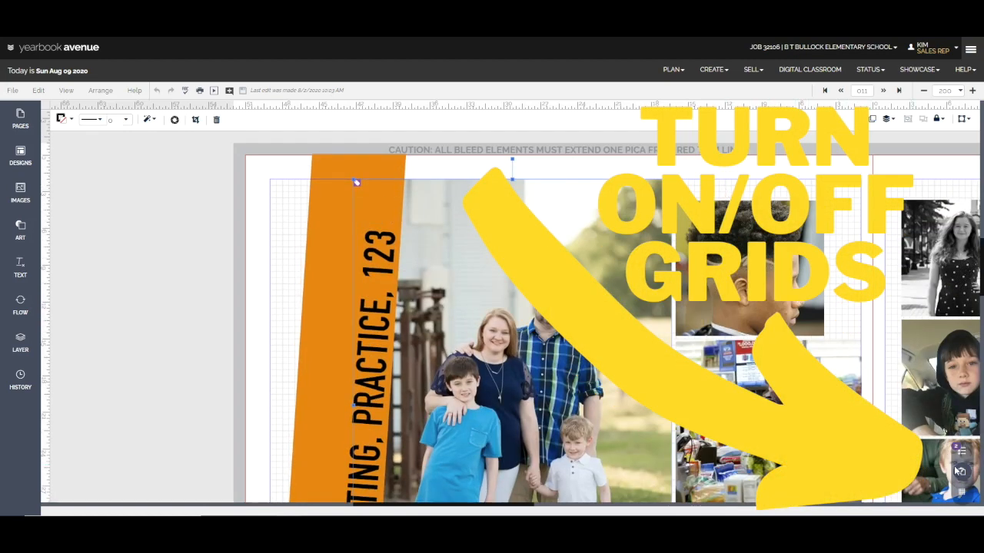
{"action": "left_click", "coordinate": [963, 494]}
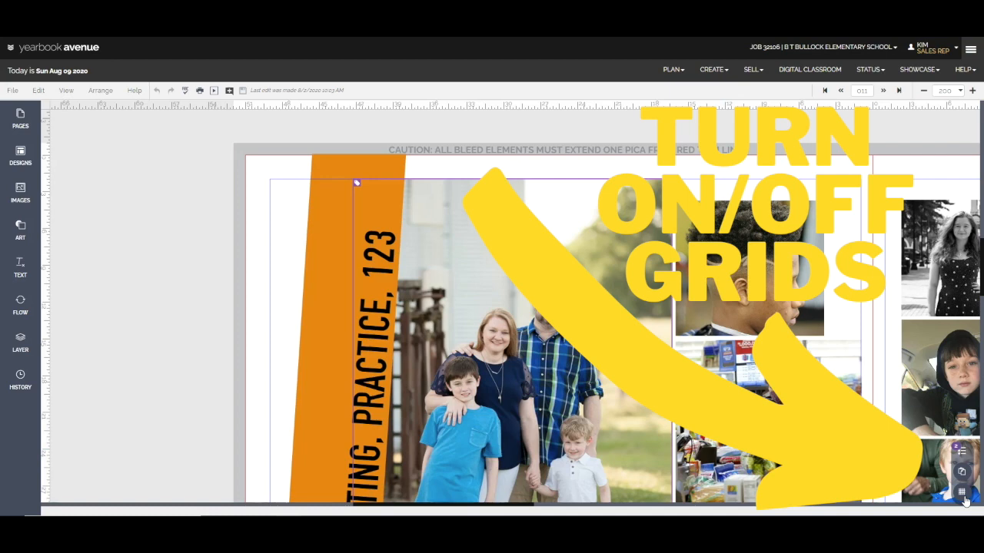
{"action": "left_click", "coordinate": [963, 496]}
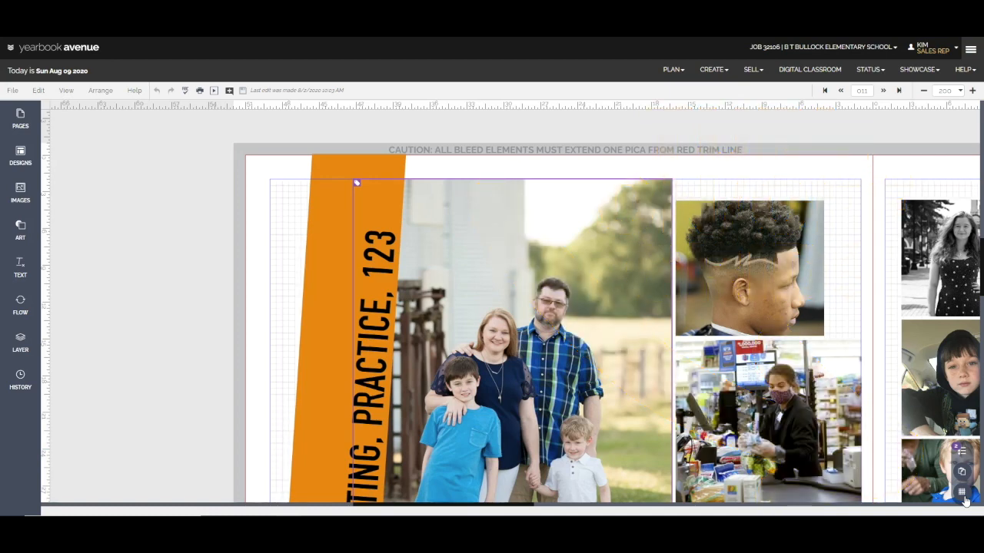
Nudge the haircut photo to the right in small increments, away from the family photo
{"action": "left_click", "coordinate": [769, 332]}
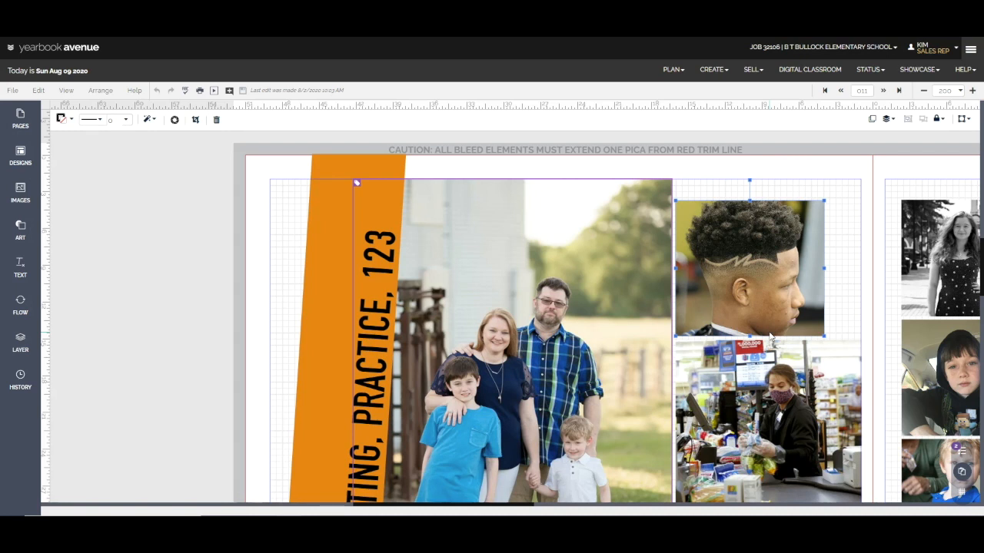
{"action": "key", "text": "Right"}
{"action": "key", "text": "Right"}
{"action": "key", "text": "Right"}
{"action": "key", "text": "Right"}
{"action": "key", "text": "Right"}
{"action": "key", "text": "Right"}
{"action": "key", "text": "Right"}
{"action": "key", "text": "Right"}
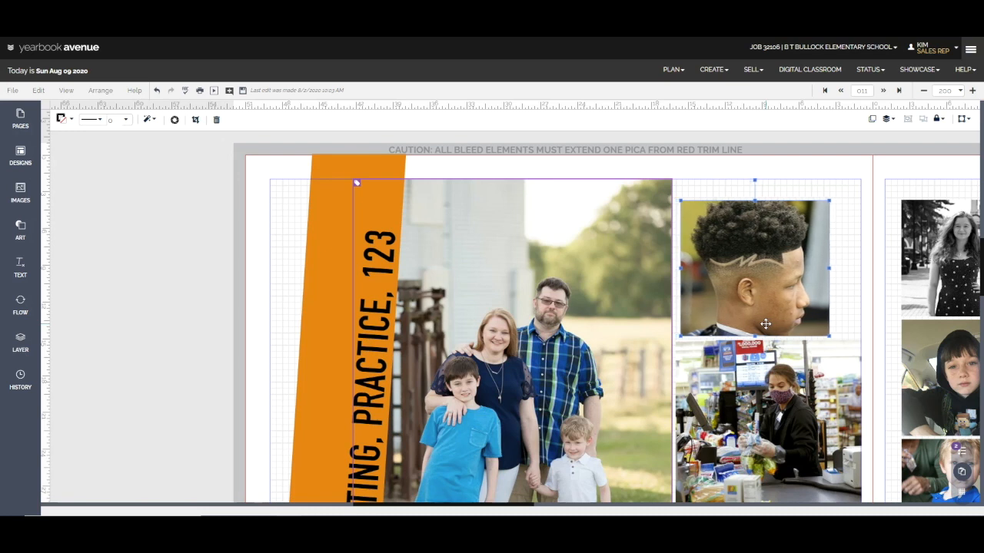
{"action": "key", "text": "Right"}
{"action": "key", "text": "Right"}
{"action": "key", "text": "Right"}
{"action": "key", "text": "Right"}
{"action": "key", "text": "Right"}
{"action": "key", "text": "Right"}
{"action": "key", "text": "Right"}
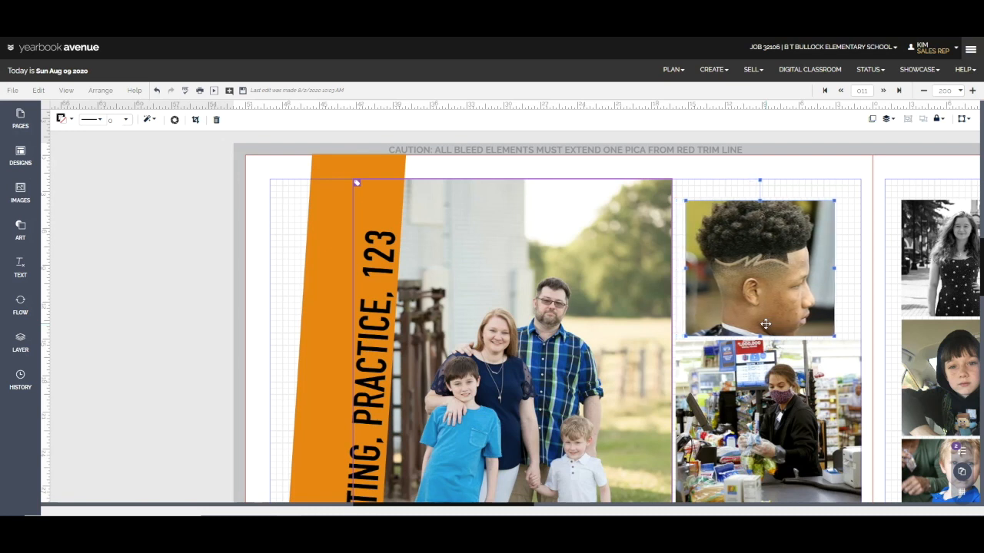
{"action": "key", "text": "Right"}
{"action": "key", "text": "Right"}
{"action": "key", "text": "Right"}
{"action": "key", "text": "Right"}
{"action": "key", "text": "Right"}
{"action": "key", "text": "Right"}
{"action": "key", "text": "Right"}
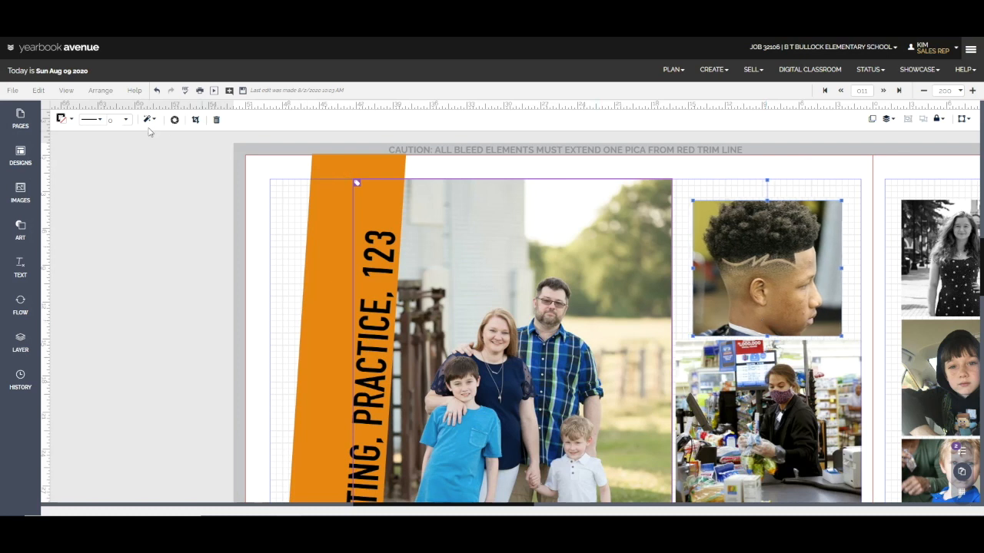
Turn on Snap to Grid and nudge the haircut photo back beside the family photo, moving it up and down by grid increments
{"action": "left_click", "coordinate": [68, 90]}
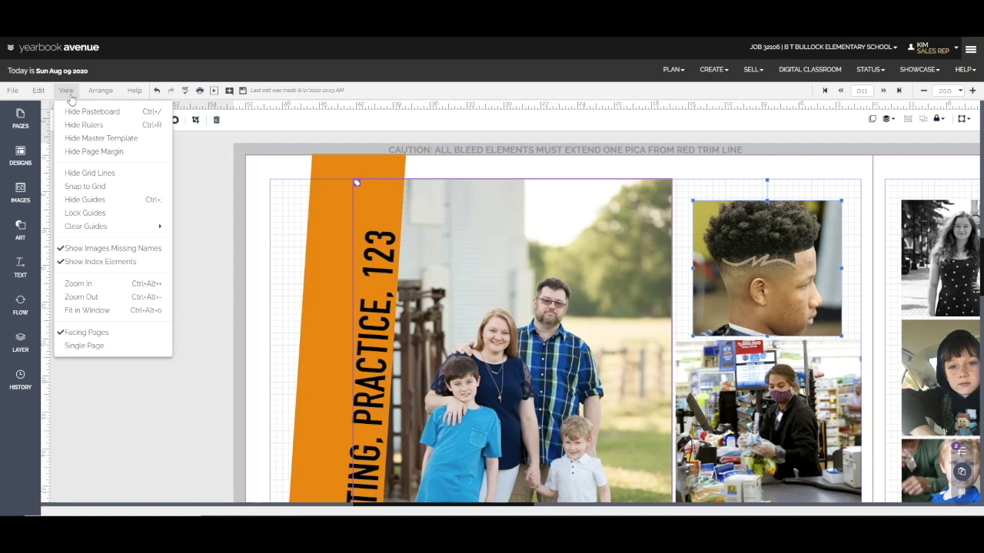
{"action": "left_click", "coordinate": [90, 188]}
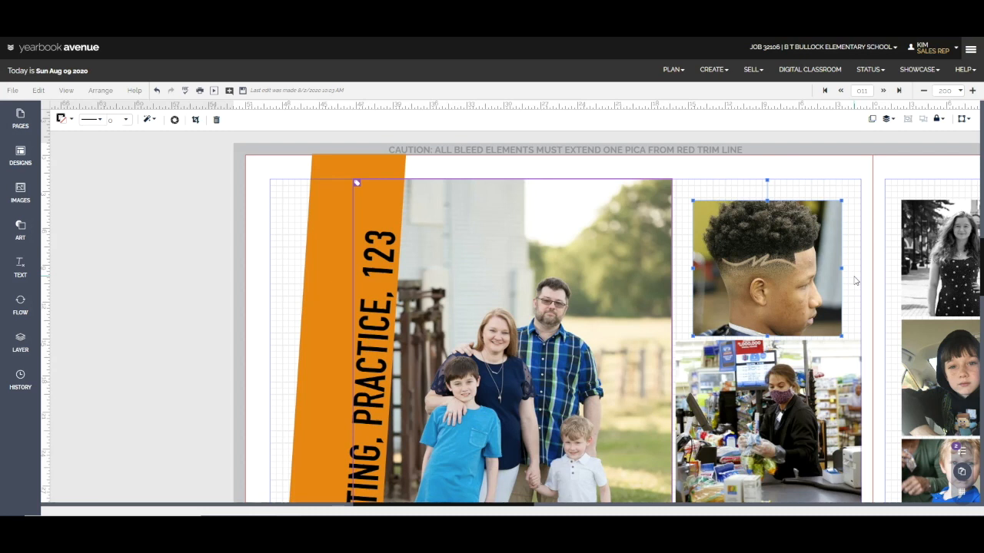
{"action": "key", "text": "Left"}
{"action": "key", "text": "Left"}
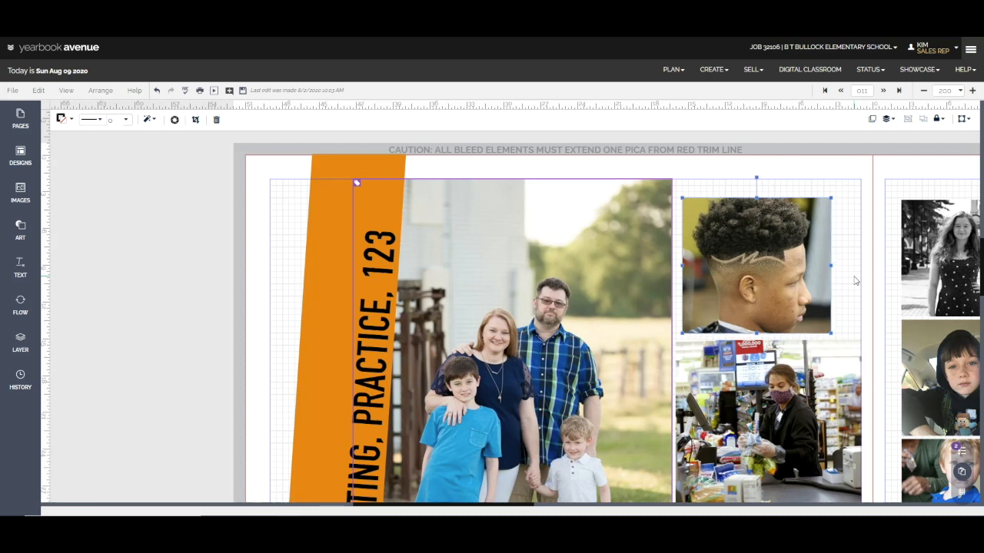
{"action": "key", "text": "Left"}
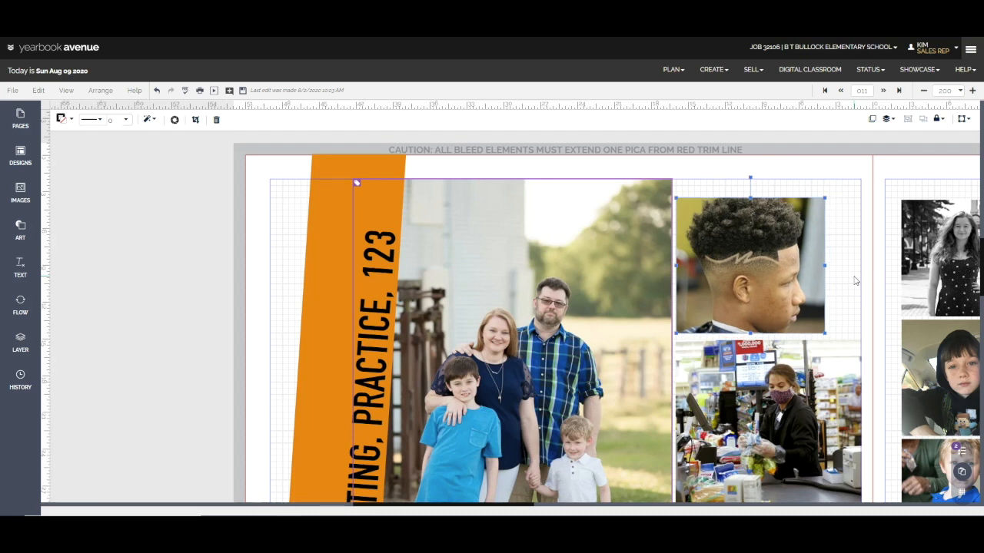
{"action": "key", "text": "Down"}
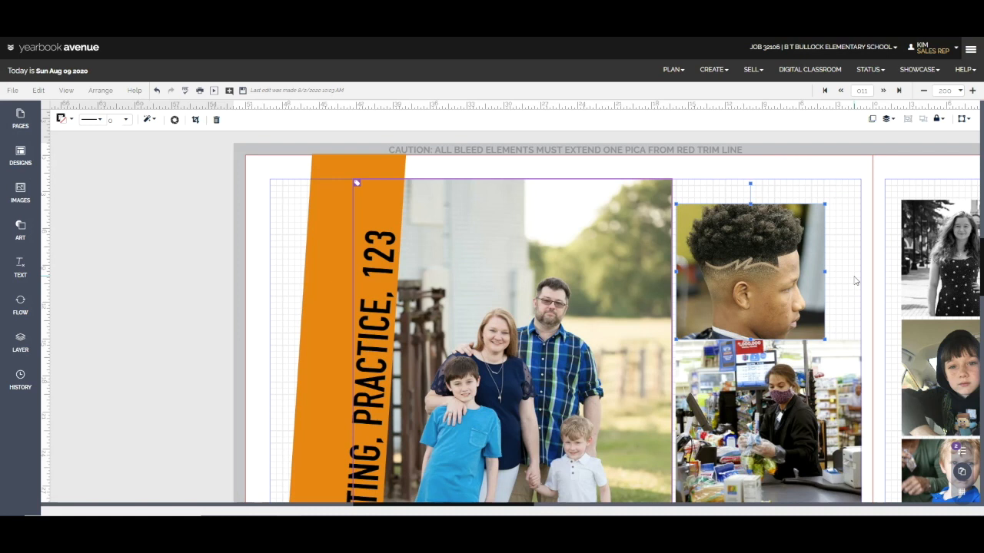
{"action": "key", "text": "Up"}
{"action": "key", "text": "Down"}
{"action": "key", "text": "Up"}
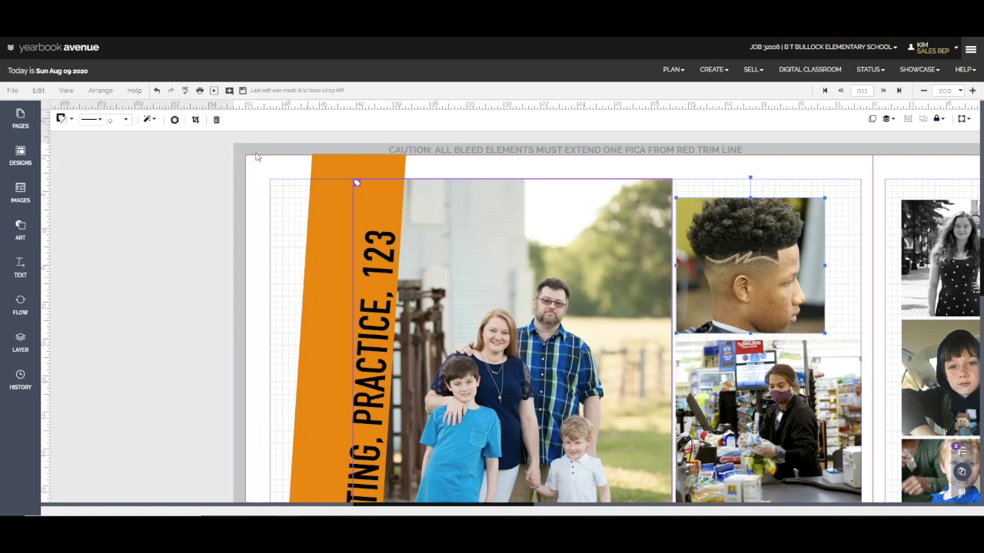
Turn off Snap to Grid, nudge the haircut photo down to just above the cashier photo, and save the spread
{"action": "left_click", "coordinate": [66, 90]}
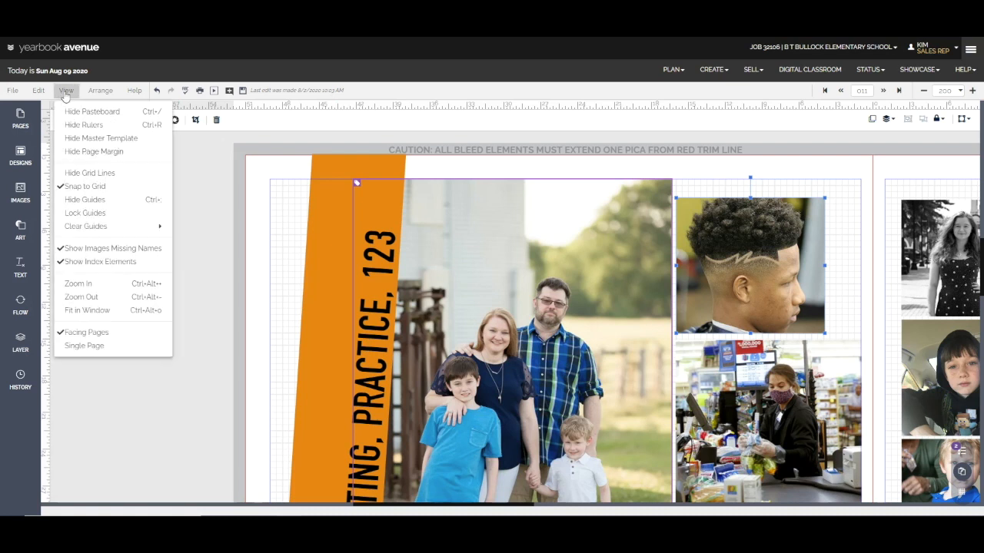
{"action": "left_click", "coordinate": [81, 186]}
{"action": "key", "text": "Down"}
{"action": "key", "text": "Down"}
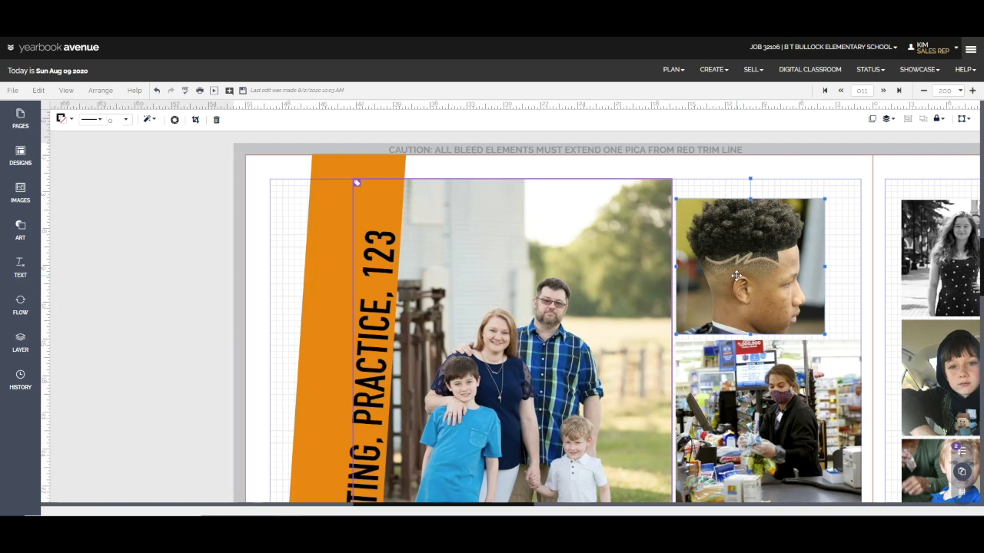
{"action": "key", "text": "Down"}
{"action": "key", "text": "Down"}
{"action": "key", "text": "Down"}
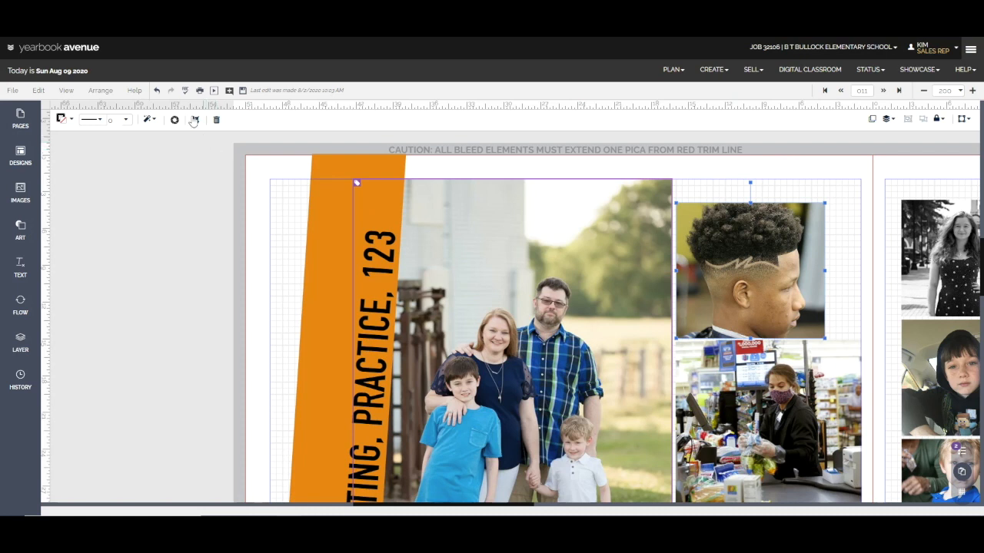
{"action": "left_click", "coordinate": [241, 90]}
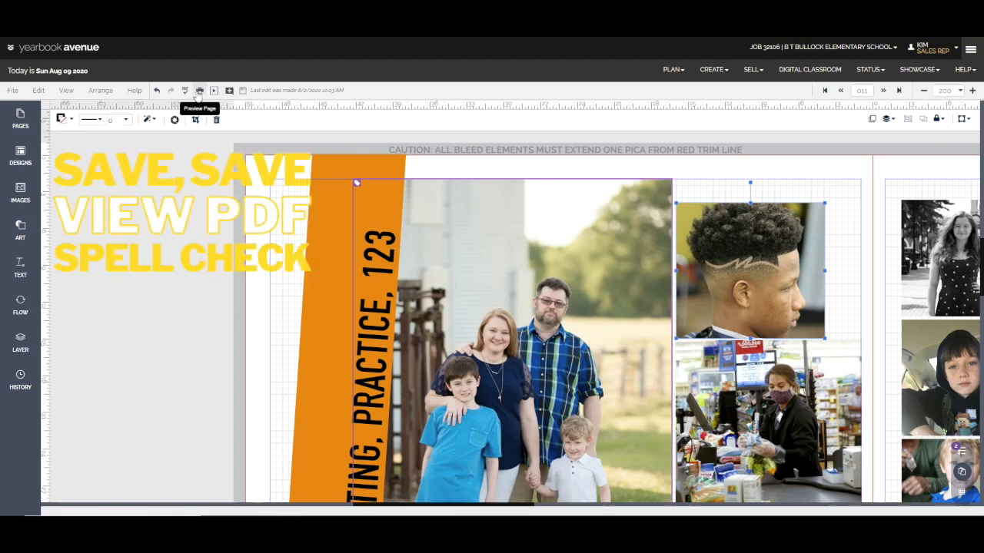
Open the haircut photo in Snap Edit and try the Tone effect at different strengths, switching it off again
{"action": "left_click", "coordinate": [174, 120]}
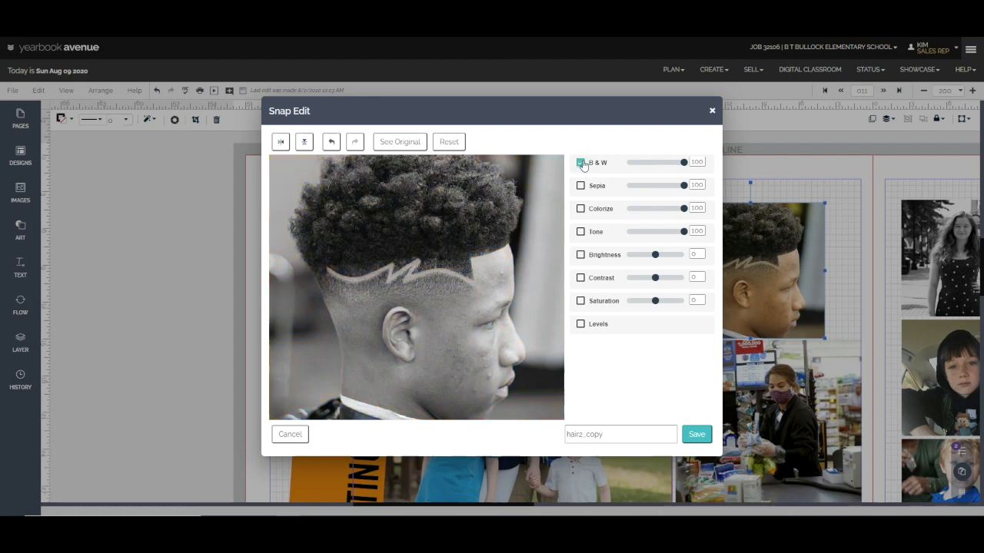
{"action": "left_click", "coordinate": [580, 232]}
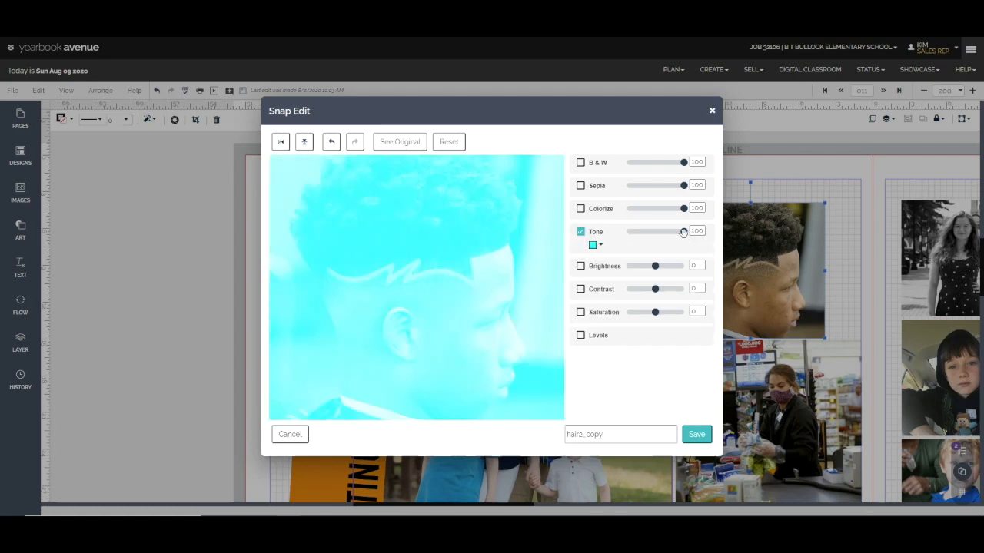
{"action": "left_click_drag", "start_coordinate": [683, 232], "coordinate": [711, 241]}
{"action": "left_click", "coordinate": [580, 232]}
Colorize the haircut photo with FS Rebel Red at strength 78 and save it as hair2_copy
{"action": "left_click", "coordinate": [581, 208]}
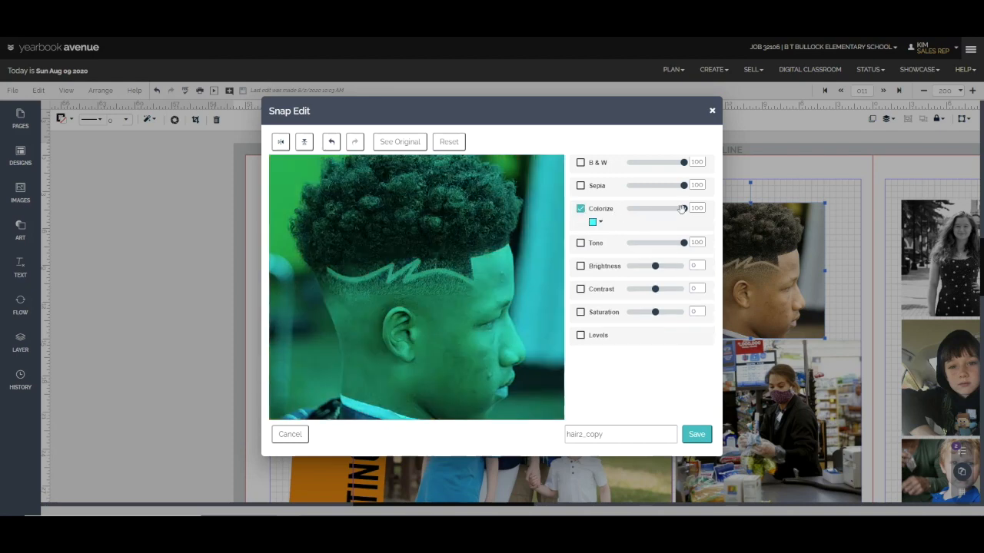
{"action": "mouse_move", "coordinate": [682, 208]}
{"action": "left_mouse_down"}
{"action": "mouse_move", "coordinate": [637, 208]}
{"action": "mouse_move", "coordinate": [670, 208]}
{"action": "left_mouse_up"}
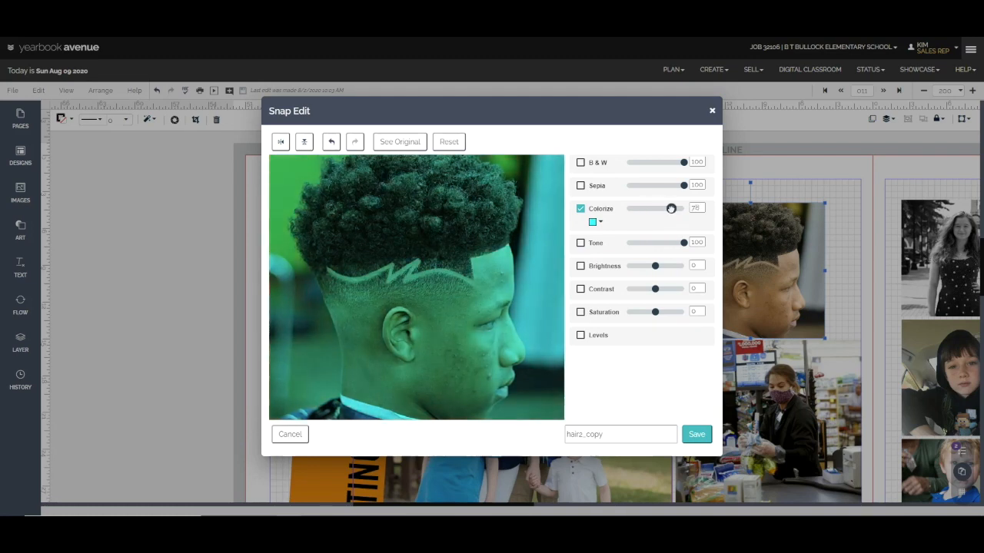
{"action": "left_click", "coordinate": [595, 223]}
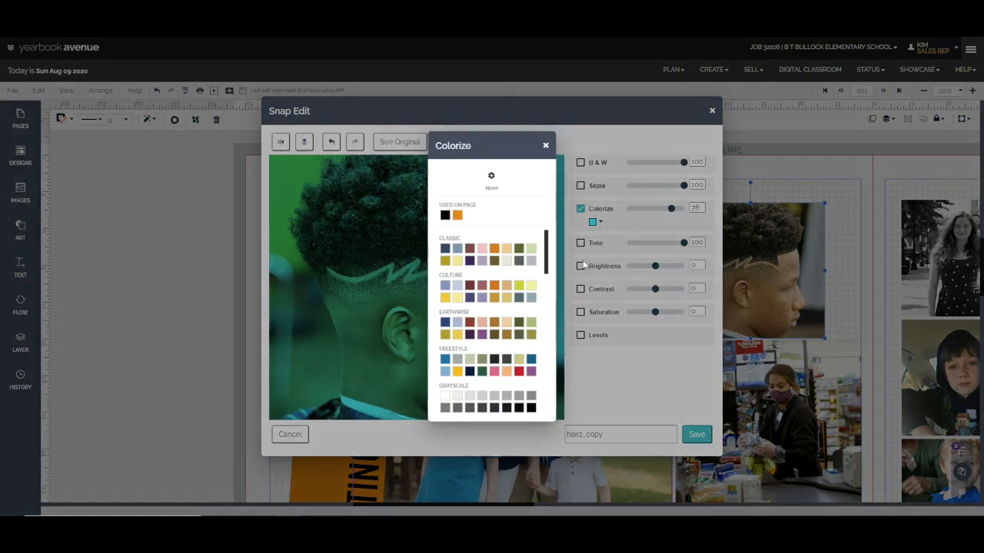
{"action": "left_click", "coordinate": [521, 373]}
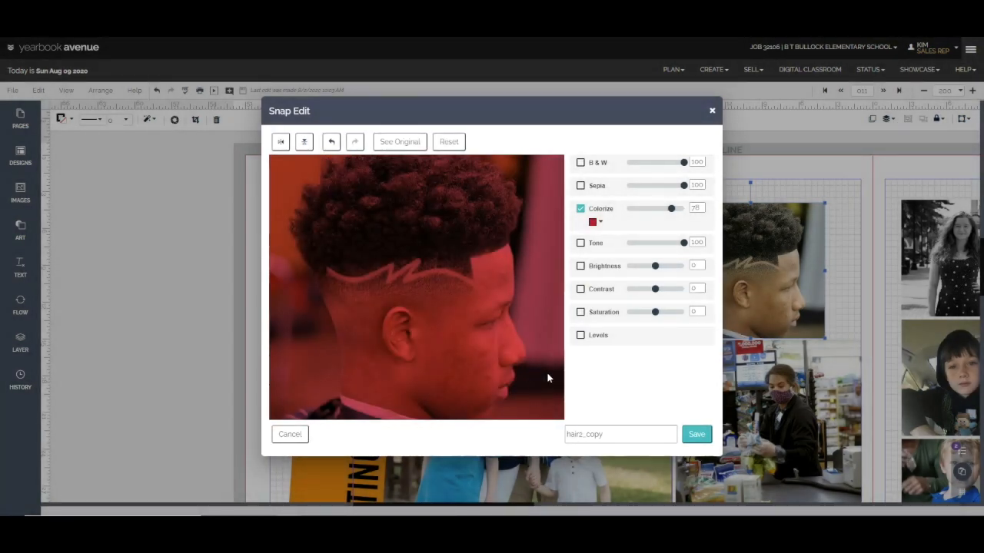
{"action": "left_click", "coordinate": [696, 435]}
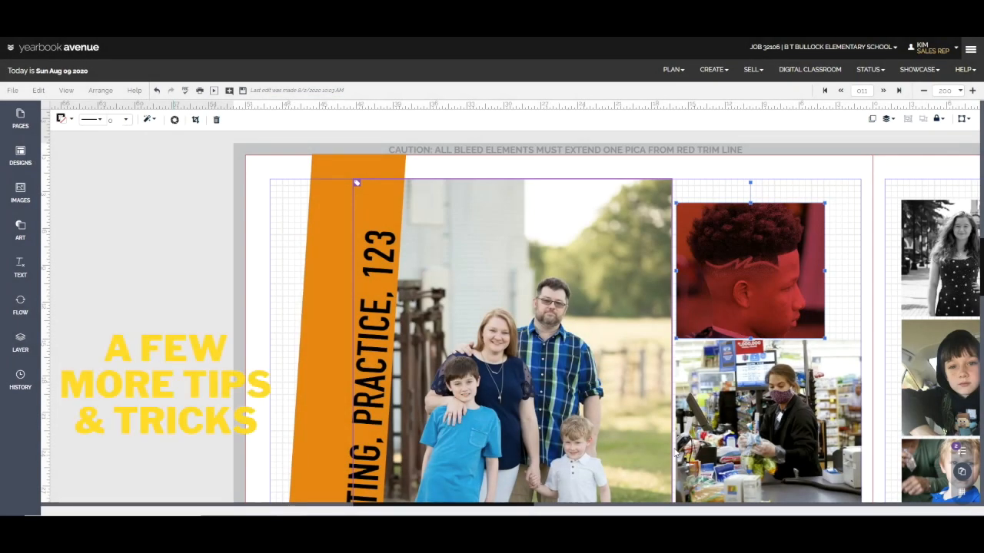
Round the corners of the cashier photo and review its drop shadow and text wrapping options, keeping the formatting options open beside the page
{"action": "left_click", "coordinate": [719, 361]}
{"action": "left_click", "coordinate": [152, 120]}
{"action": "left_click_drag", "start_coordinate": [172, 195], "coordinate": [173, 253]}
{"action": "left_click", "coordinate": [241, 277]}
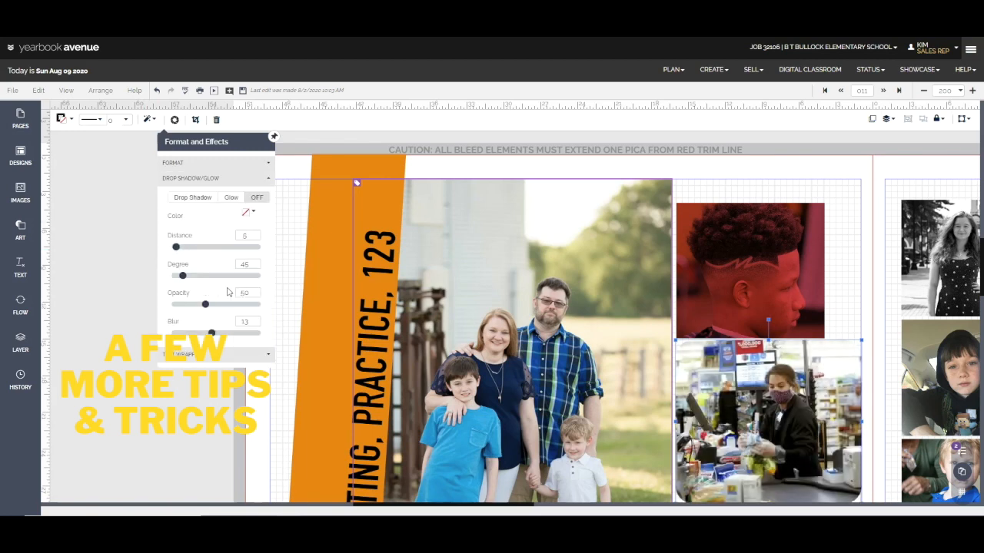
{"action": "left_click", "coordinate": [215, 354]}
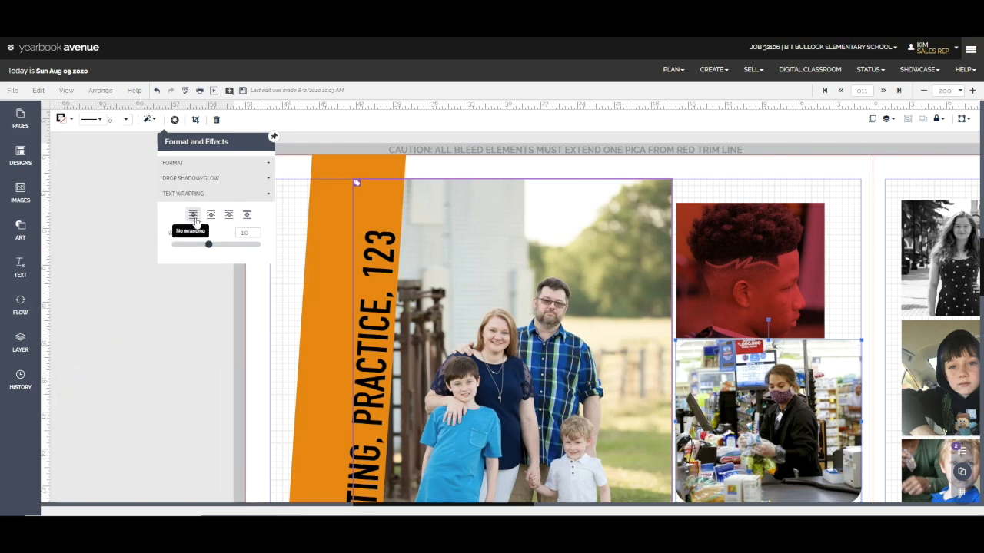
{"action": "left_click_drag", "start_coordinate": [238, 144], "coordinate": [144, 163]}
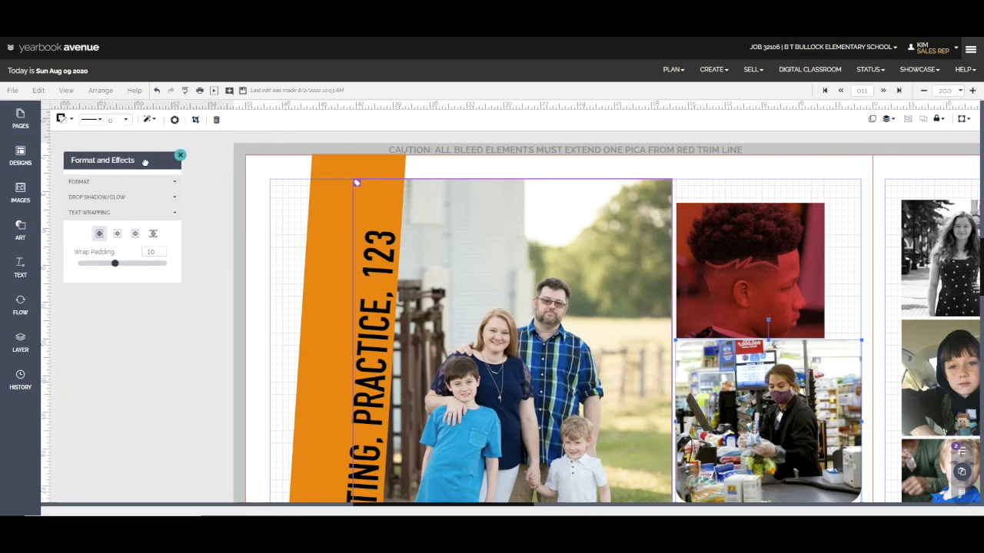
Give the cashier photo a black outline with a thickness of 2
{"action": "left_click", "coordinate": [63, 119]}
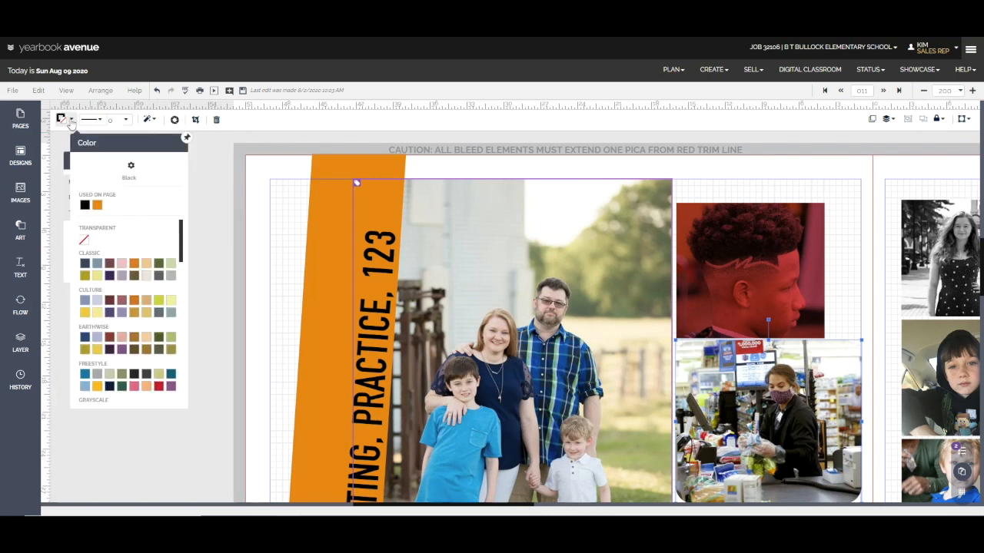
{"action": "left_click", "coordinate": [84, 204]}
{"action": "left_click", "coordinate": [124, 120]}
{"action": "left_click", "coordinate": [134, 226]}
{"action": "left_click", "coordinate": [103, 121]}
{"action": "left_click", "coordinate": [102, 122]}
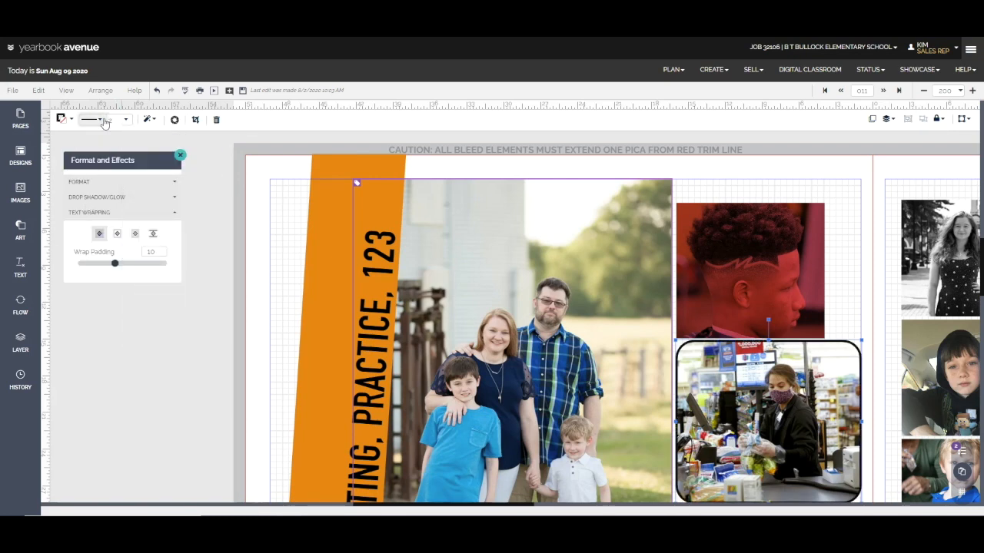
Enlarge and reposition the cashier image inside its cropped frame
{"action": "left_click", "coordinate": [195, 119]}
{"action": "left_click_drag", "start_coordinate": [650, 343], "coordinate": [598, 308]}
{"action": "left_click_drag", "start_coordinate": [743, 381], "coordinate": [756, 397]}
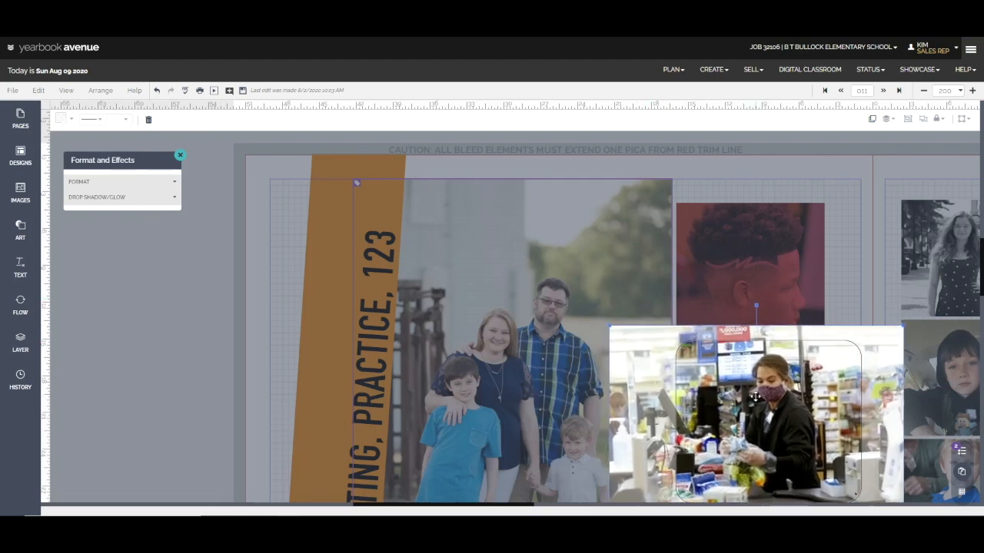
{"action": "left_click", "coordinate": [819, 309]}
Try preset rotations such as 120 degrees on the cashier photo, then tilt it slightly counterclockwise by hand
{"action": "scroll", "coordinate": [814, 303], "scroll_direction": "down", "scroll_amount": 1}
{"action": "left_click", "coordinate": [961, 119]}
{"action": "left_click_drag", "start_coordinate": [944, 142], "coordinate": [177, 252]}
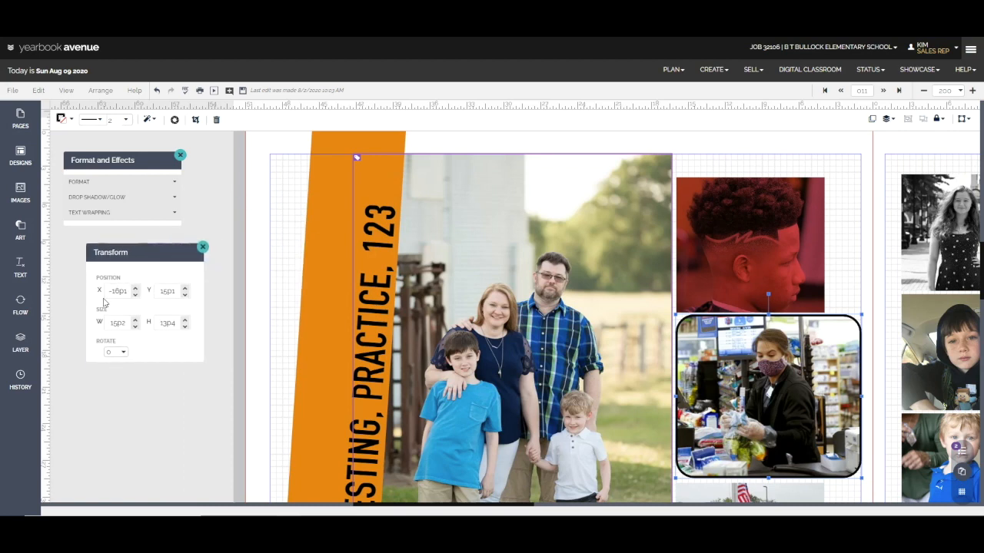
{"action": "left_click", "coordinate": [119, 352]}
{"action": "left_click", "coordinate": [132, 239]}
{"action": "left_click", "coordinate": [125, 352]}
{"action": "left_click", "coordinate": [150, 319]}
{"action": "left_click", "coordinate": [124, 351]}
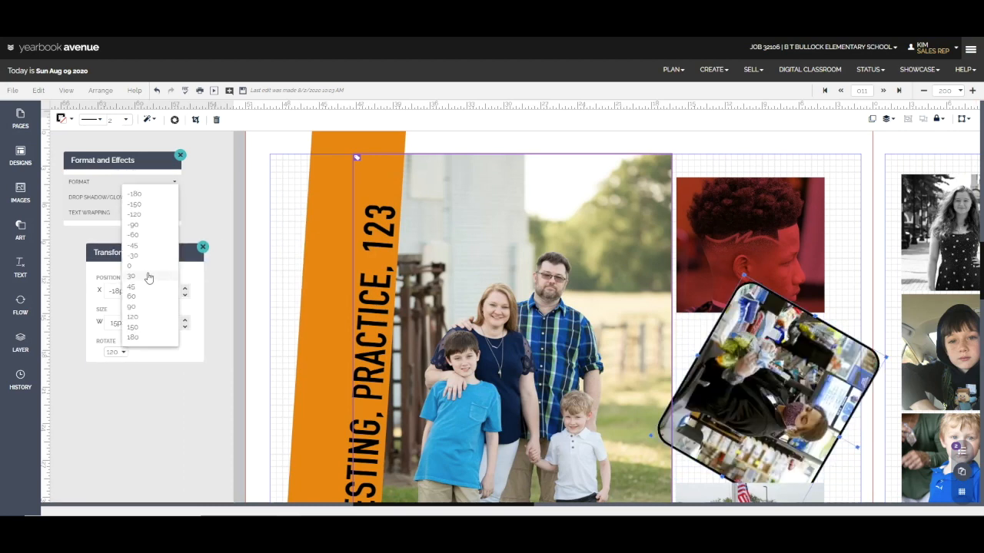
{"action": "left_click", "coordinate": [148, 275]}
{"action": "left_click_drag", "start_coordinate": [768, 293], "coordinate": [752, 302]}
Rotate the haircut photo to 351 degrees and close the transform and formatting options
{"action": "left_click", "coordinate": [745, 274]}
{"action": "left_click", "coordinate": [112, 352]}
{"action": "type", "text": "351"}
{"action": "key", "text": "Return"}
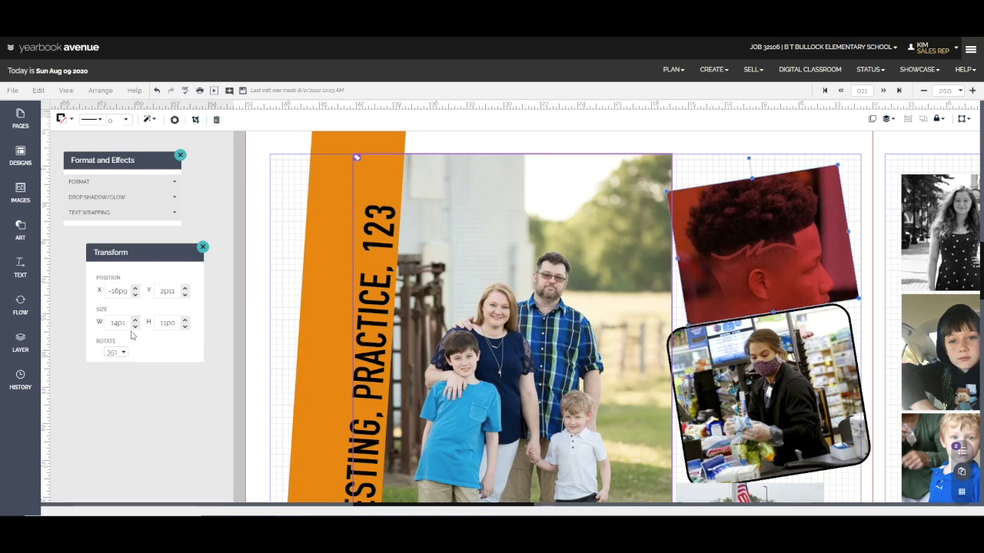
{"action": "left_click", "coordinate": [204, 248]}
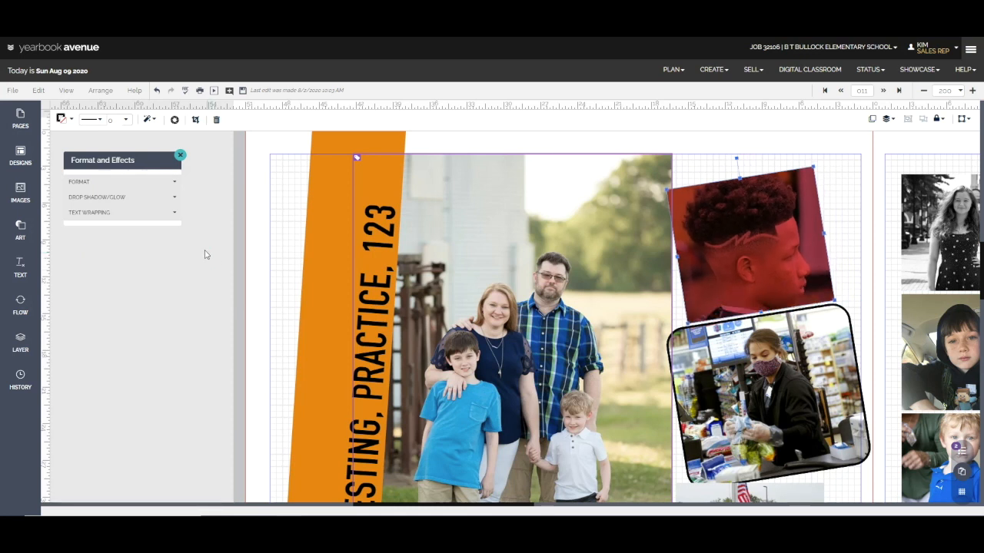
{"action": "left_click", "coordinate": [179, 157]}
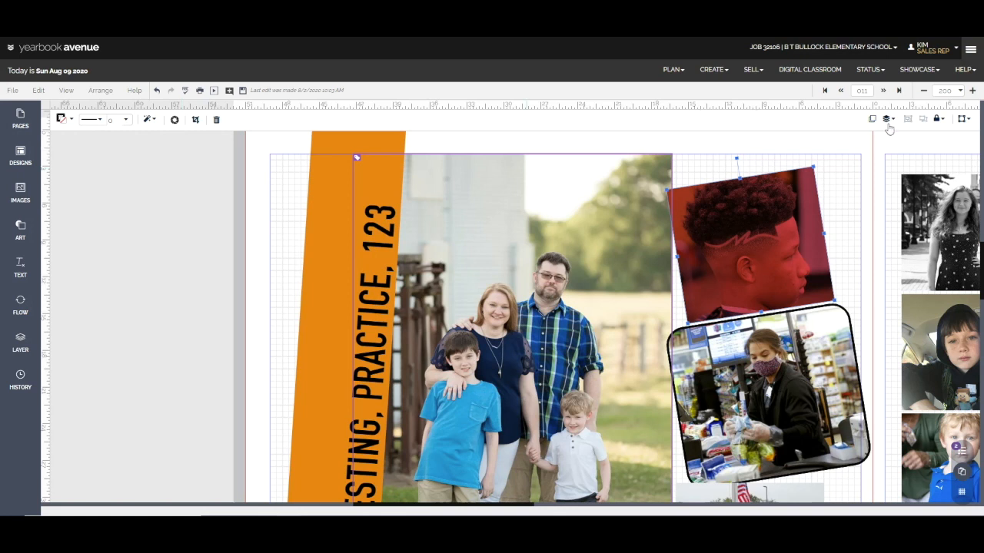
Try the lock all, lock position and size, and lock content options on the haircut photo, switching each one off again
{"action": "left_click", "coordinate": [937, 118]}
{"action": "left_click", "coordinate": [862, 168]}
{"action": "left_click", "coordinate": [862, 167]}
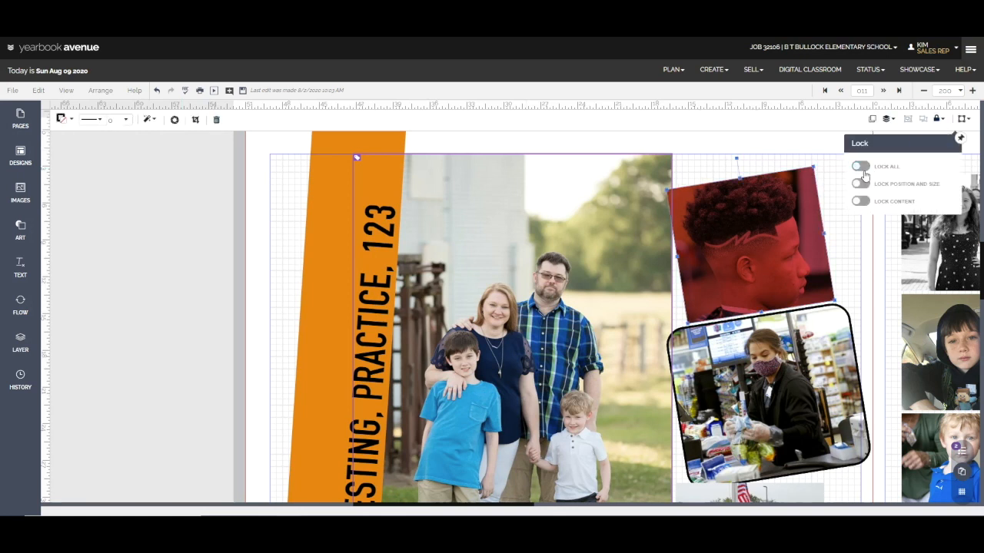
{"action": "left_click", "coordinate": [860, 185]}
{"action": "left_click", "coordinate": [860, 186]}
{"action": "left_click", "coordinate": [861, 201]}
{"action": "left_click", "coordinate": [862, 203]}
{"action": "left_click", "coordinate": [960, 139]}
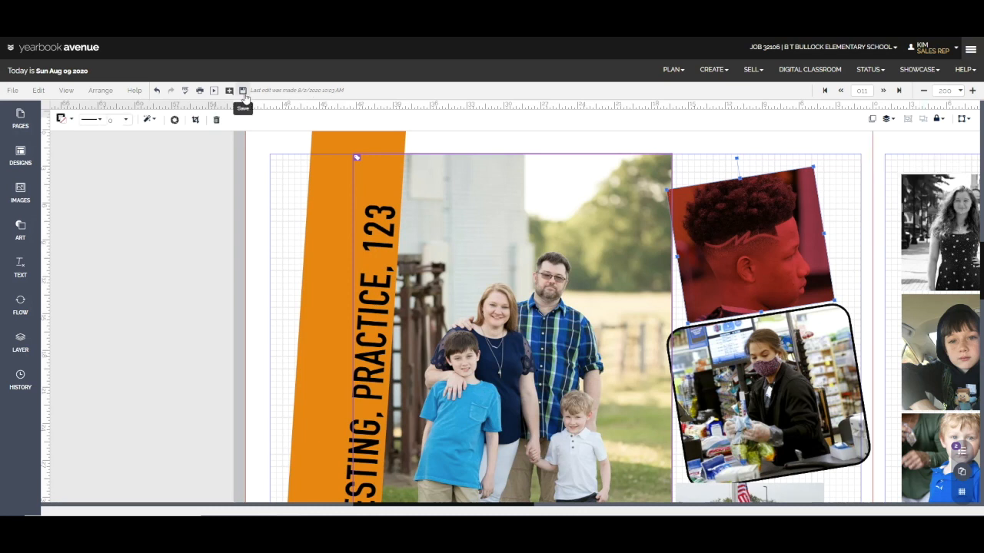
Save the spread and place today's earlier version of page 010 from the history onto it
{"action": "left_click", "coordinate": [953, 90]}
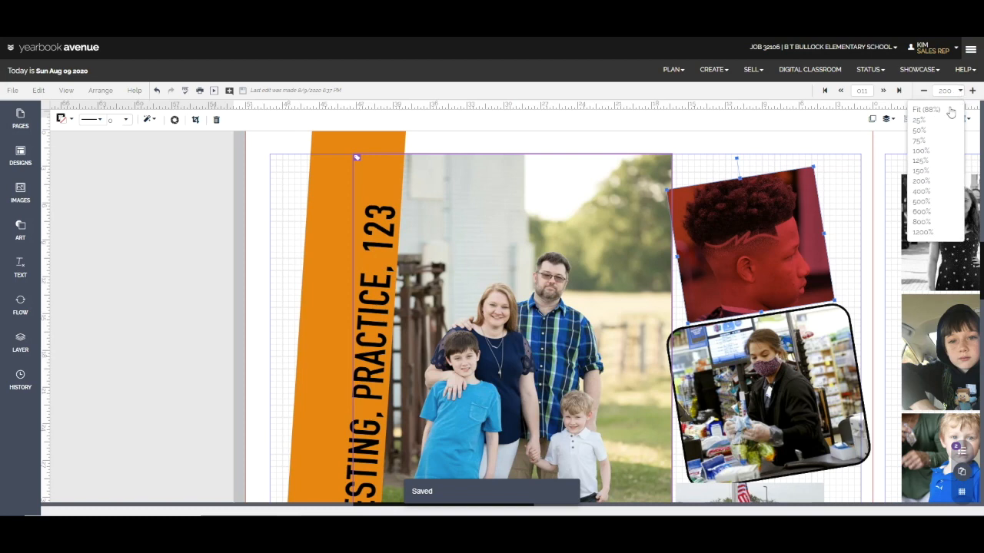
{"action": "left_click", "coordinate": [938, 112]}
{"action": "left_click", "coordinate": [21, 379]}
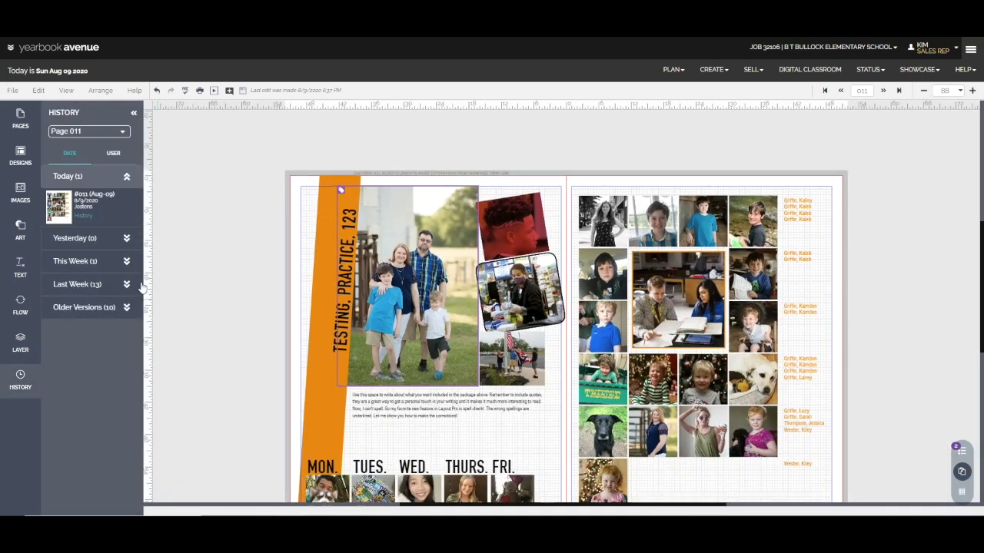
{"action": "left_click", "coordinate": [92, 135]}
{"action": "left_click", "coordinate": [82, 185]}
{"action": "left_click_drag", "start_coordinate": [66, 240], "coordinate": [380, 311]}
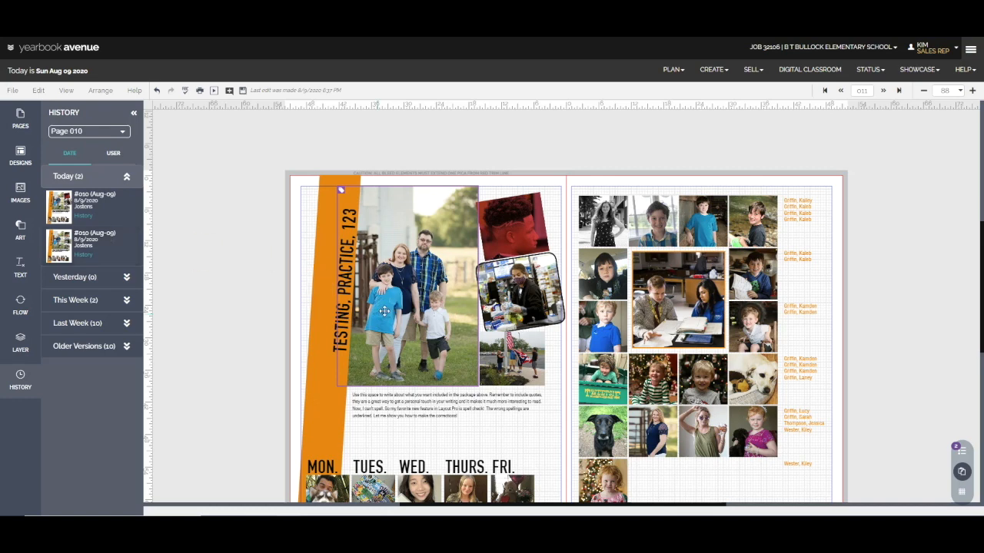
Delete the edited cashier and haircut photos so the originals from the earlier version remain, and save the spread
{"action": "left_click", "coordinate": [498, 306]}
{"action": "key", "text": "Delete"}
{"action": "key", "text": "Delete"}
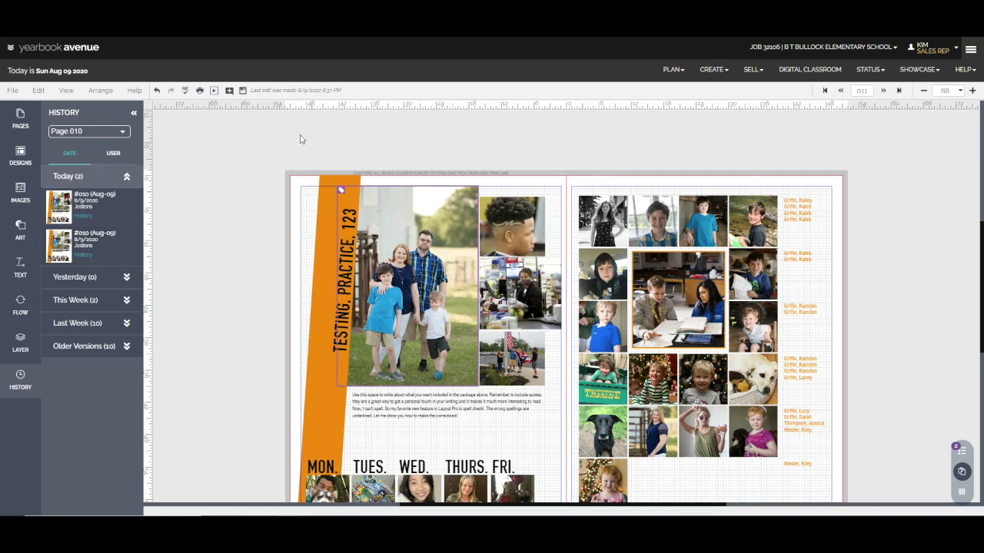
{"action": "left_click", "coordinate": [242, 90]}
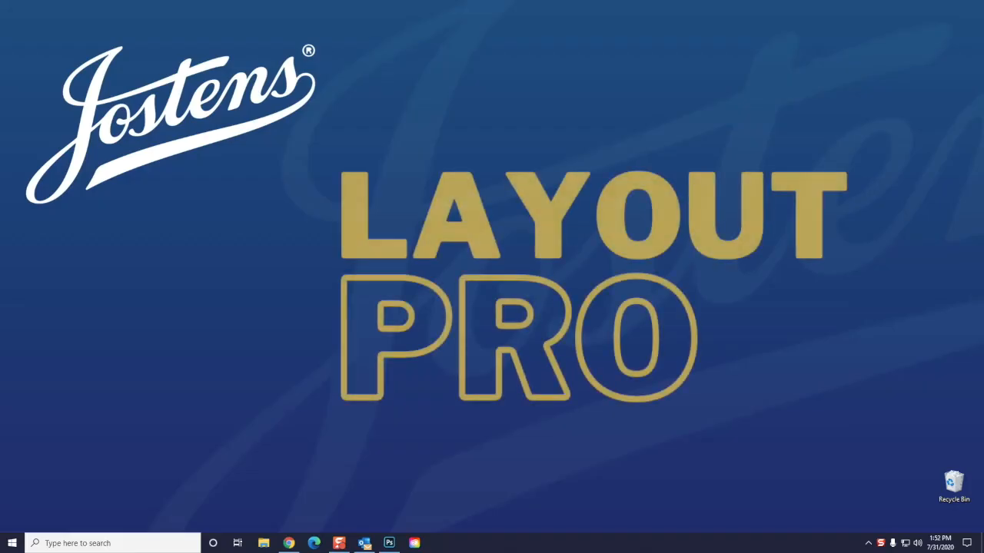